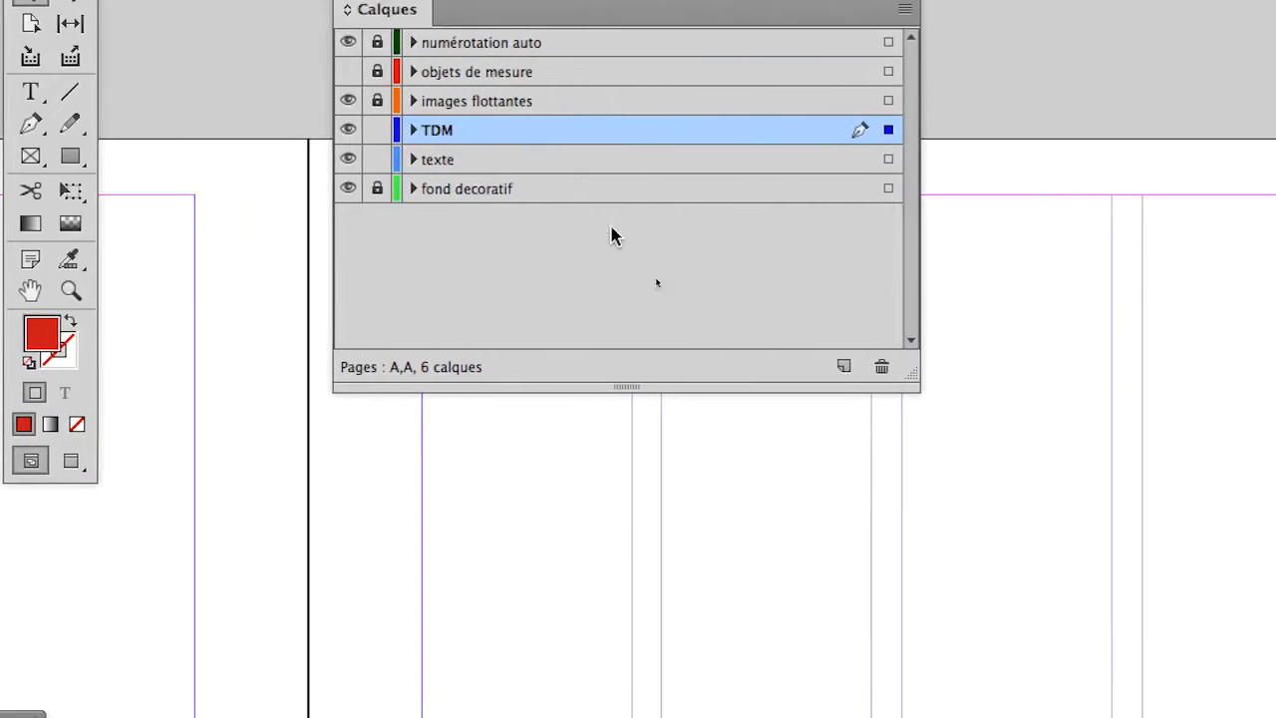
Create a new layer above the TDM layer and name it "objets interactifs".
click(989, 535)
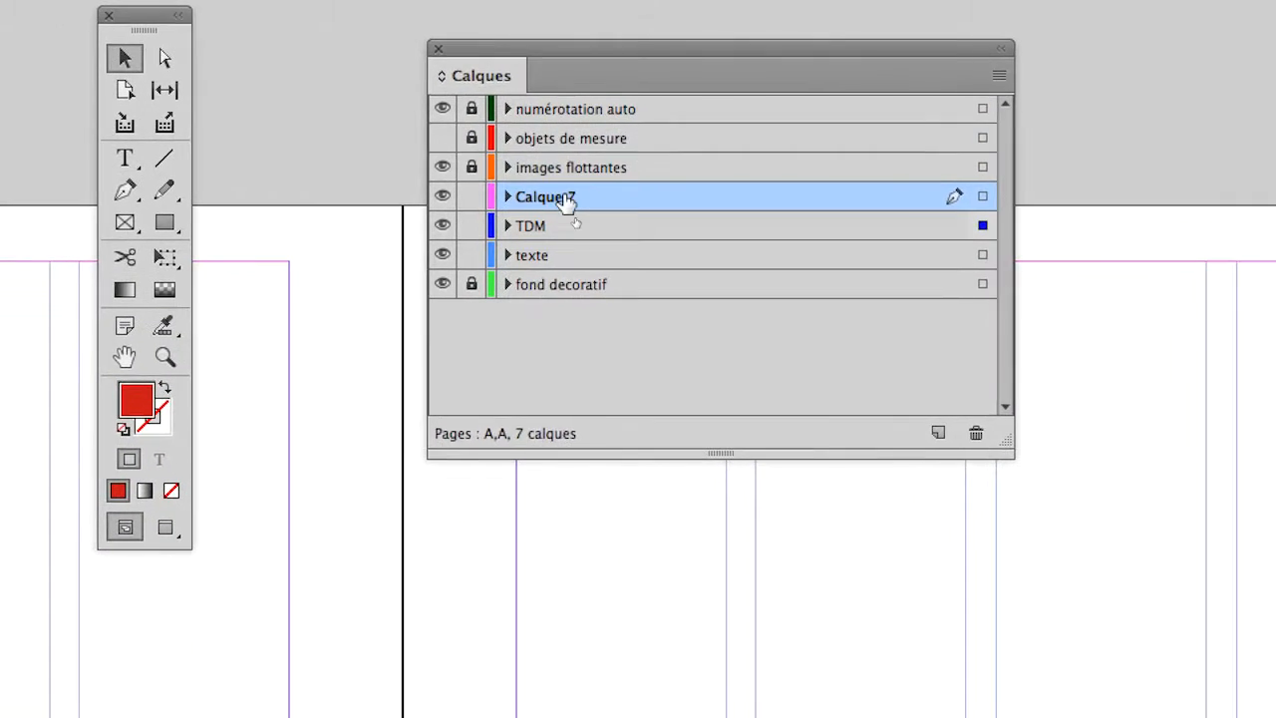
double_click(480, 148)
text(objets interactifs)
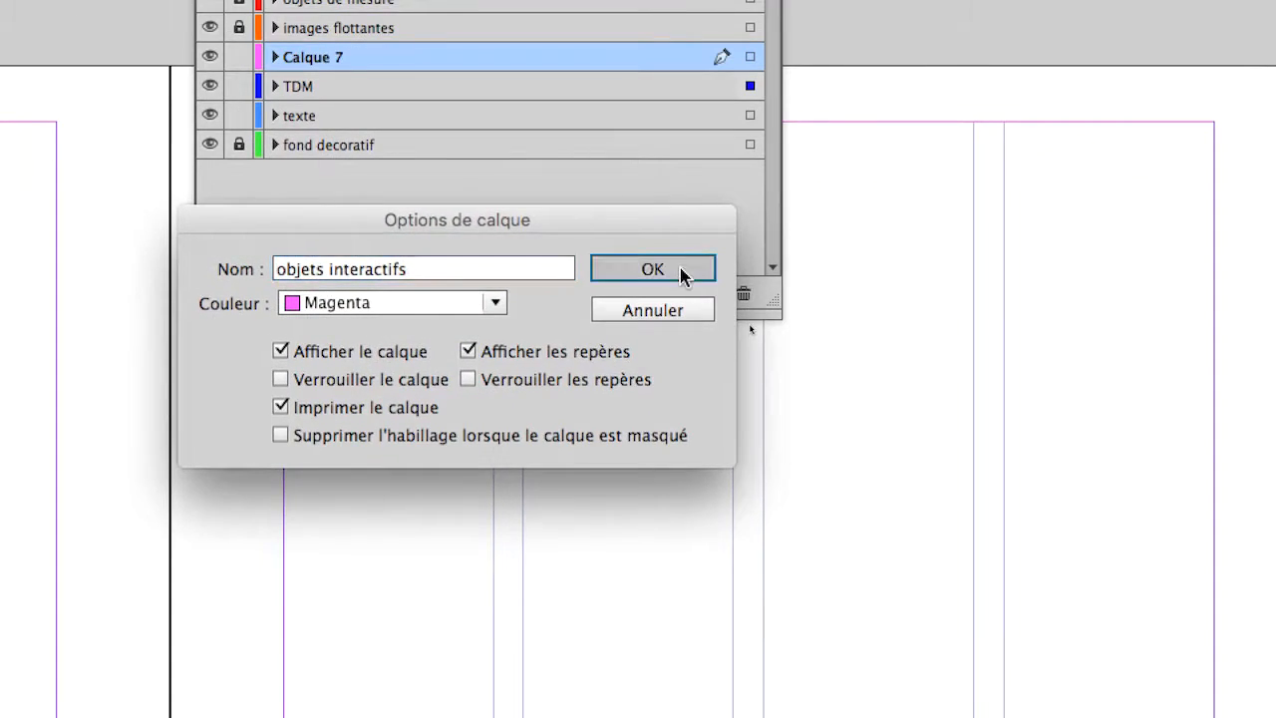
click(897, 408)
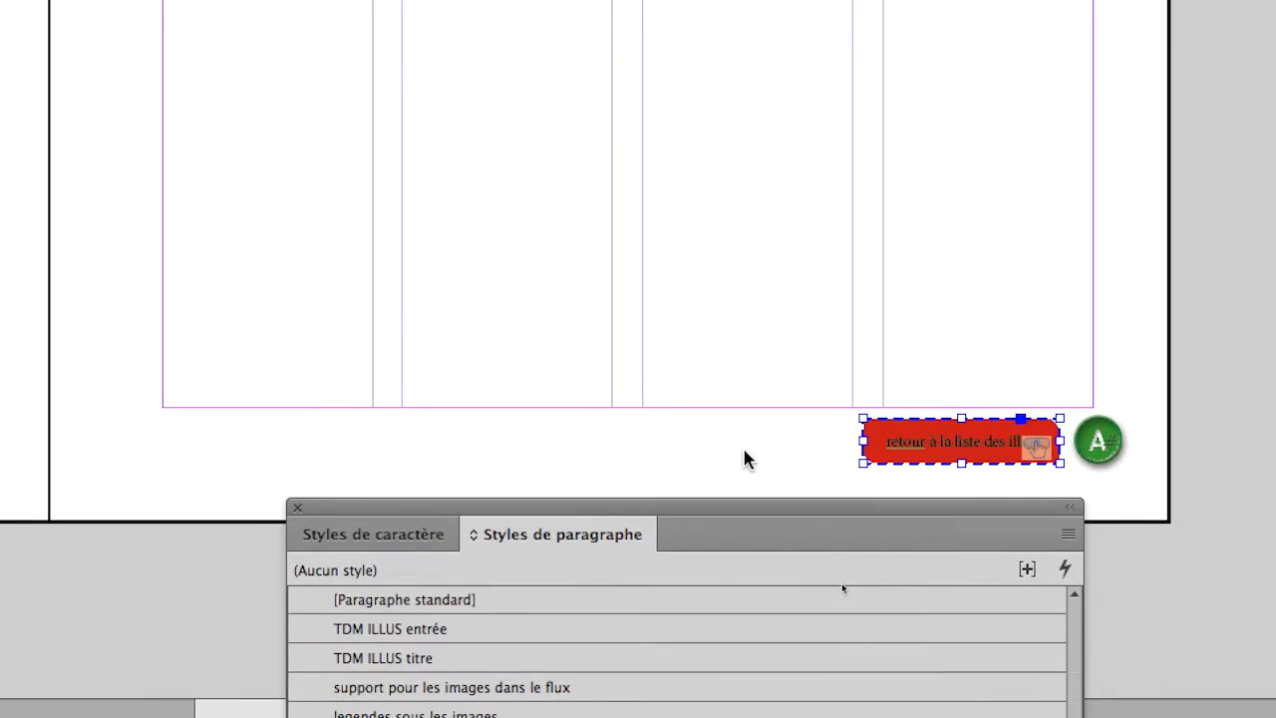
Move the red "retour à la liste" button on the right master page from the TDM layer to the objets interactifs layer.
click(744, 450)
click(791, 455)
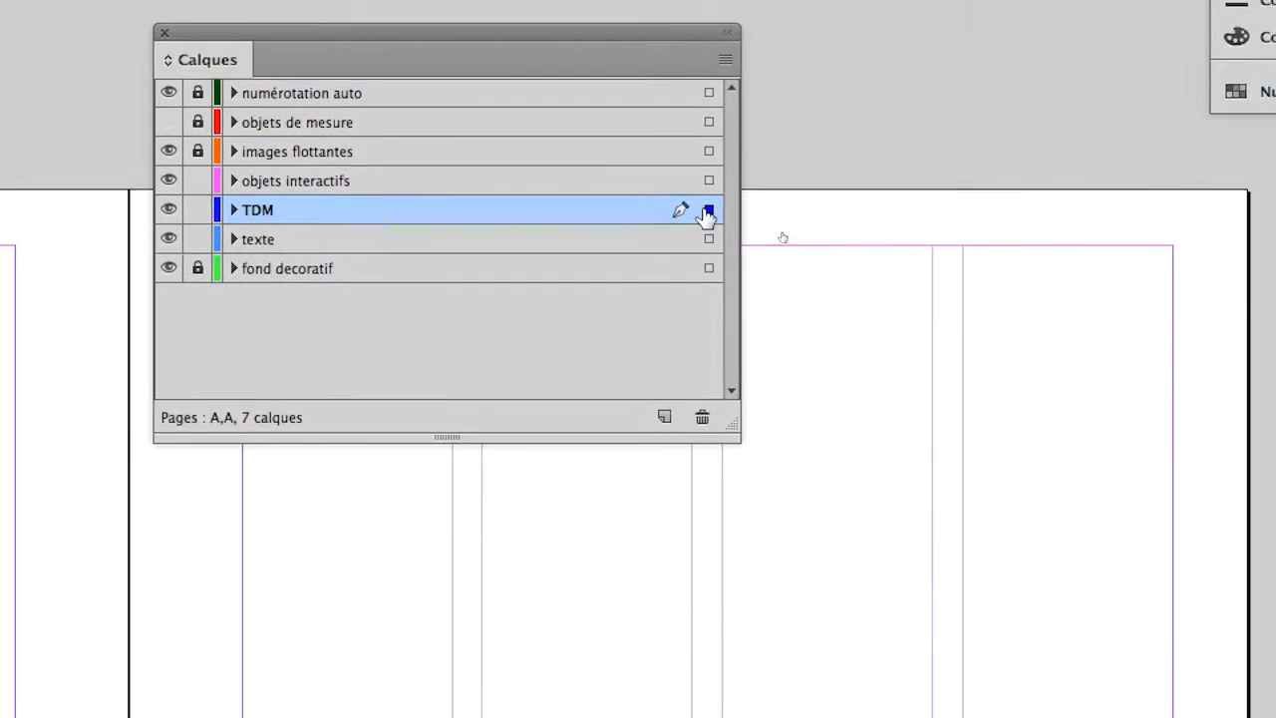
drag(706, 214, 706, 184)
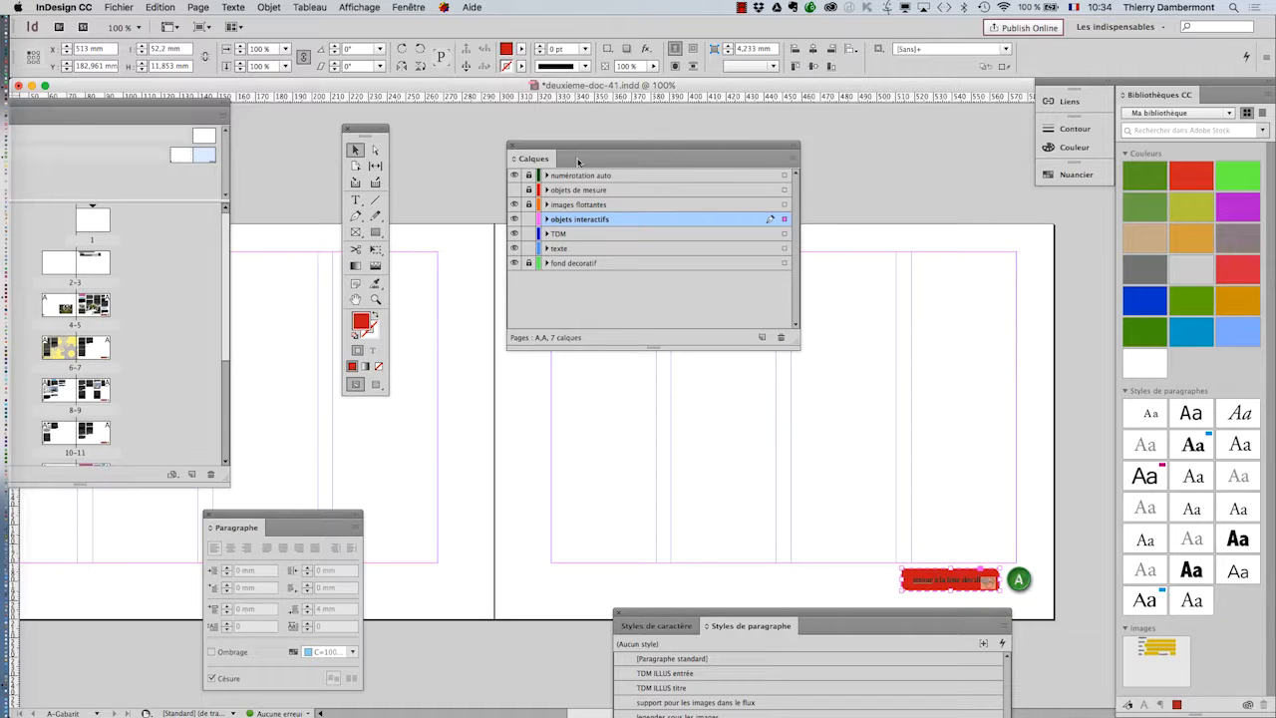
Rename the numérotation auto layer as "numérotation auto (impression)".
click(515, 177)
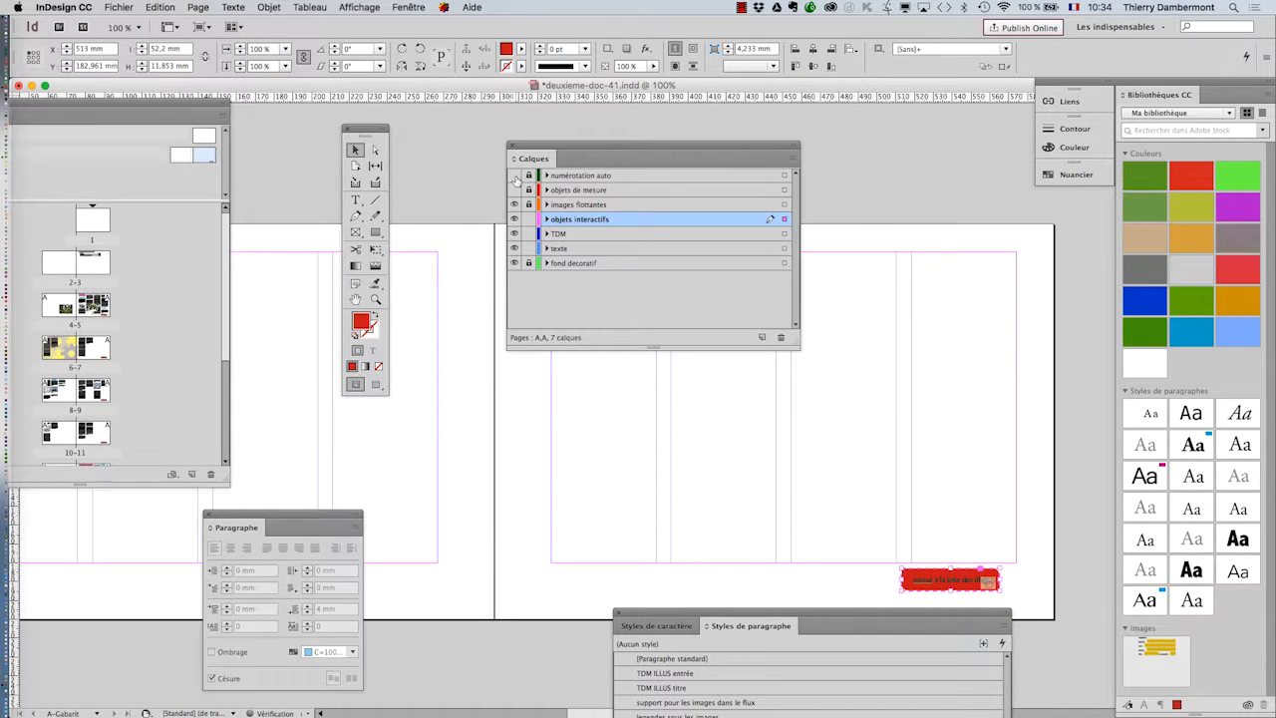
click(514, 177)
double_click(621, 173)
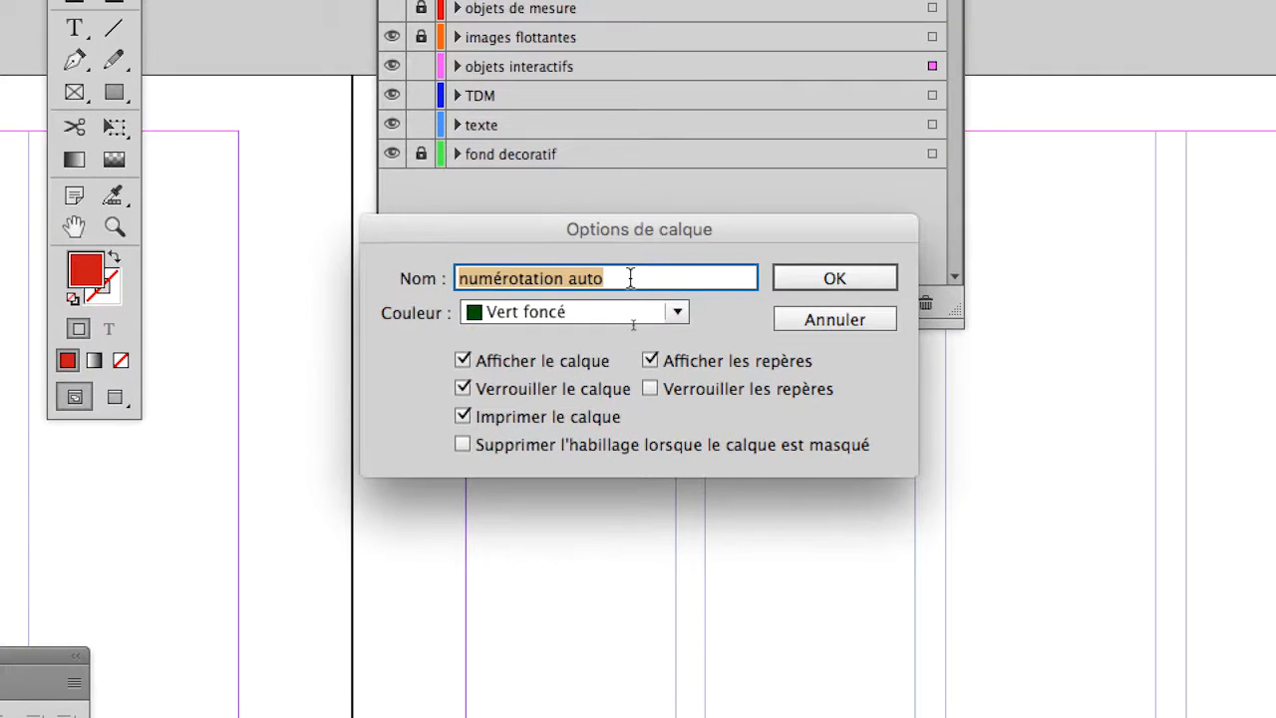
click(645, 475)
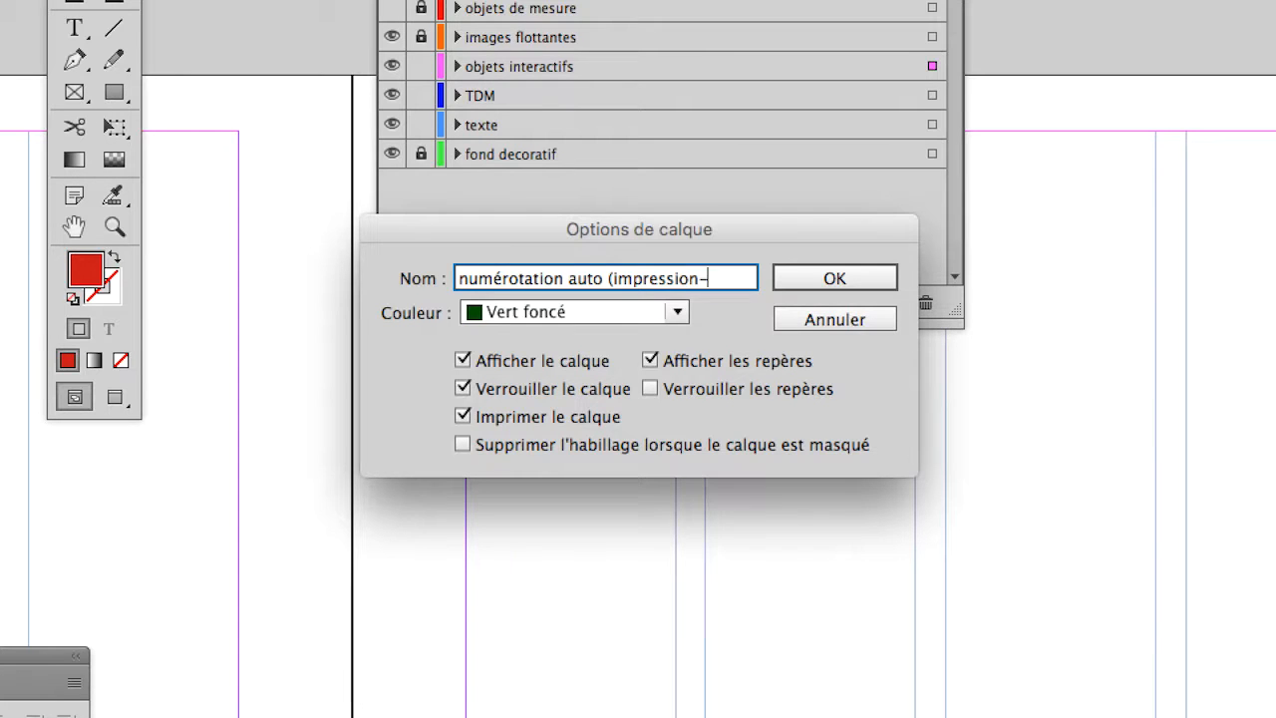
text((impression))
key(alt)
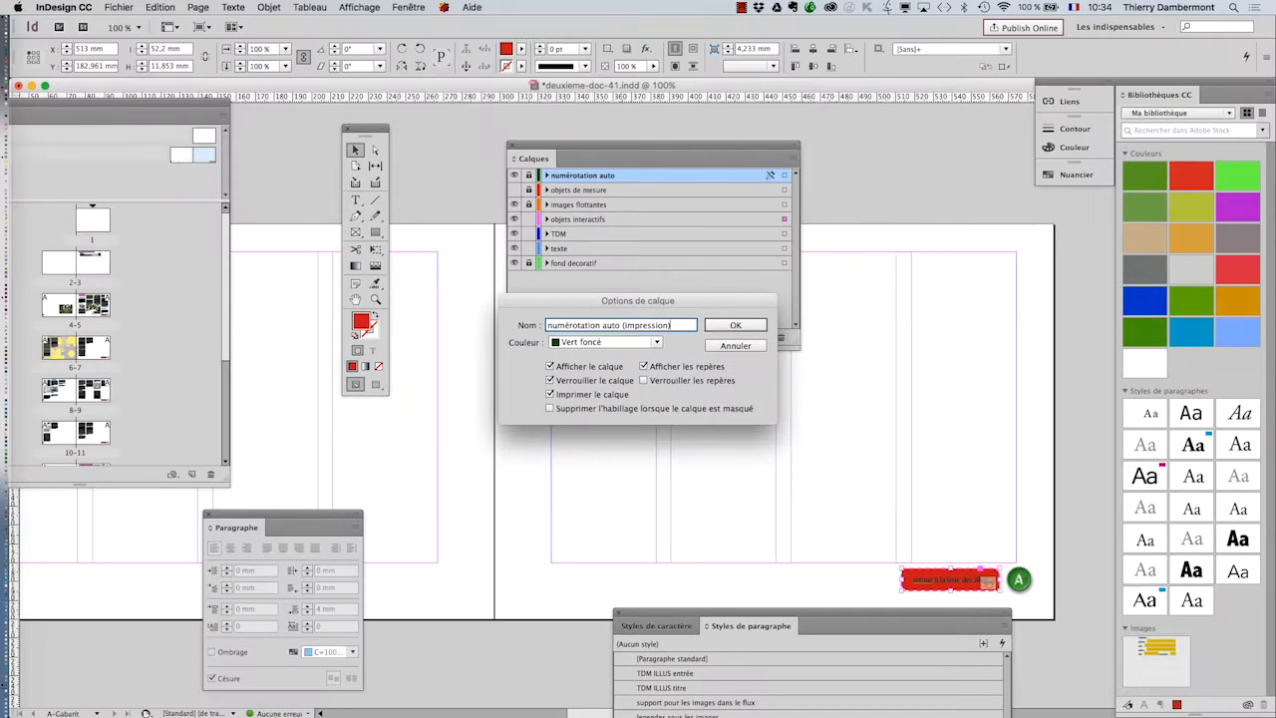
key(Return)
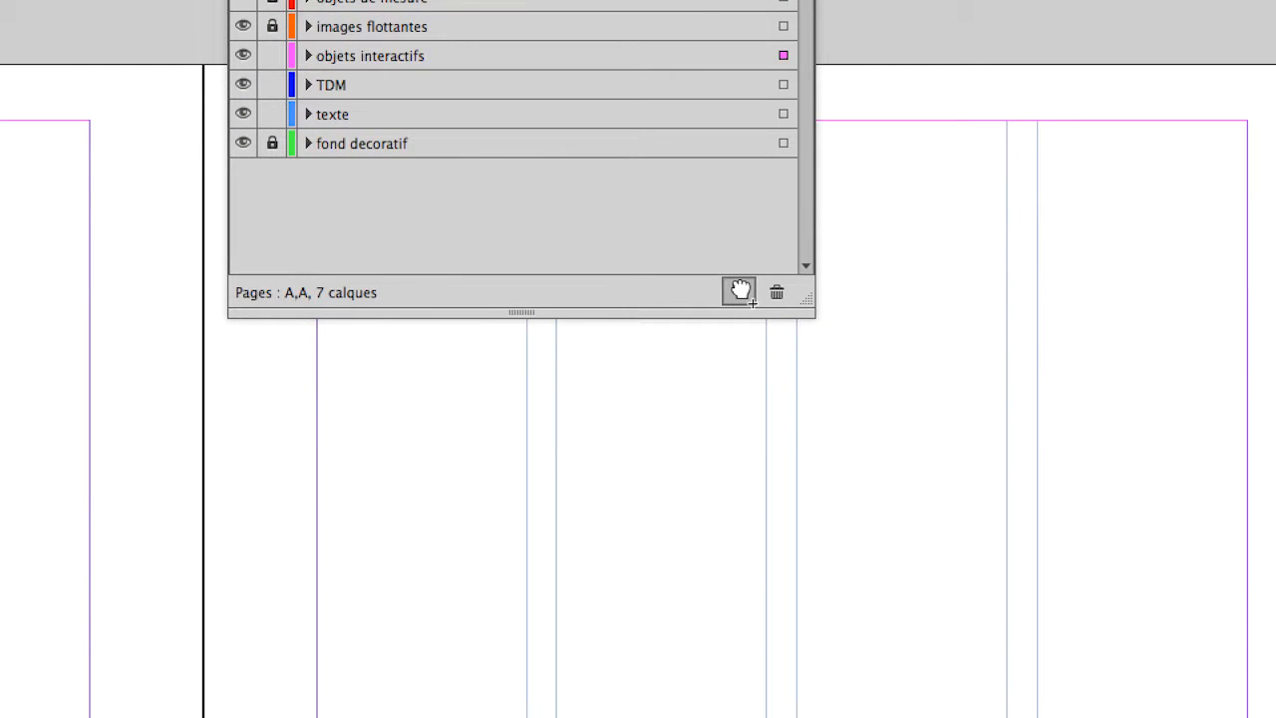
Duplicate the numérotation auto (impression) layer and name the copy "numérotation auto (ecran)".
drag(741, 289, 743, 293)
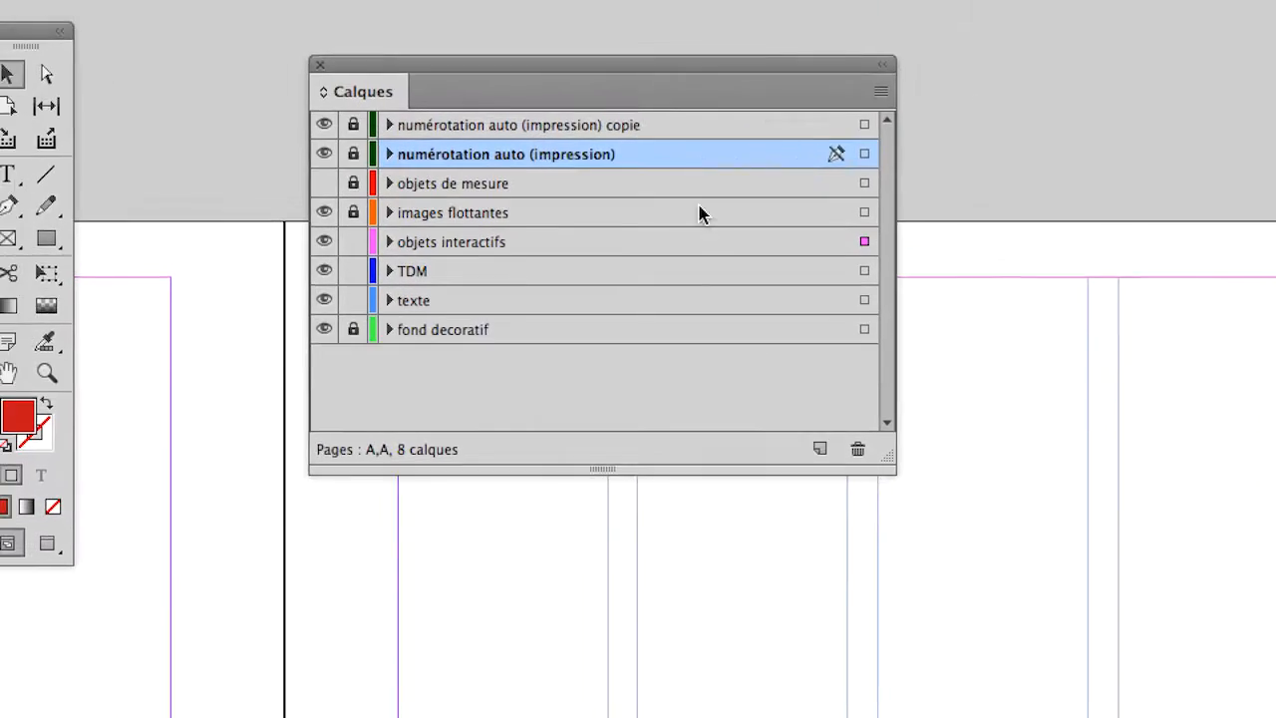
click(675, 182)
double_click(675, 183)
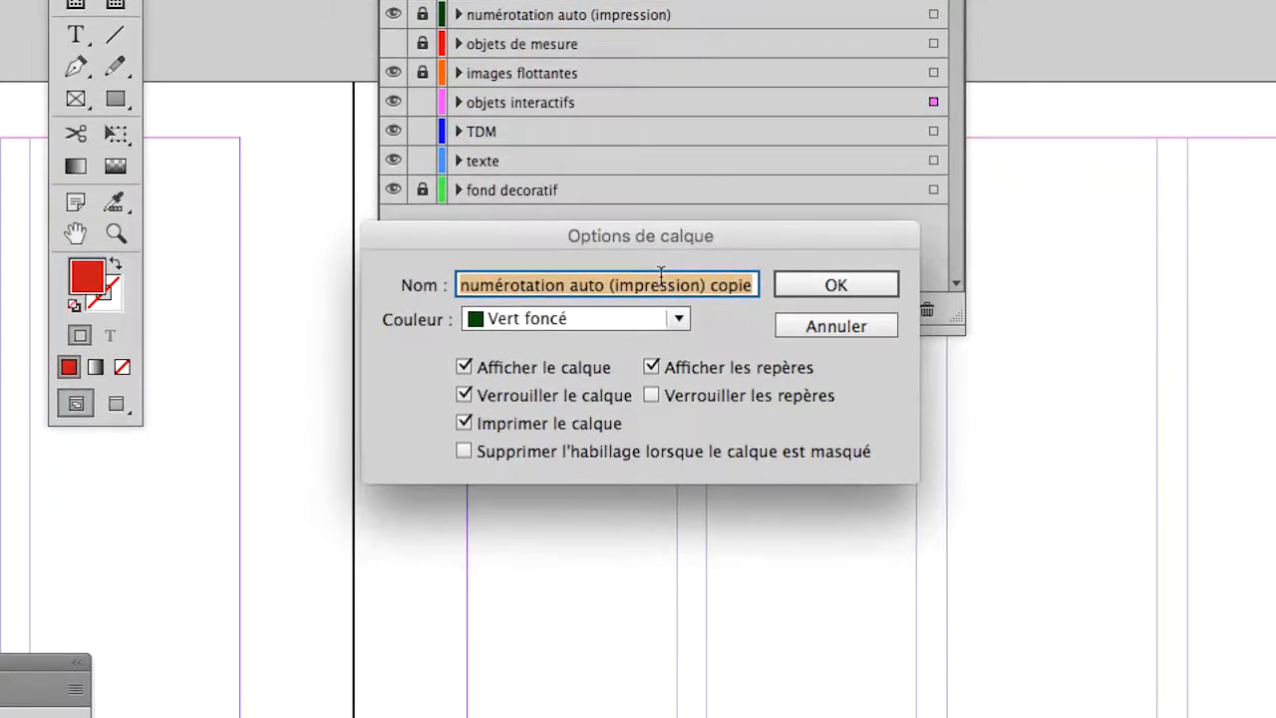
click(688, 284)
drag(643, 283, 798, 283)
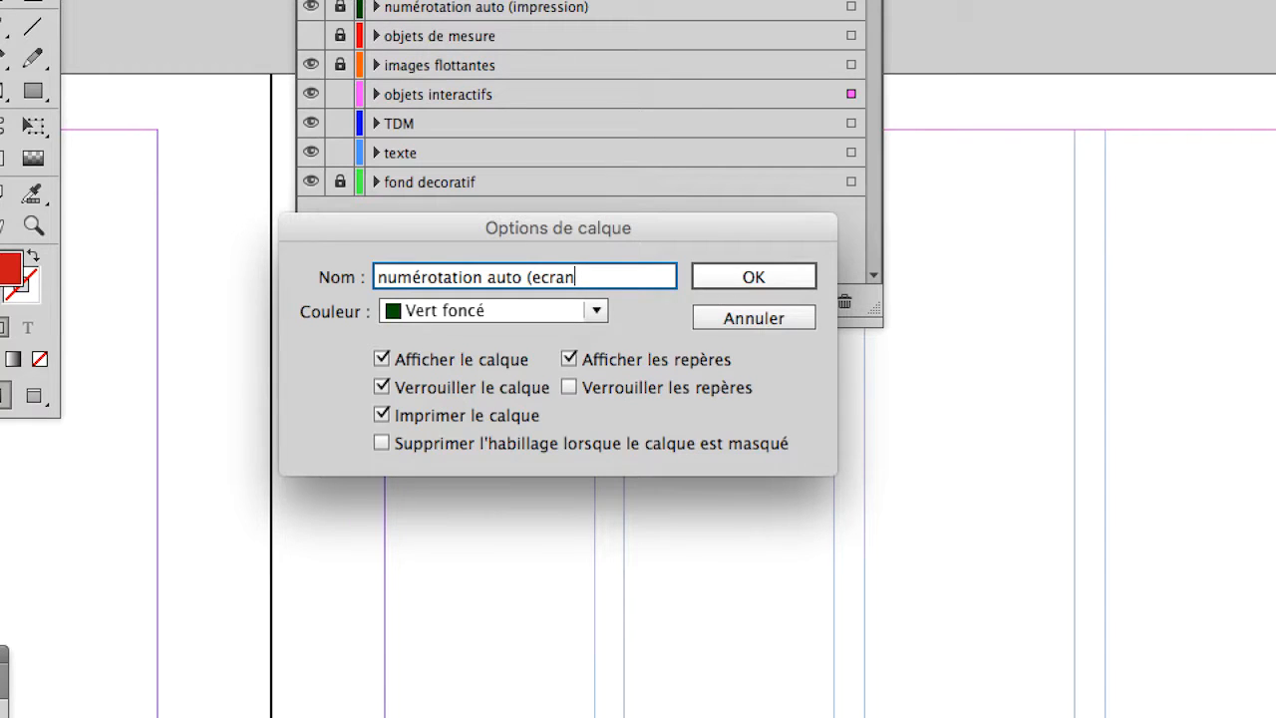
click(750, 277)
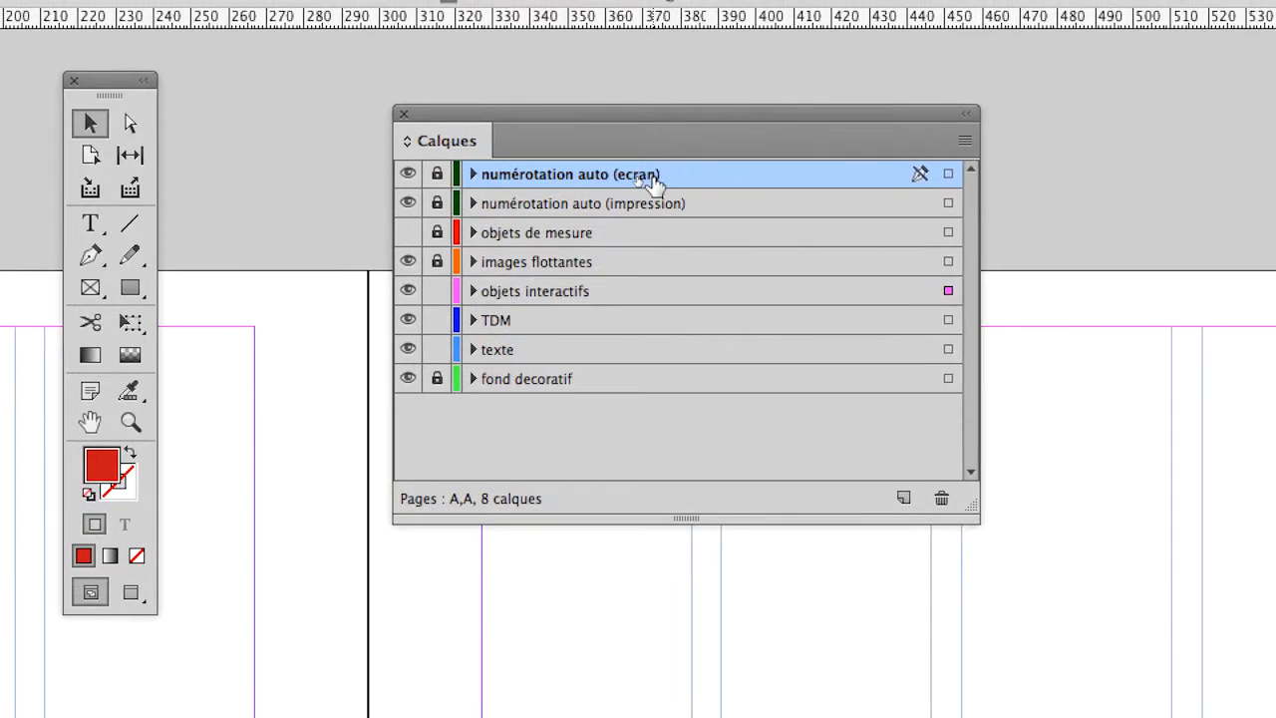
Hide the numérotation auto (impression) layer, and unlock and activate the numérotation auto (ecran) layer.
click(408, 202)
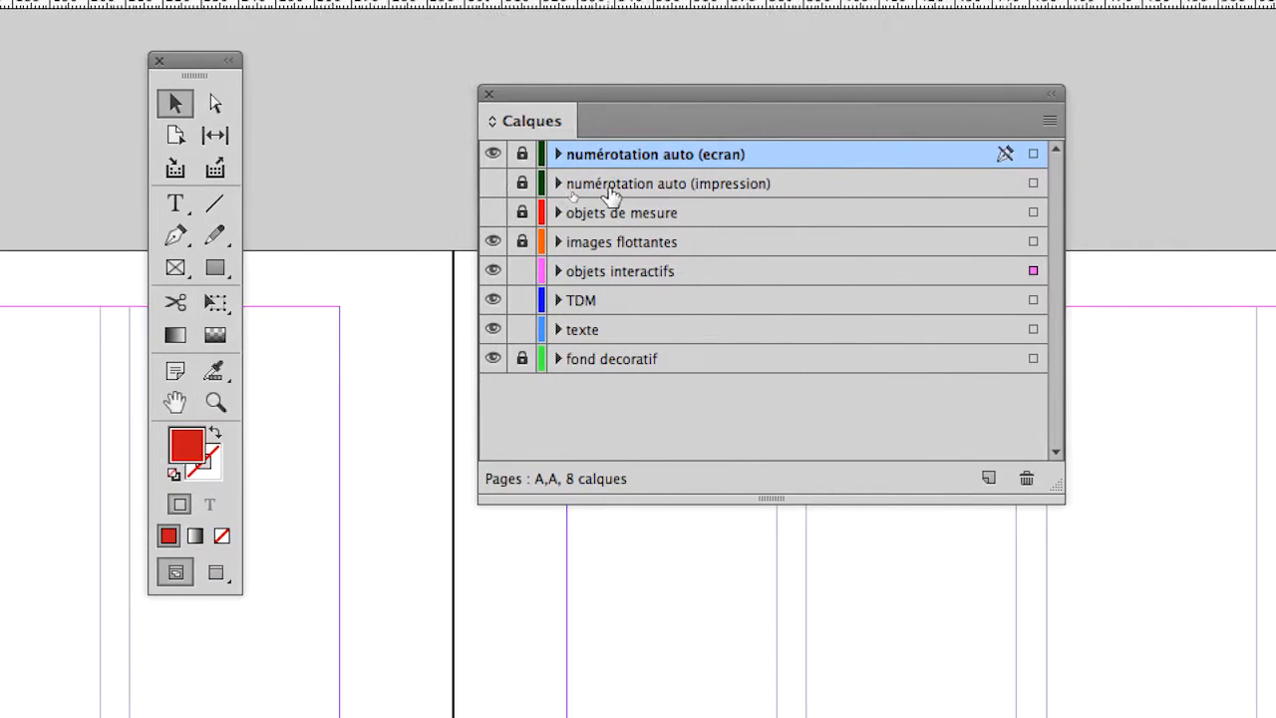
click(522, 153)
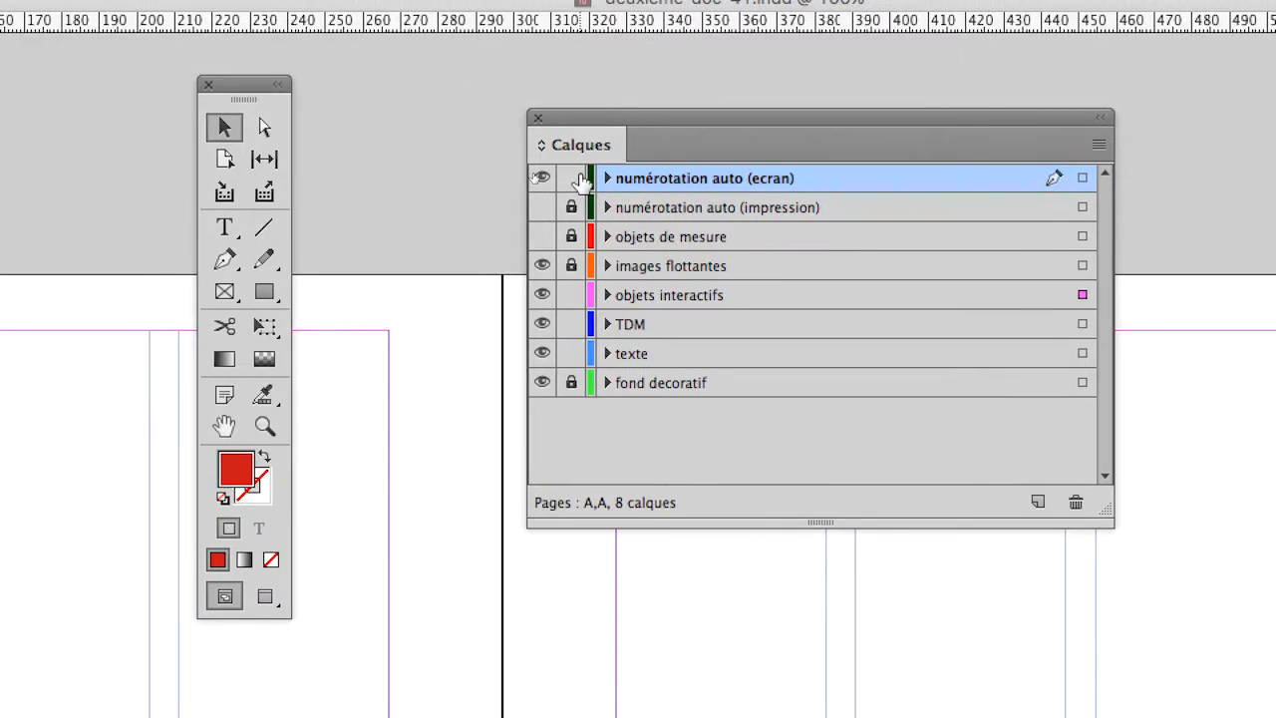
click(648, 188)
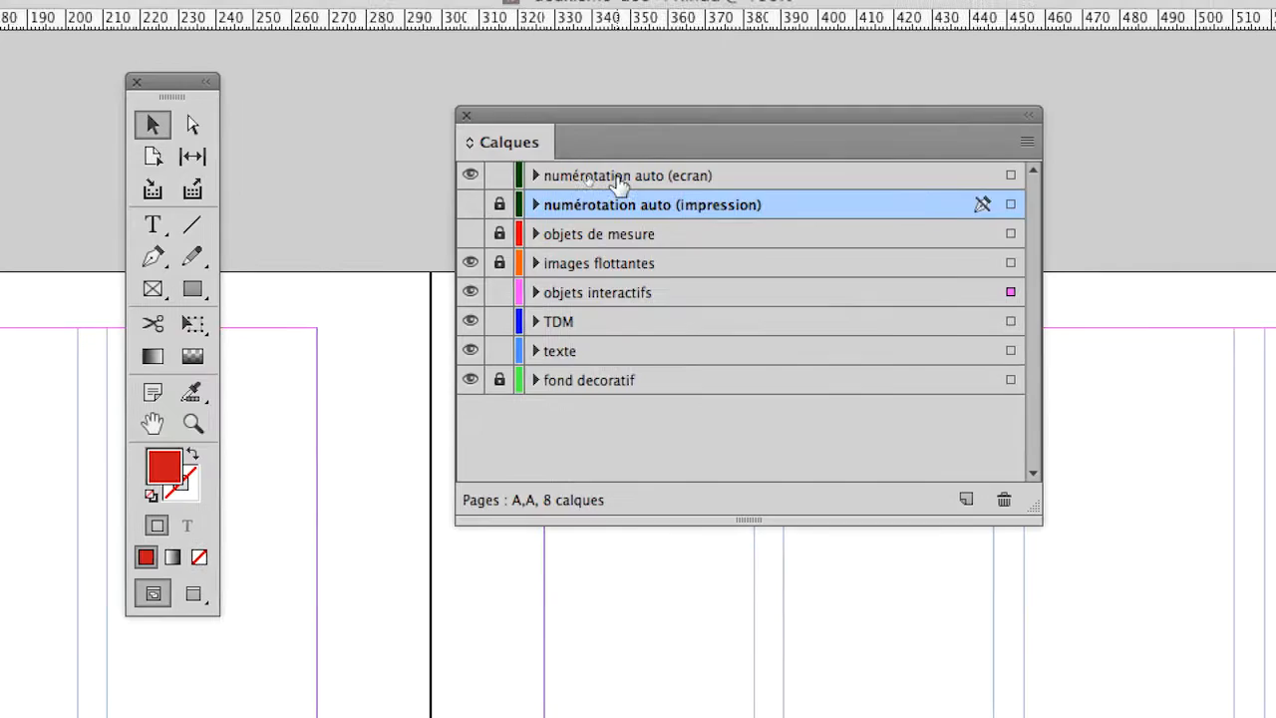
click(678, 156)
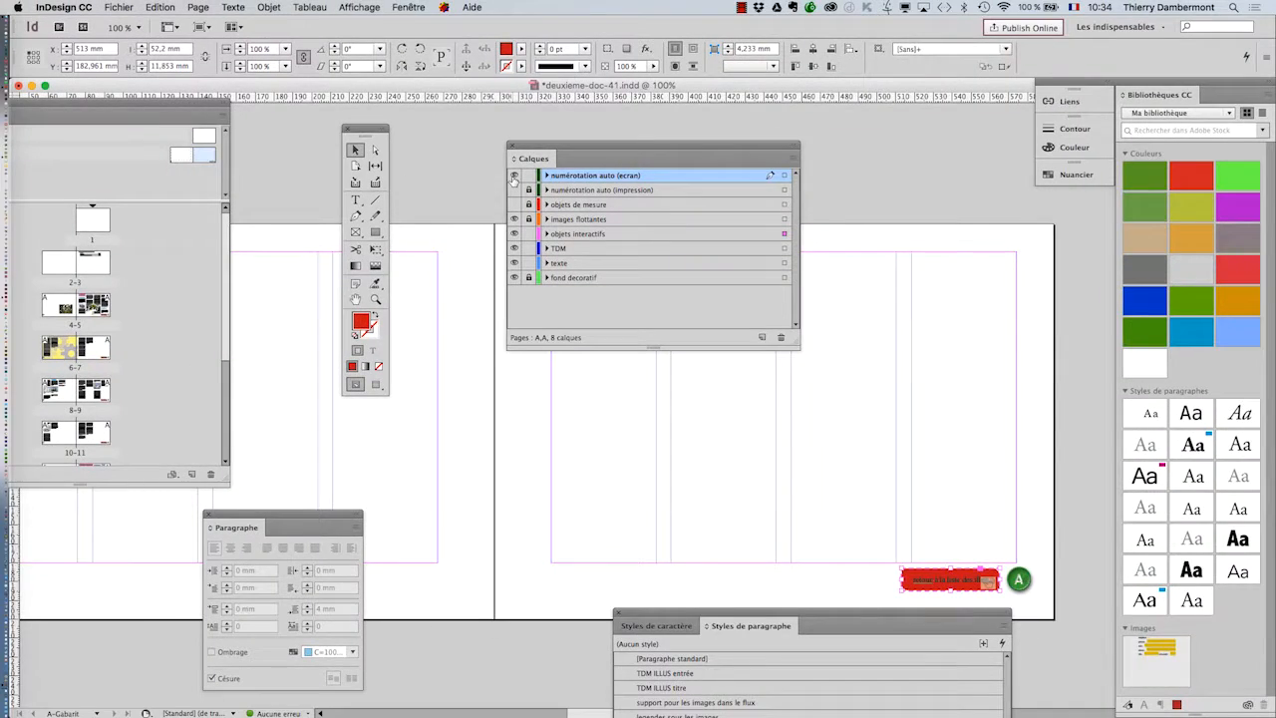
Clear the view of the master spread by closing the Pages, Paragraph and Styles panels and moving the toolbox and Layers panel aside.
key(super+minus)
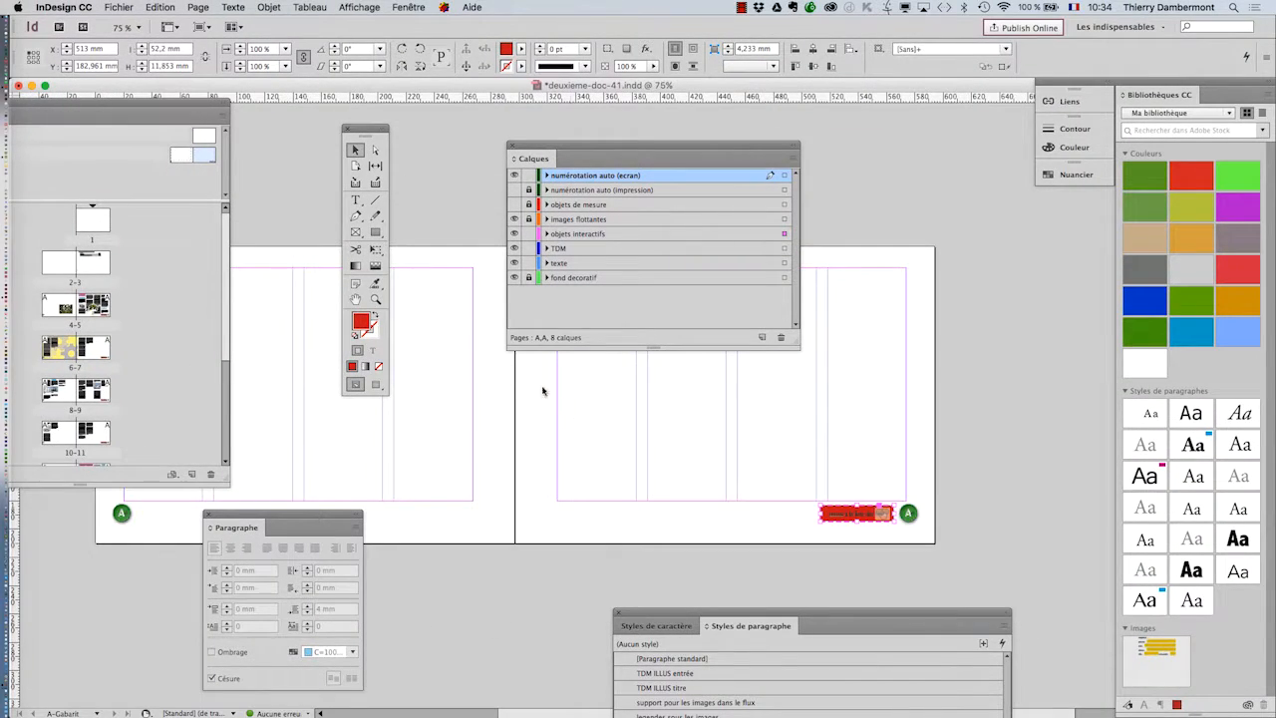
drag(194, 113, 729, 408)
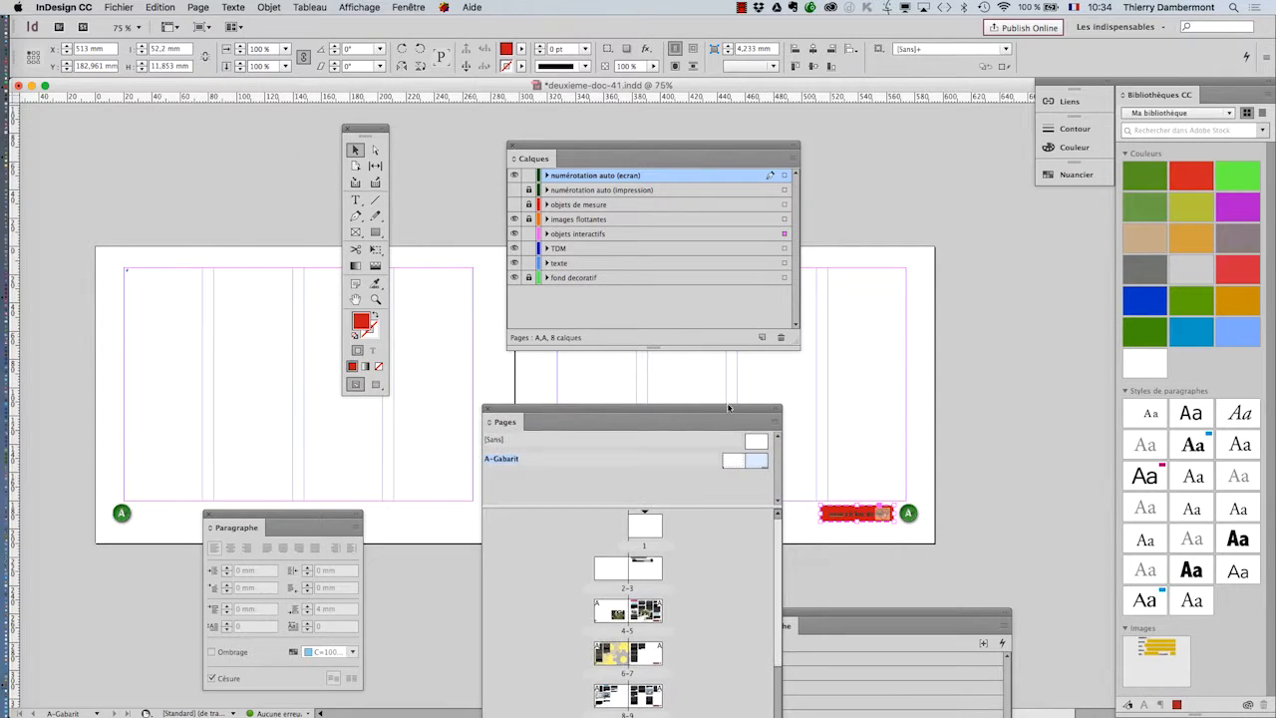
click(487, 409)
drag(368, 132, 54, 133)
click(208, 516)
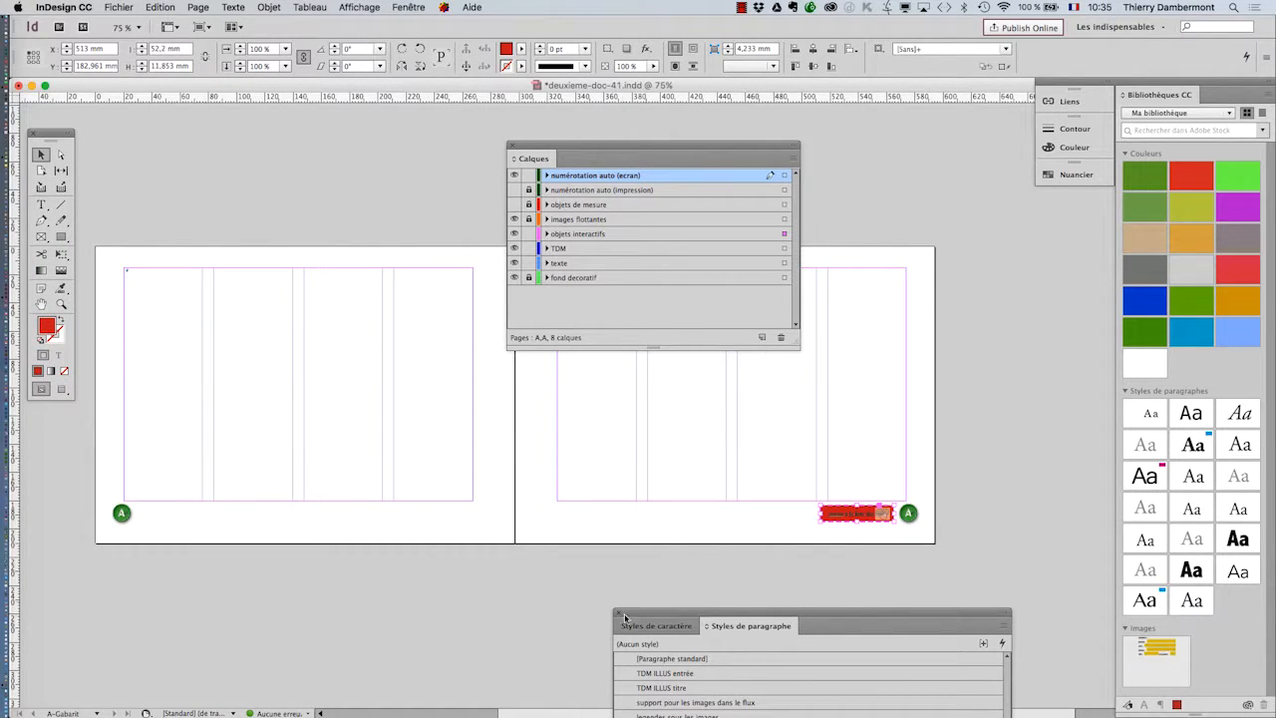
click(618, 614)
drag(545, 146, 805, 119)
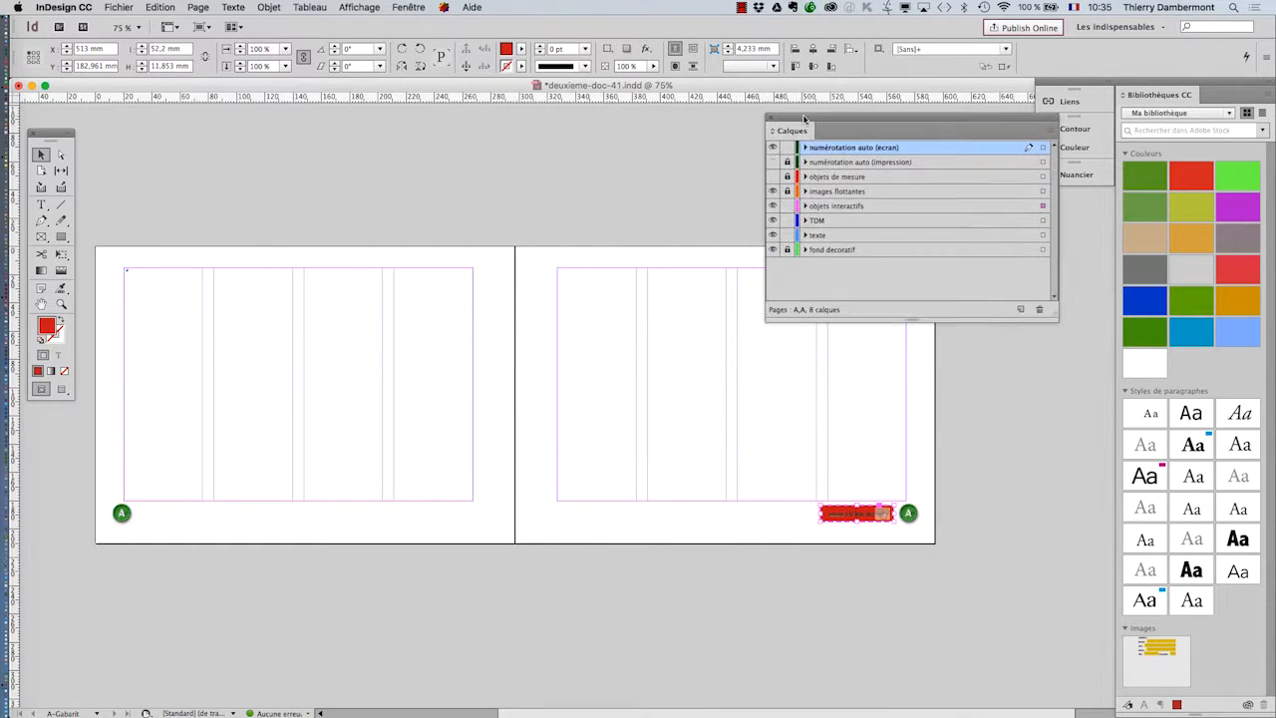
Compare the ecran and impression numbering layers by toggling their visibility, leaving only the ecran version shown.
click(772, 147)
click(773, 148)
click(772, 148)
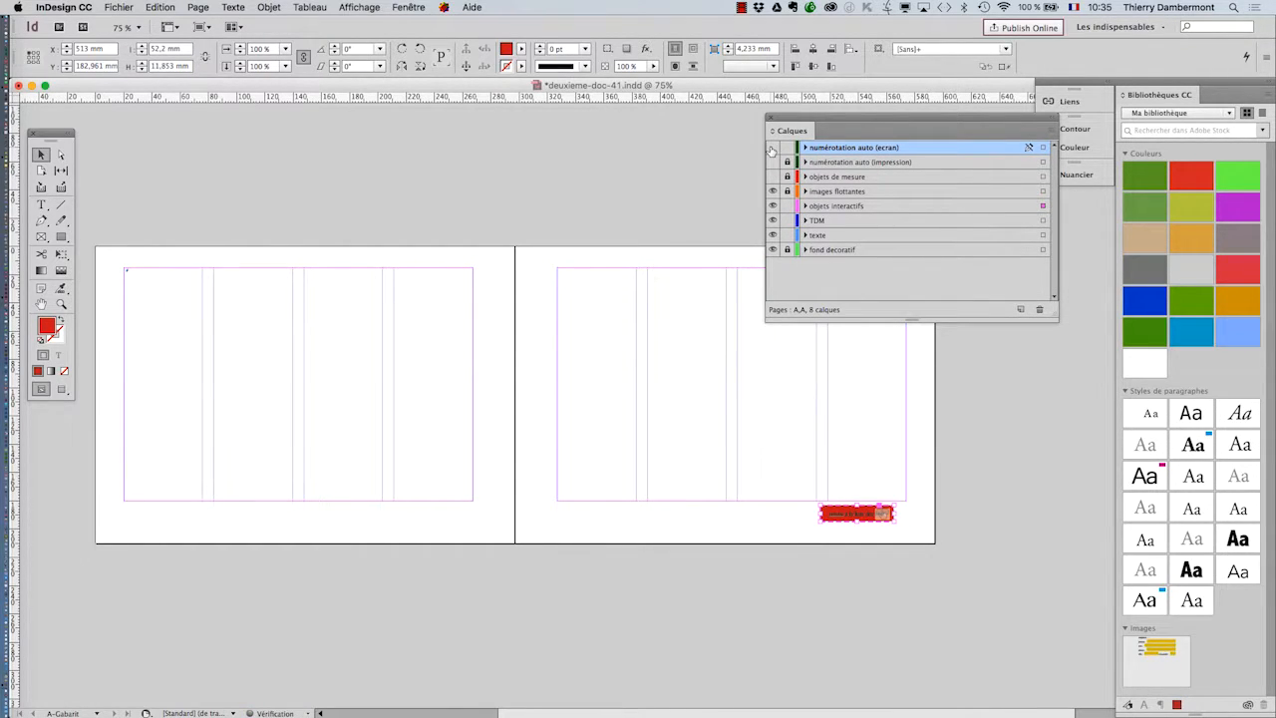
click(773, 147)
click(773, 148)
click(773, 147)
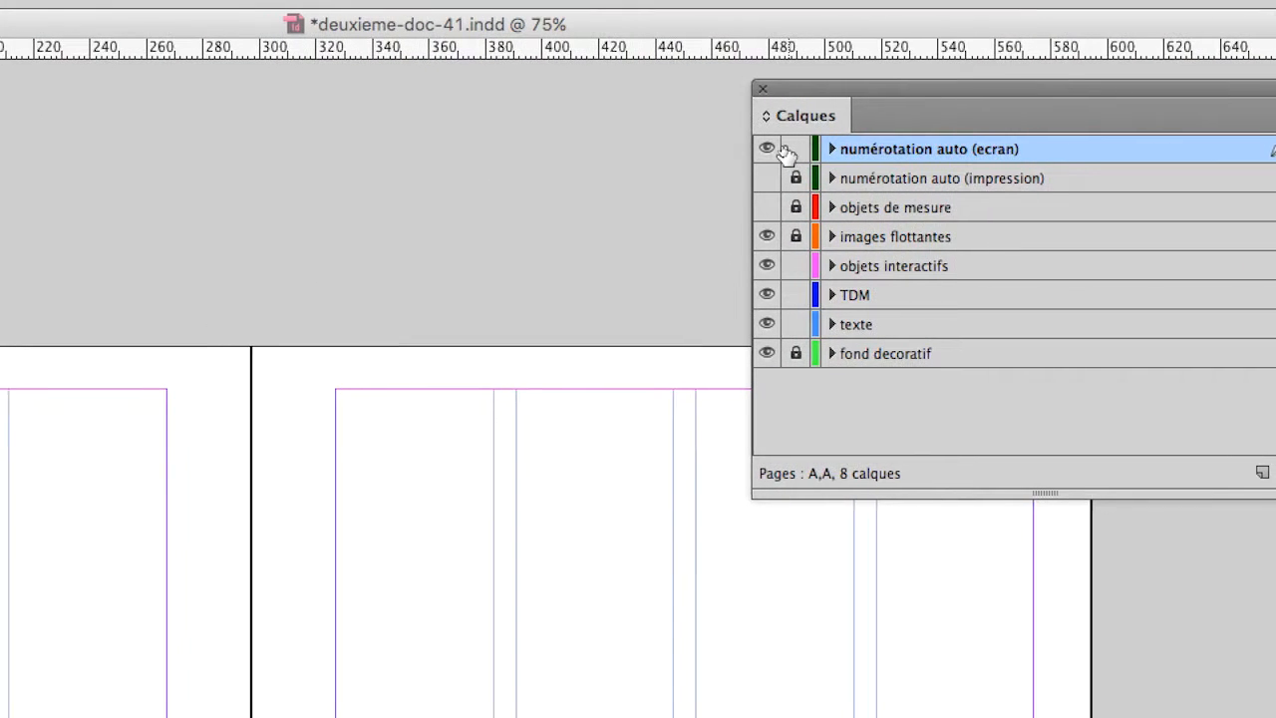
click(770, 150)
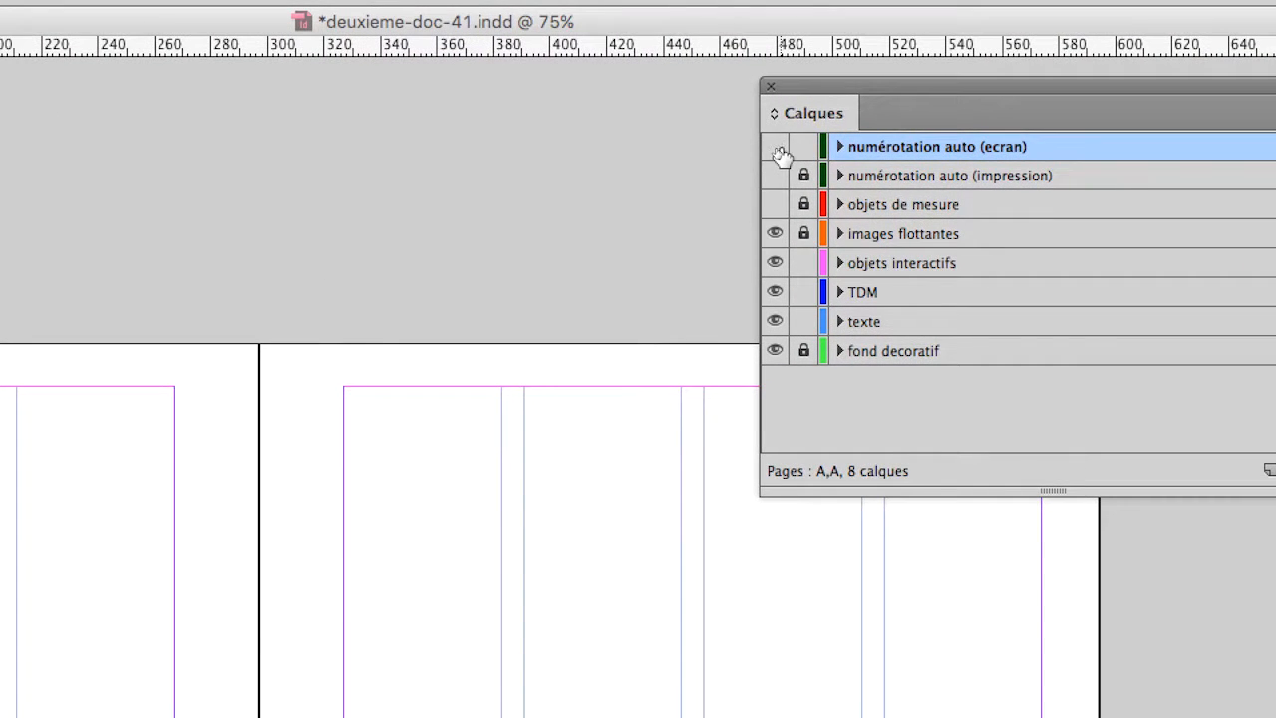
click(769, 149)
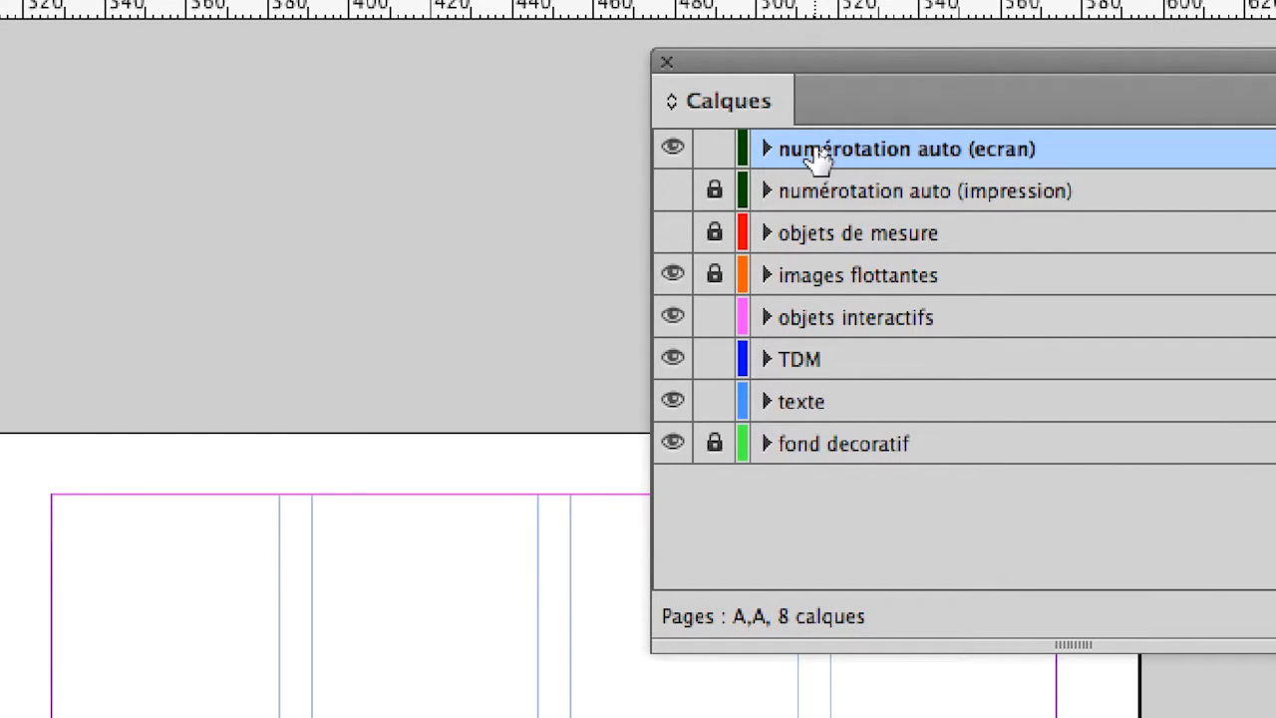
click(675, 152)
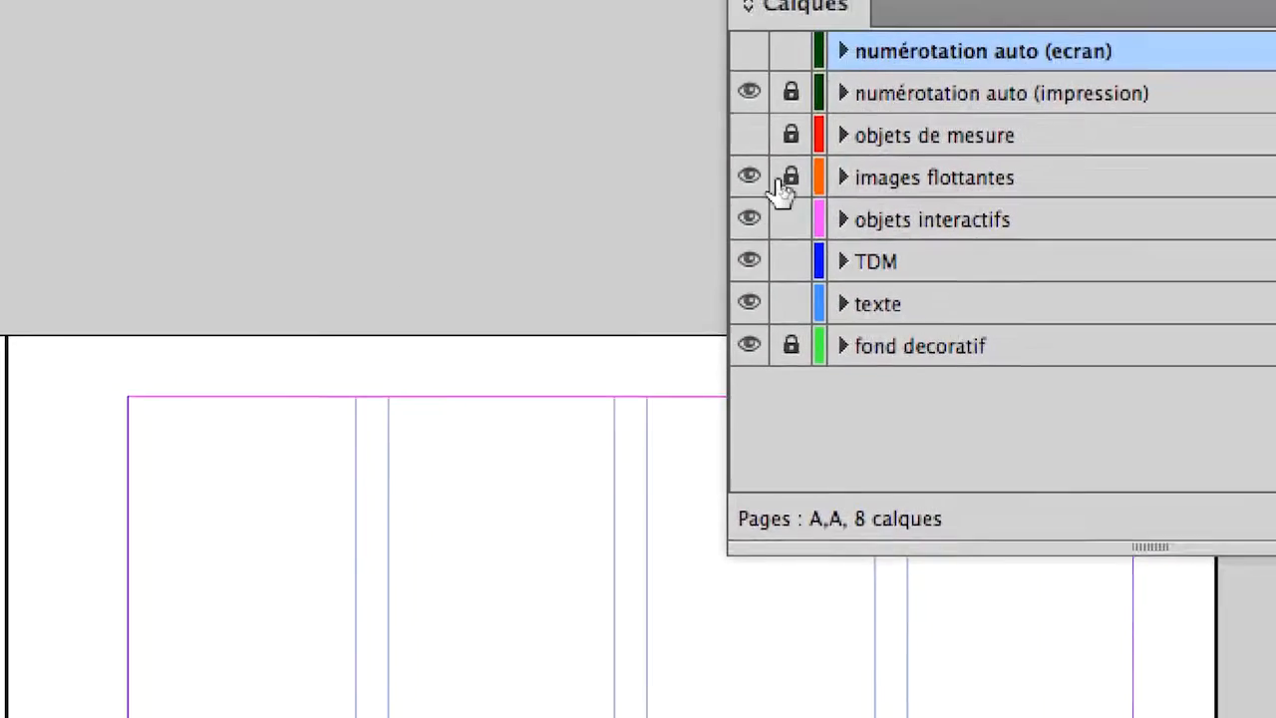
click(767, 141)
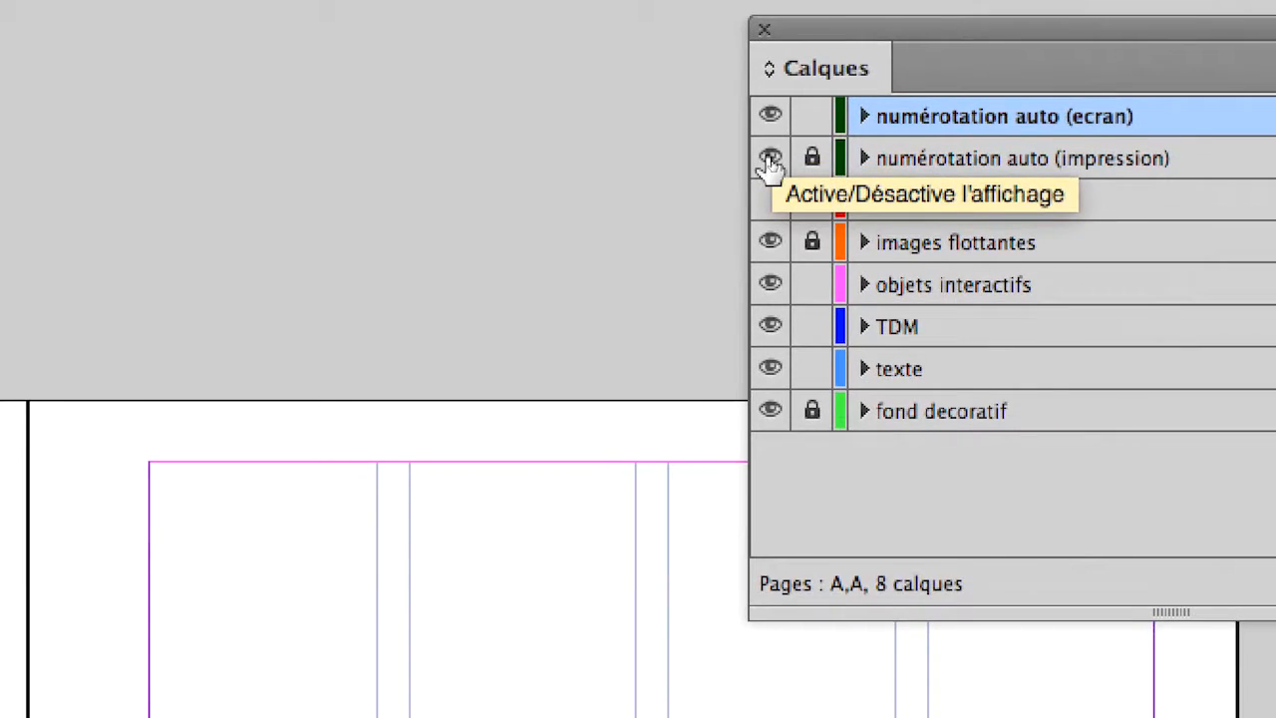
click(767, 166)
Delete the green page-number marker in the lower-left corner of the left master page on the ecran layer.
double_click(820, 149)
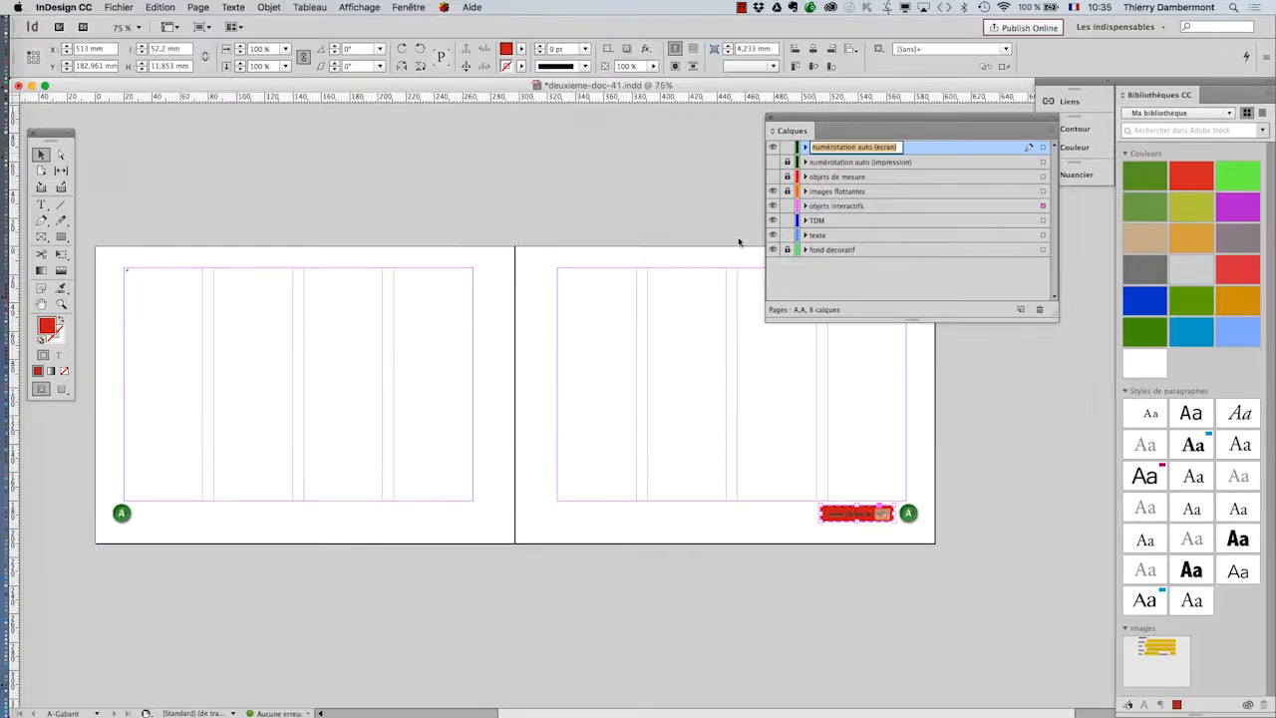
click(373, 586)
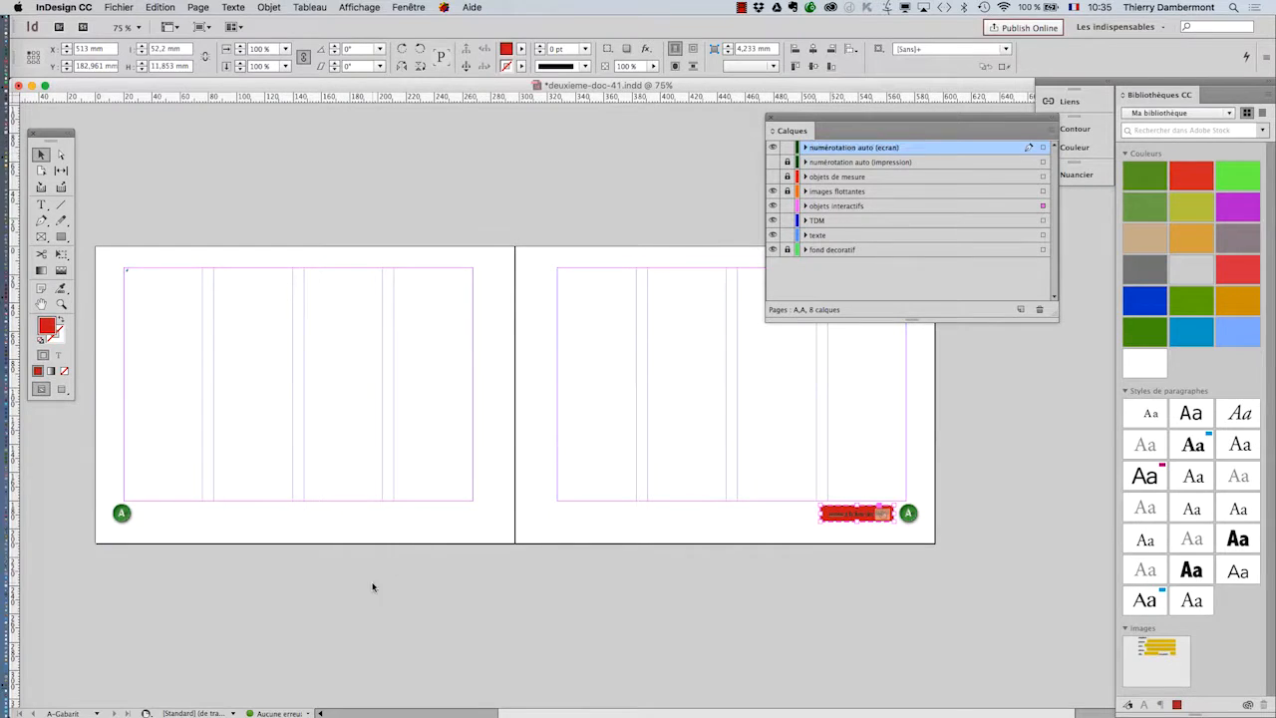
click(126, 519)
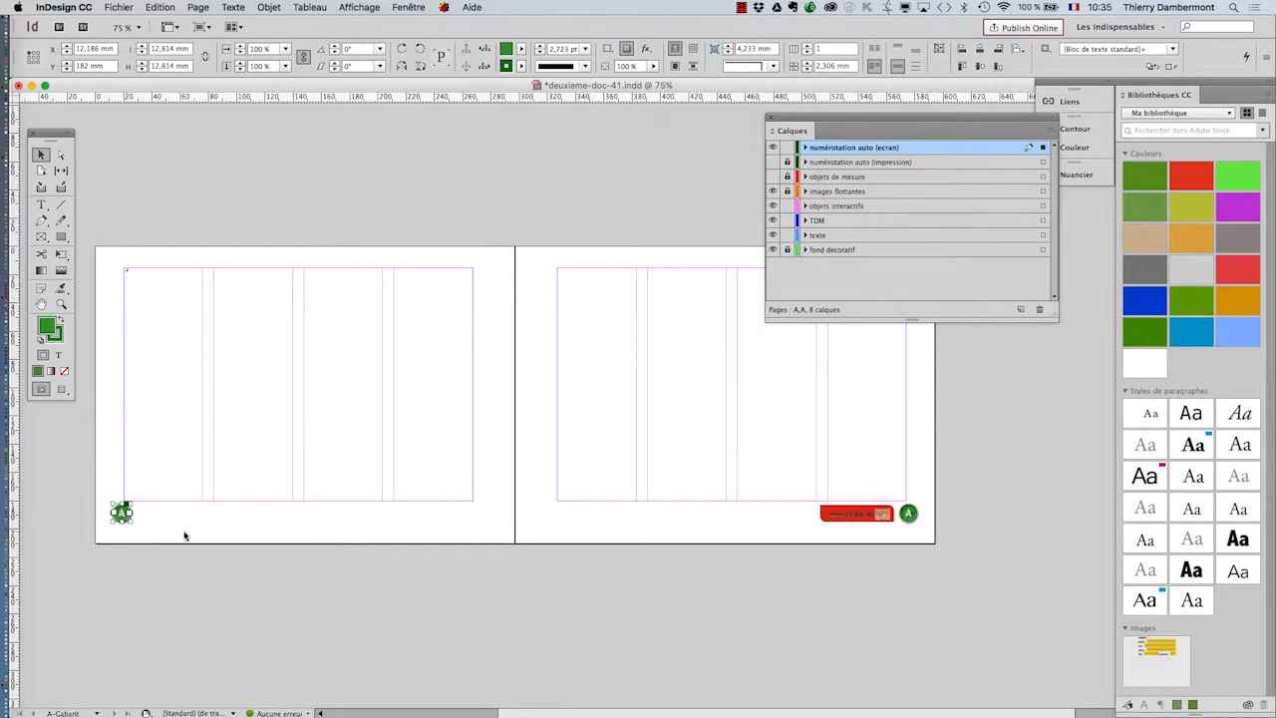
key(Delete)
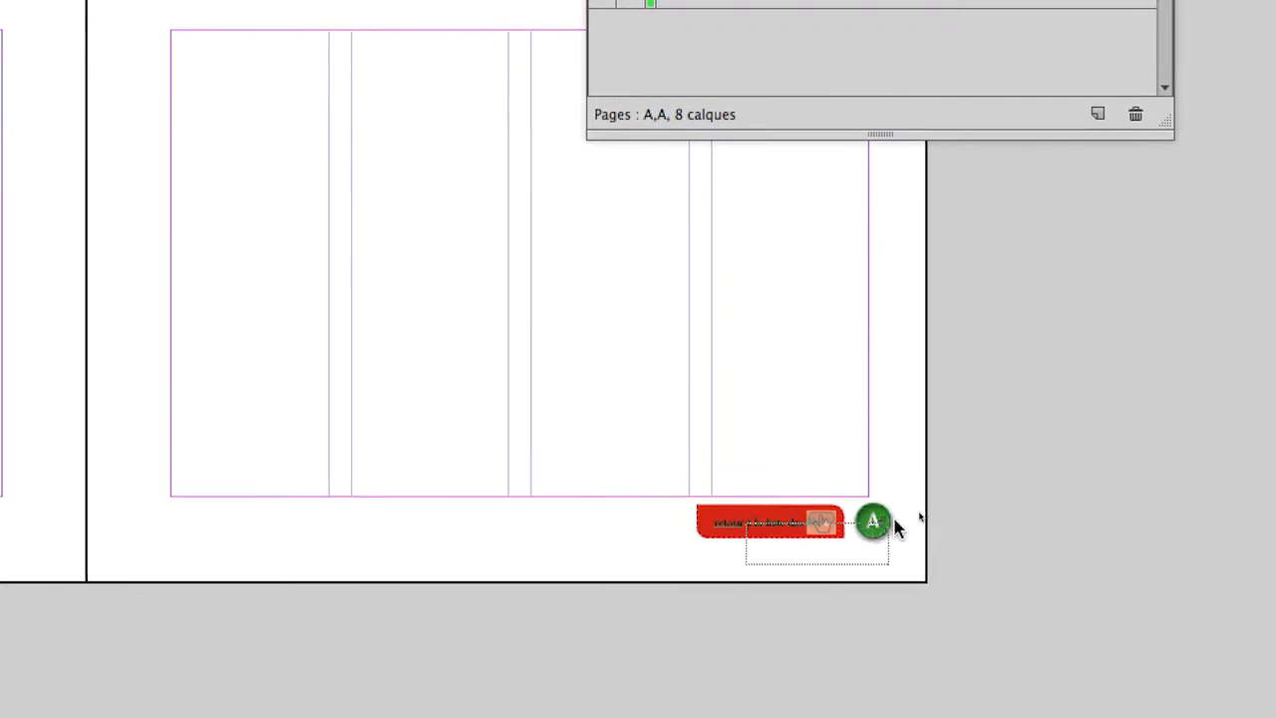
Copy the red button and green page-number marker from the right master page to the left page's lower-right corner and nudge them right into alignment.
drag(746, 564, 894, 519)
drag(784, 521, 555, 520)
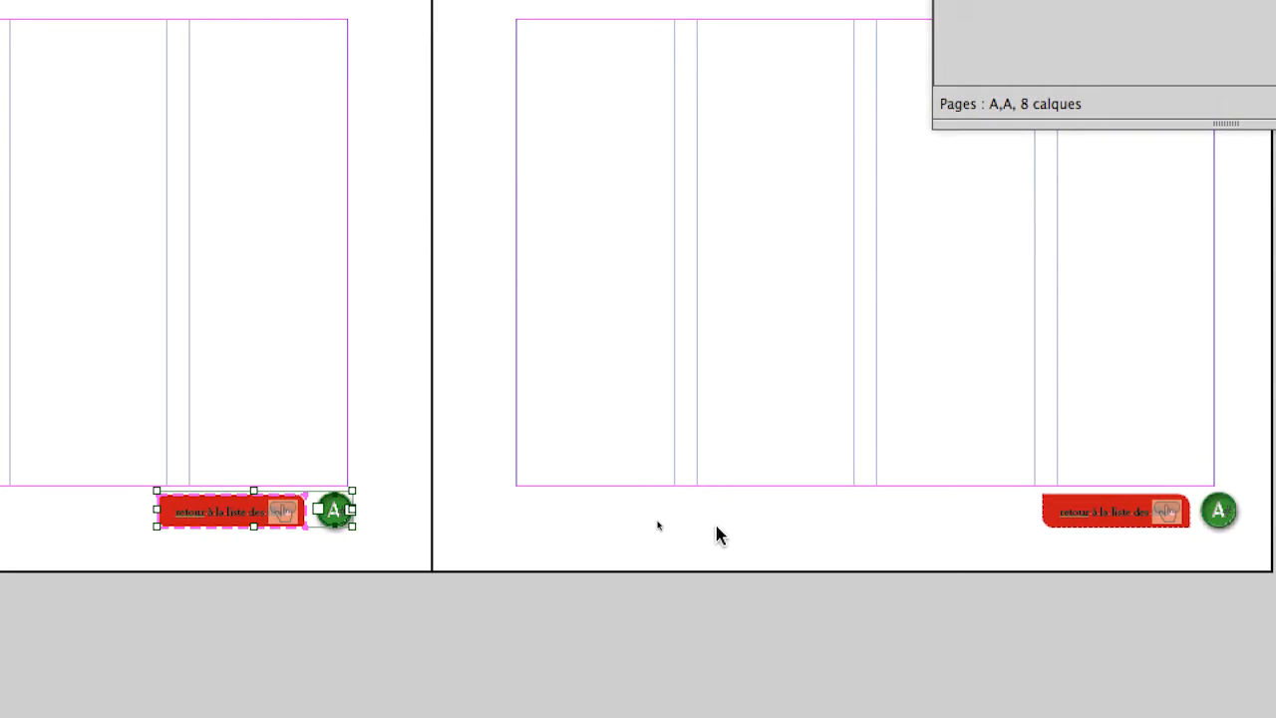
key(Right)
key(Right)
key(Right)
key(Right)
key(Right)
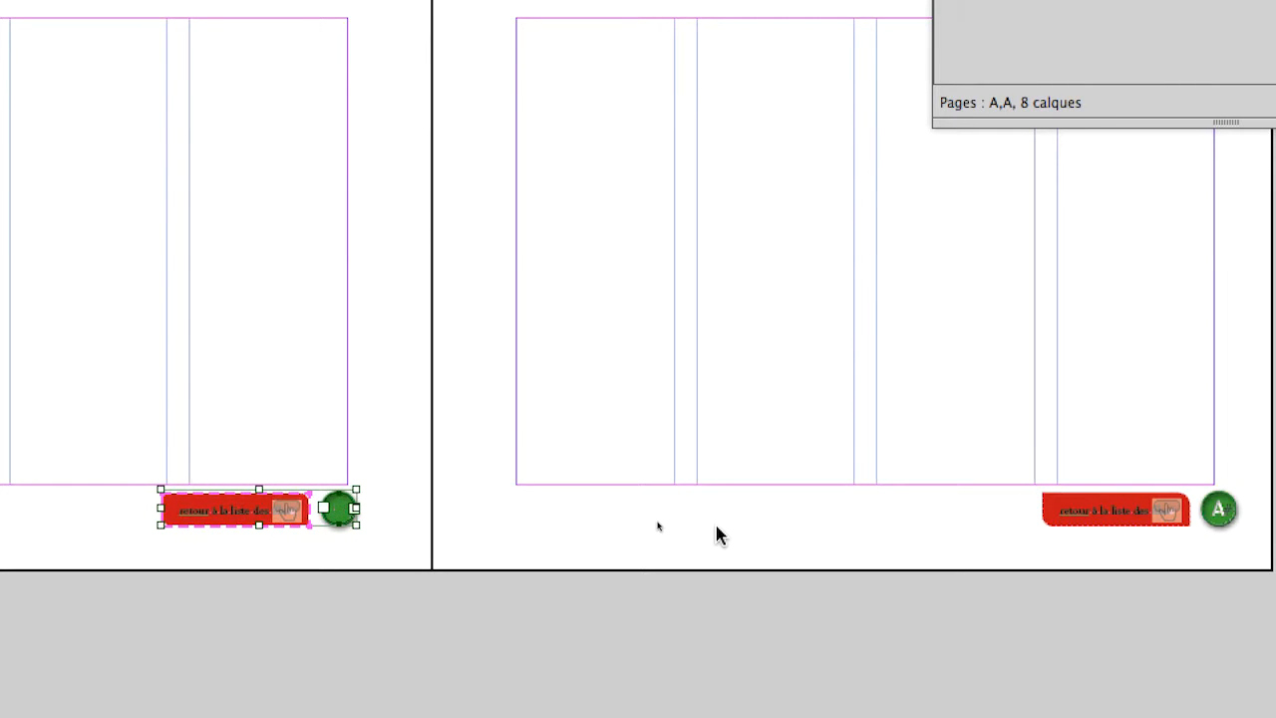
key(Right)
key(Right)
key(Right)
key(Right)
key(Right)
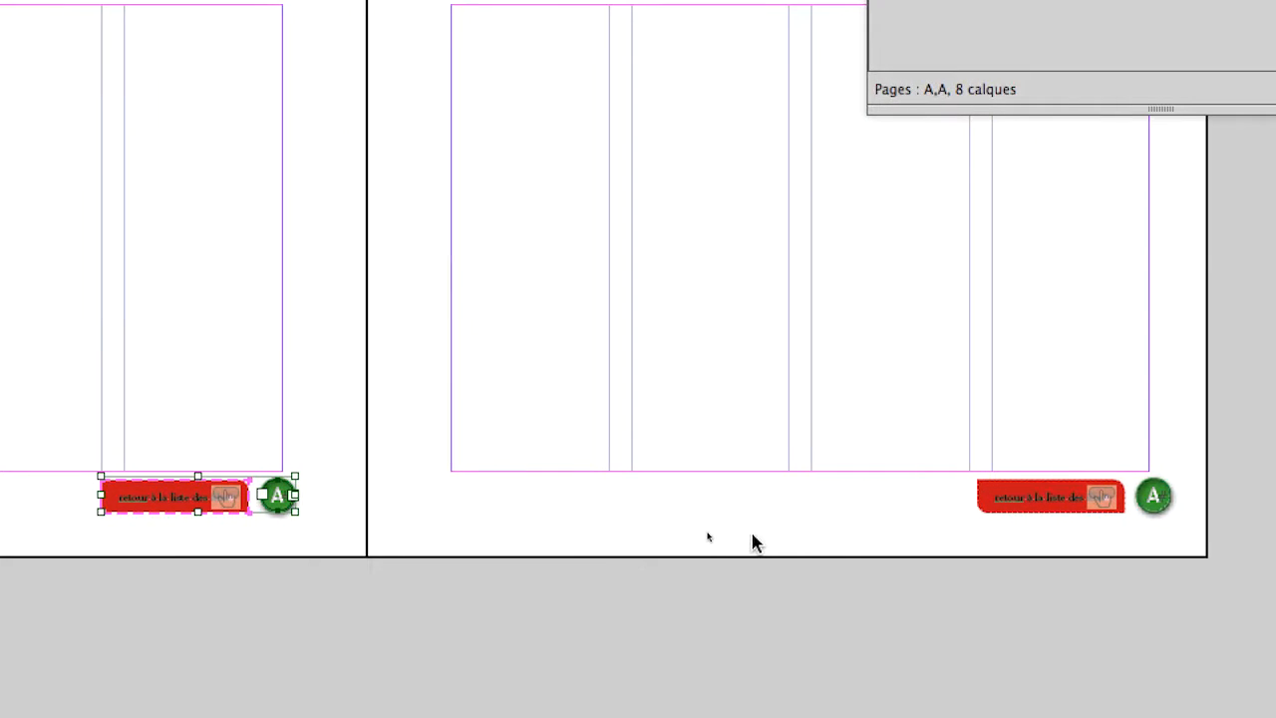
Draw a rectangle about 12.2 by 11.3 mm between the right page's green marker and the page edge, with no stroke.
key(Right)
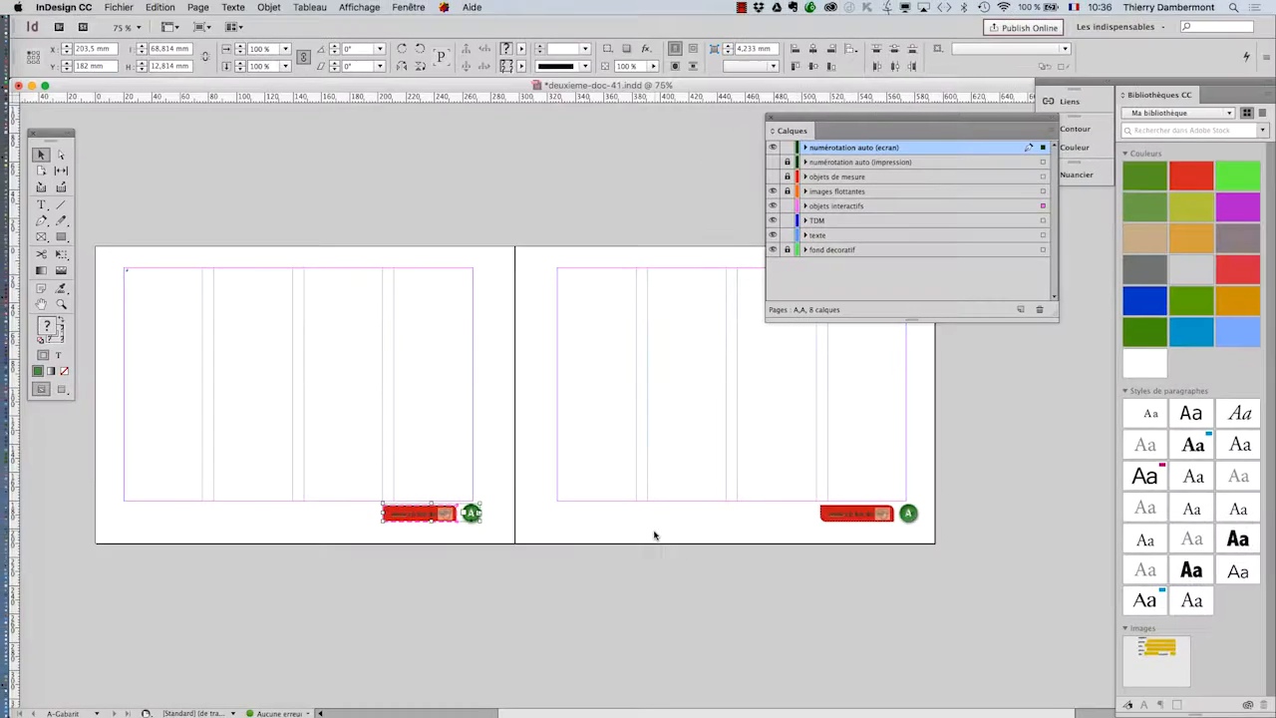
key(super+4)
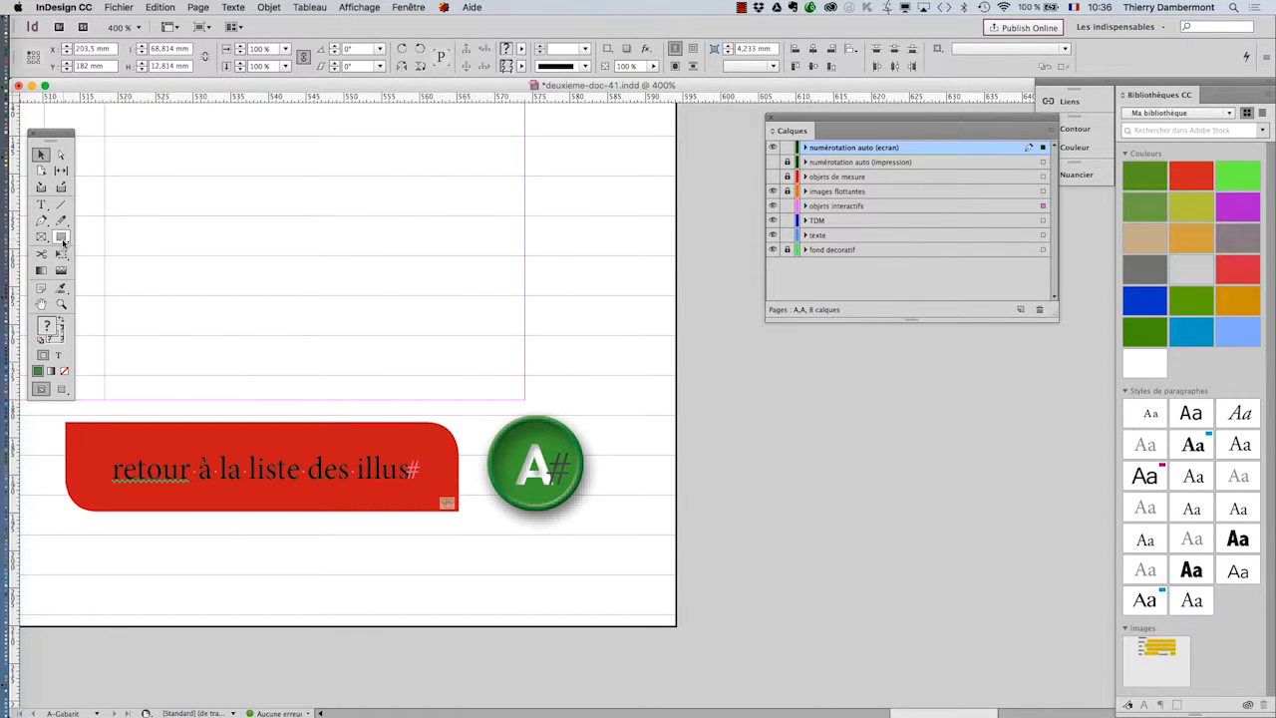
mouse_move(584, 433)
mouse_down()
mouse_move(620, 481)
mouse_move(686, 514)
mouse_move(675, 514)
mouse_up()
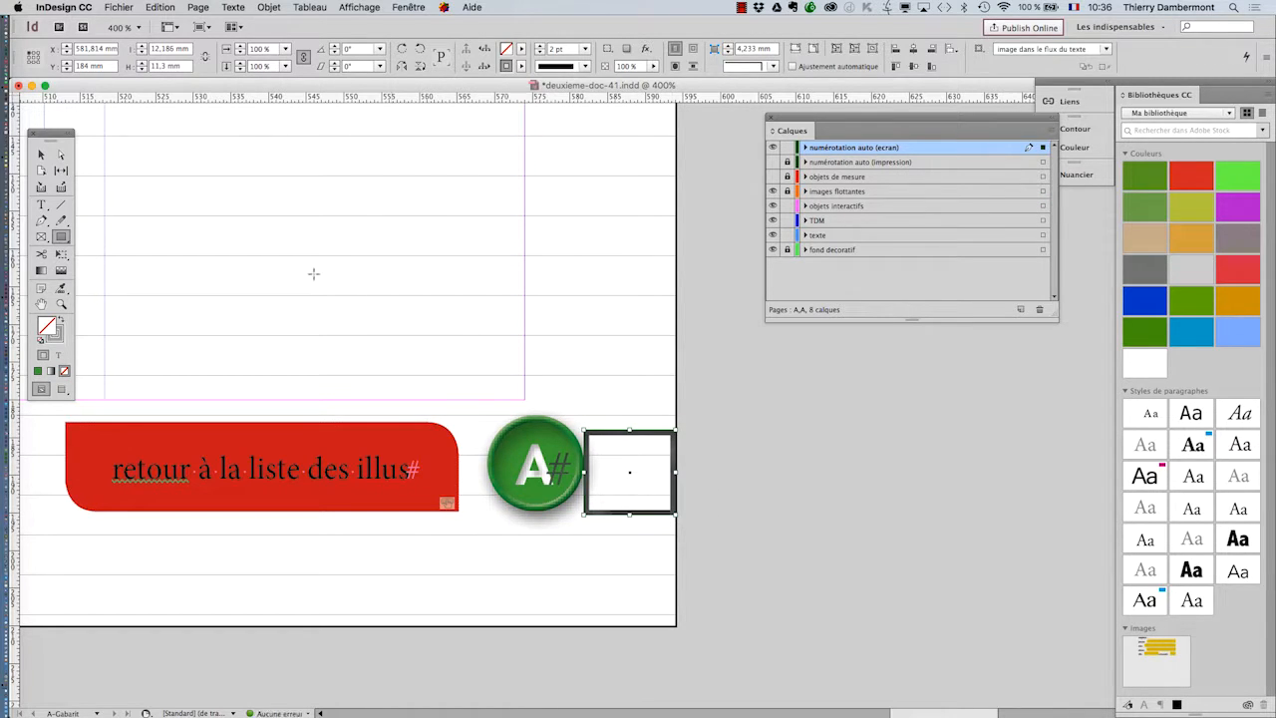
click(65, 372)
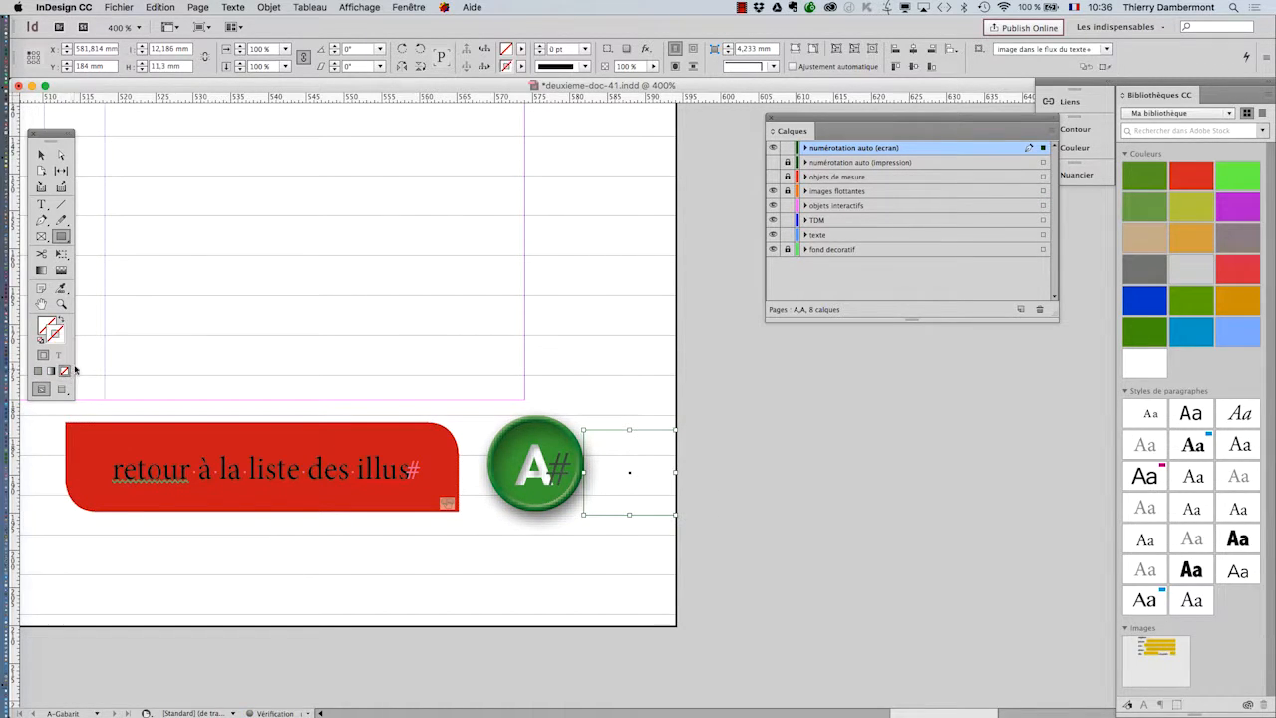
click(41, 156)
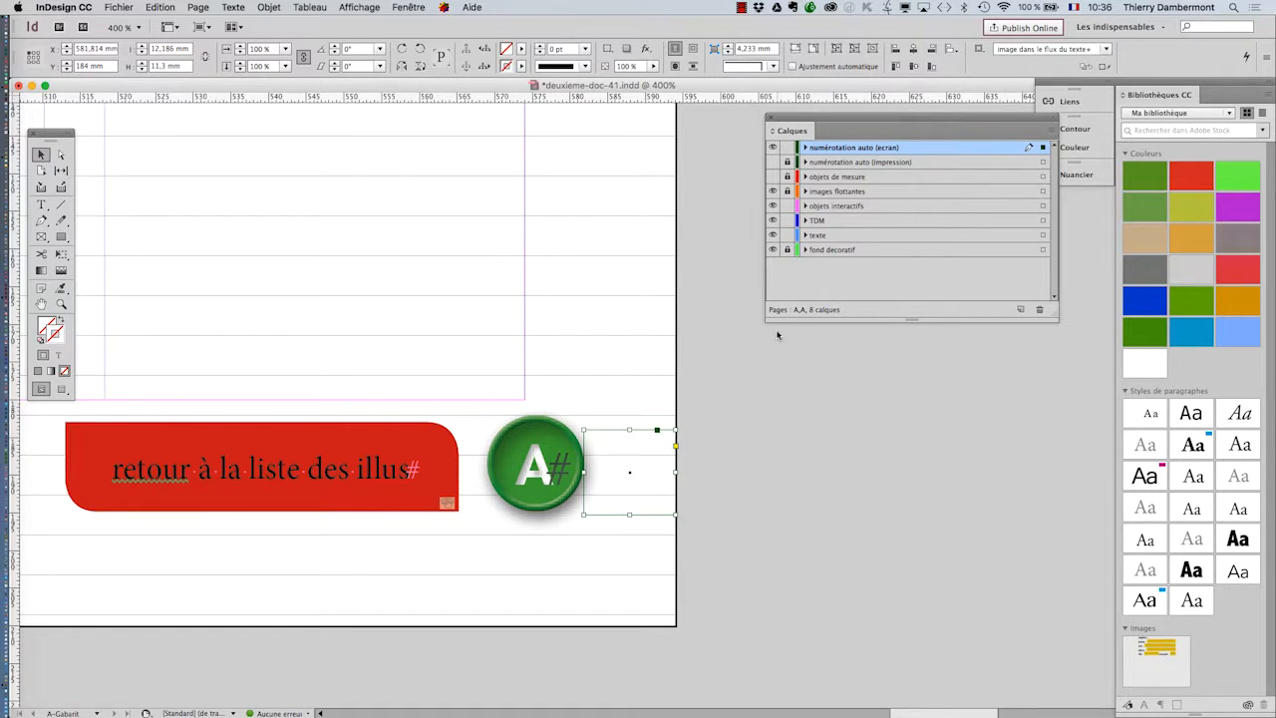
Fill the spacing rectangle with the C=100 M=0 J=0 N=0 swatch at a 45% tint.
click(414, 8)
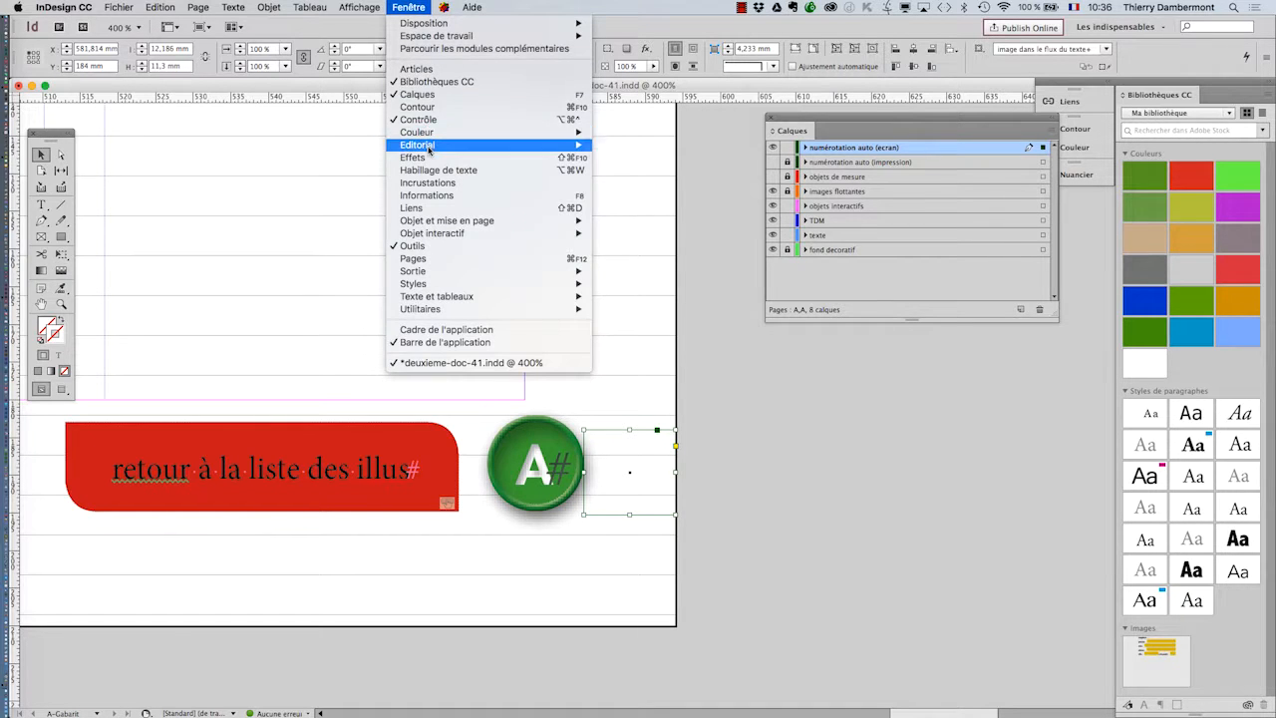
mouse_move(430, 137)
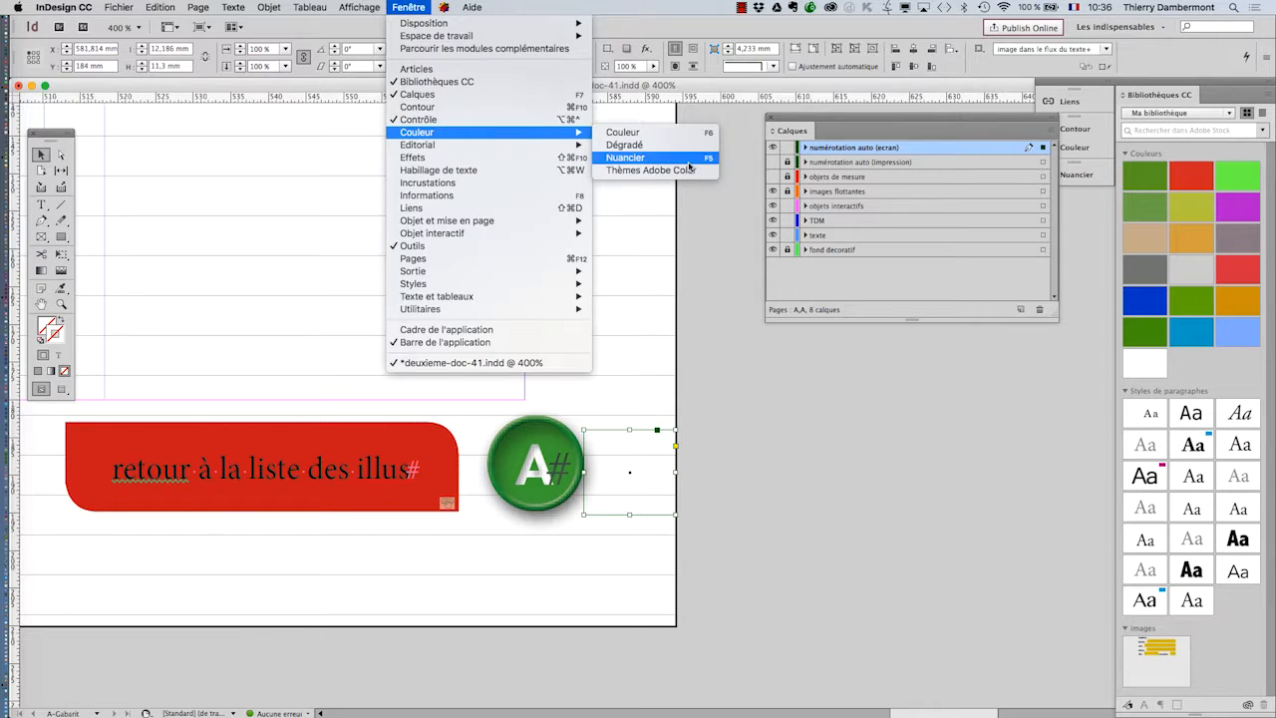
click(688, 157)
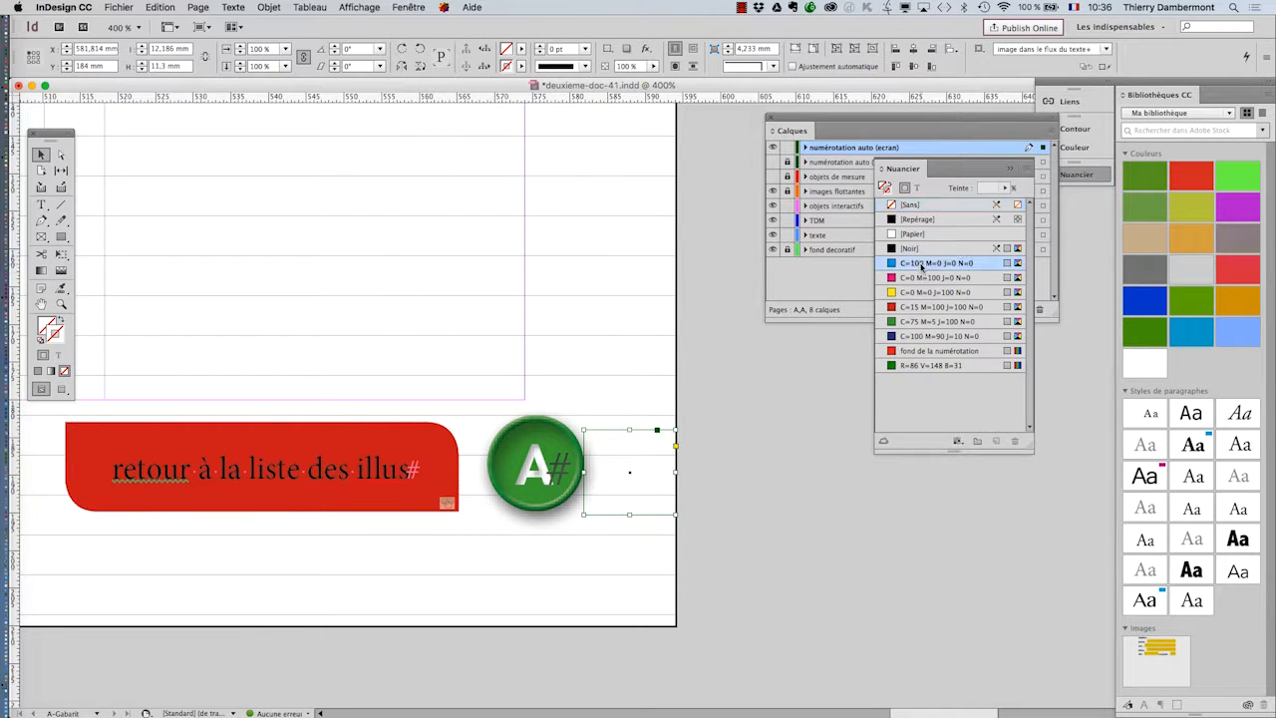
click(922, 264)
click(63, 322)
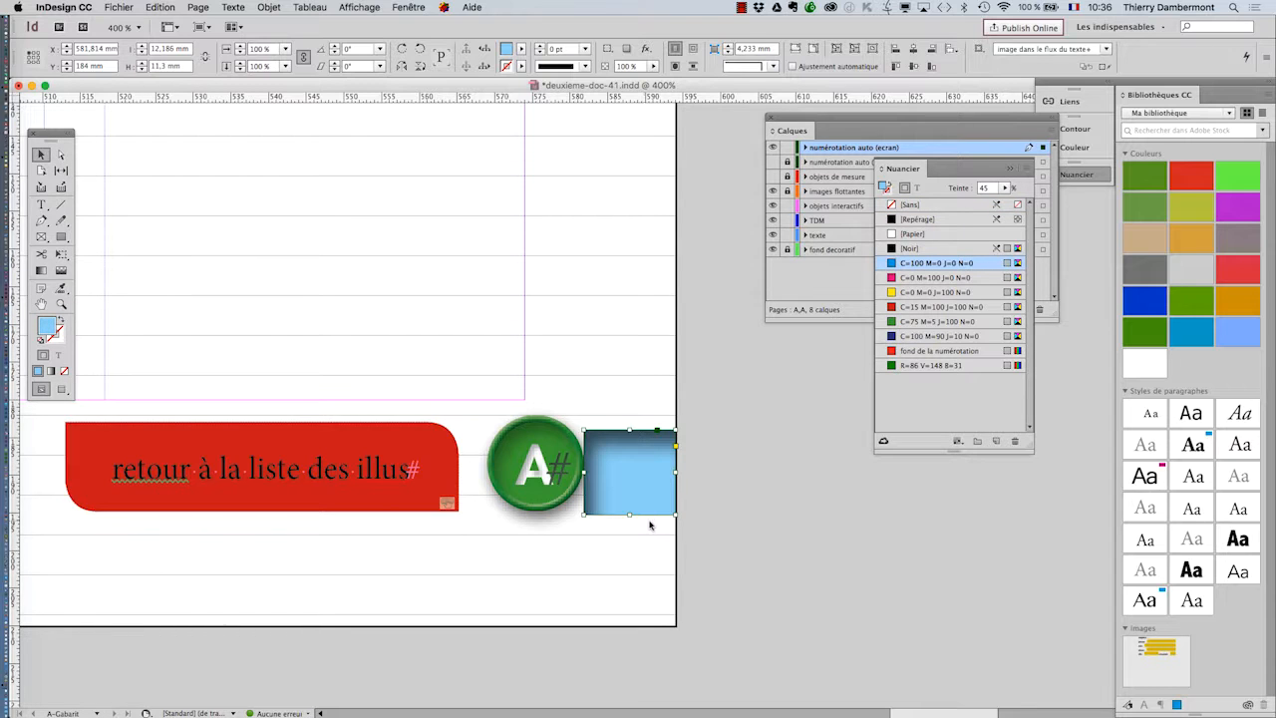
Remove the inner shadow effect (Ombre interne) from the blue rectangle.
click(280, 7)
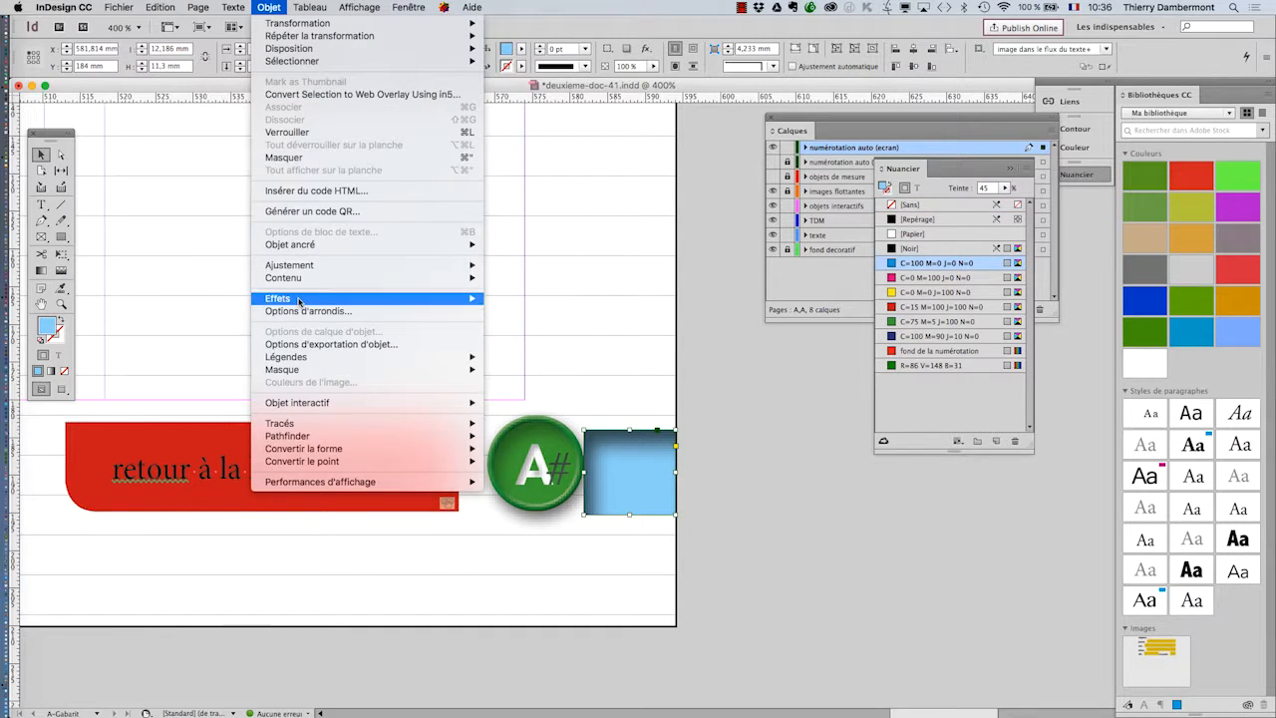
mouse_move(299, 299)
click(524, 332)
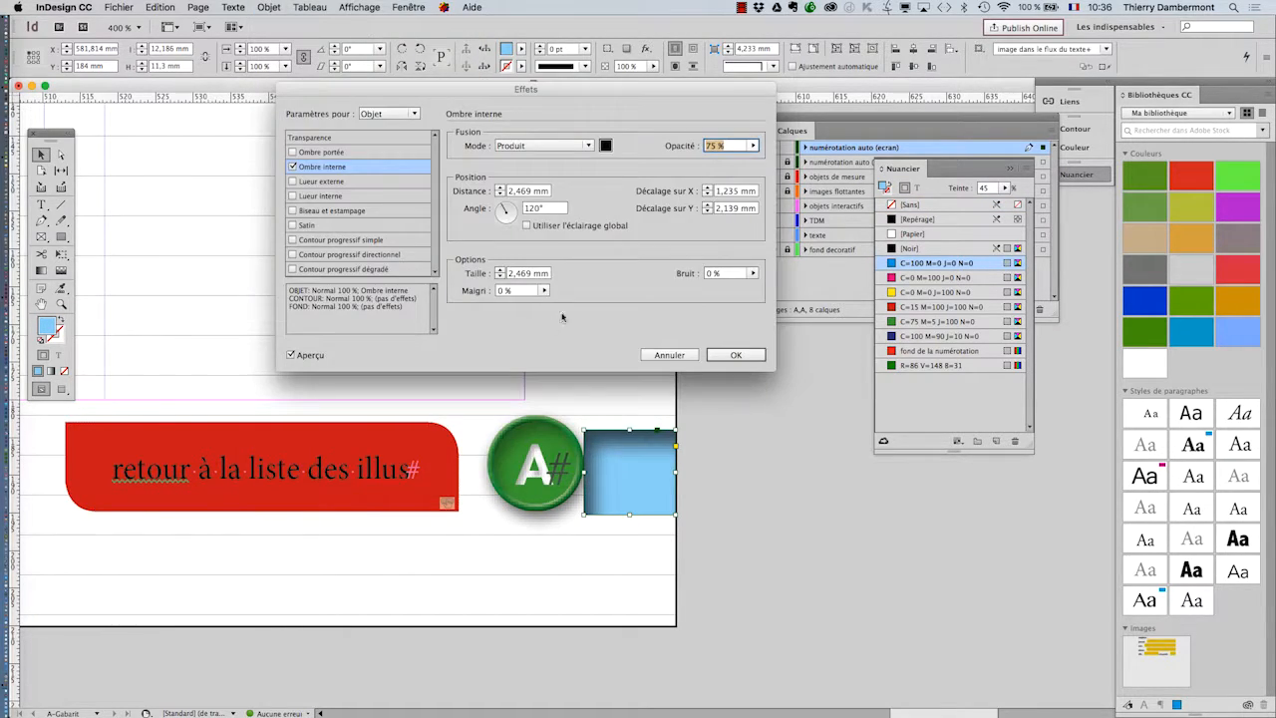
click(325, 168)
click(292, 166)
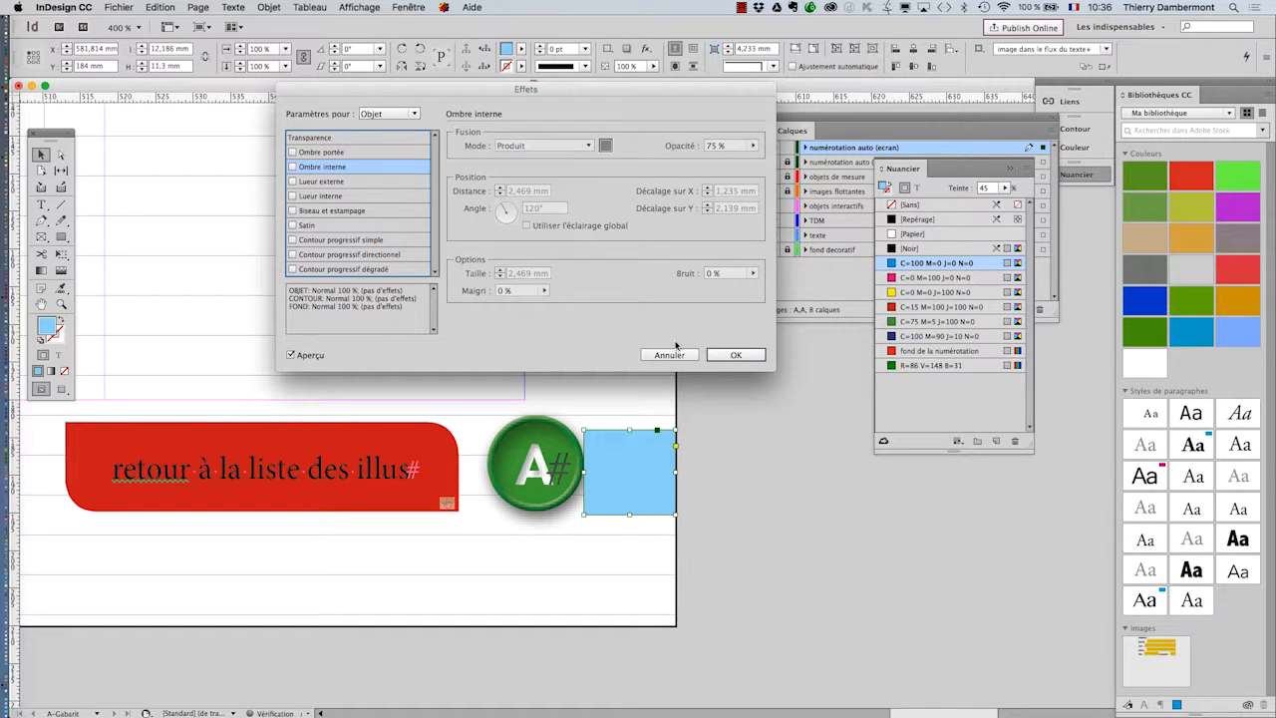
click(735, 355)
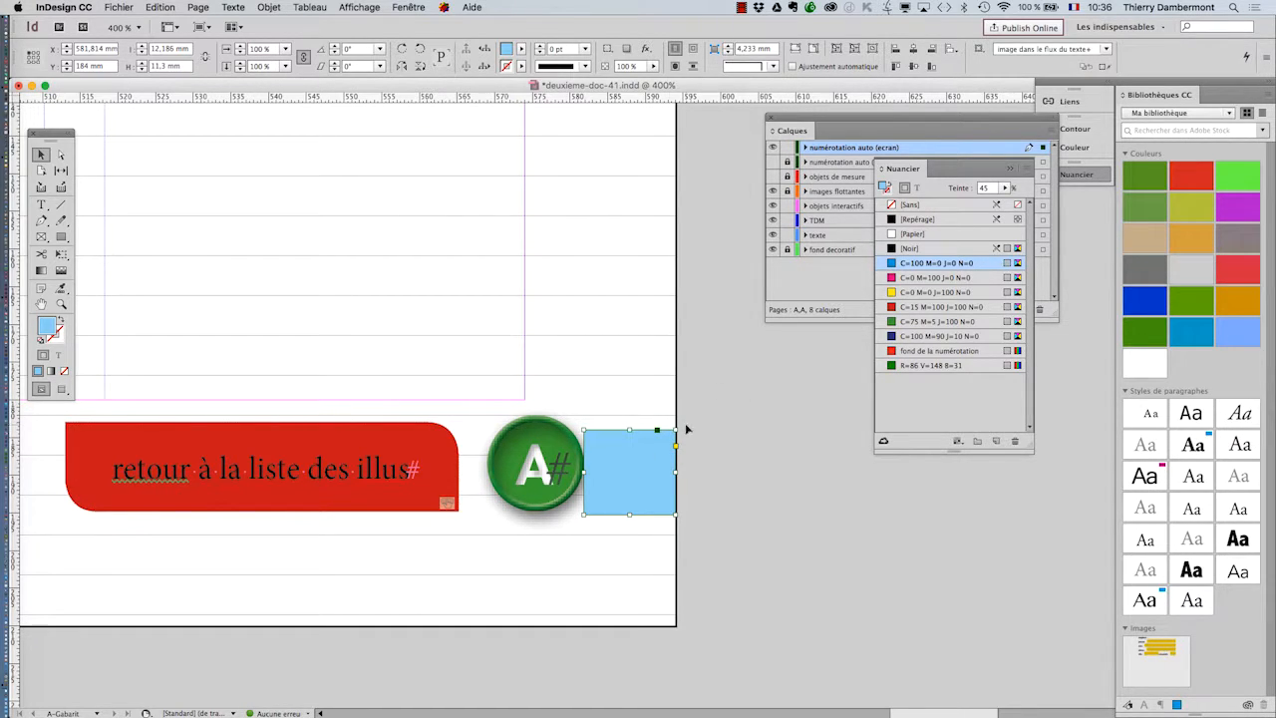
Cut the blue rectangle, paste it against the left page's inner edge, and align the red button and green marker beside it.
key(Delete)
scroll(586, 486, down, 2)
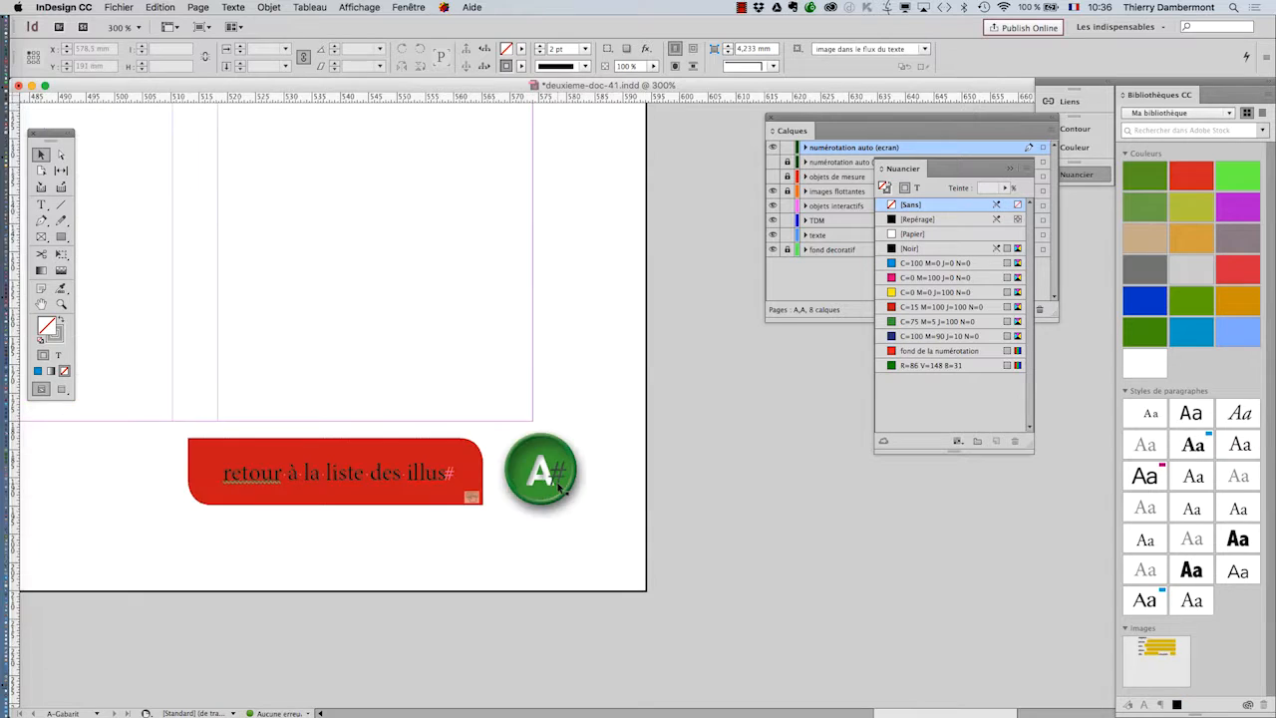
drag(279, 472, 801, 526)
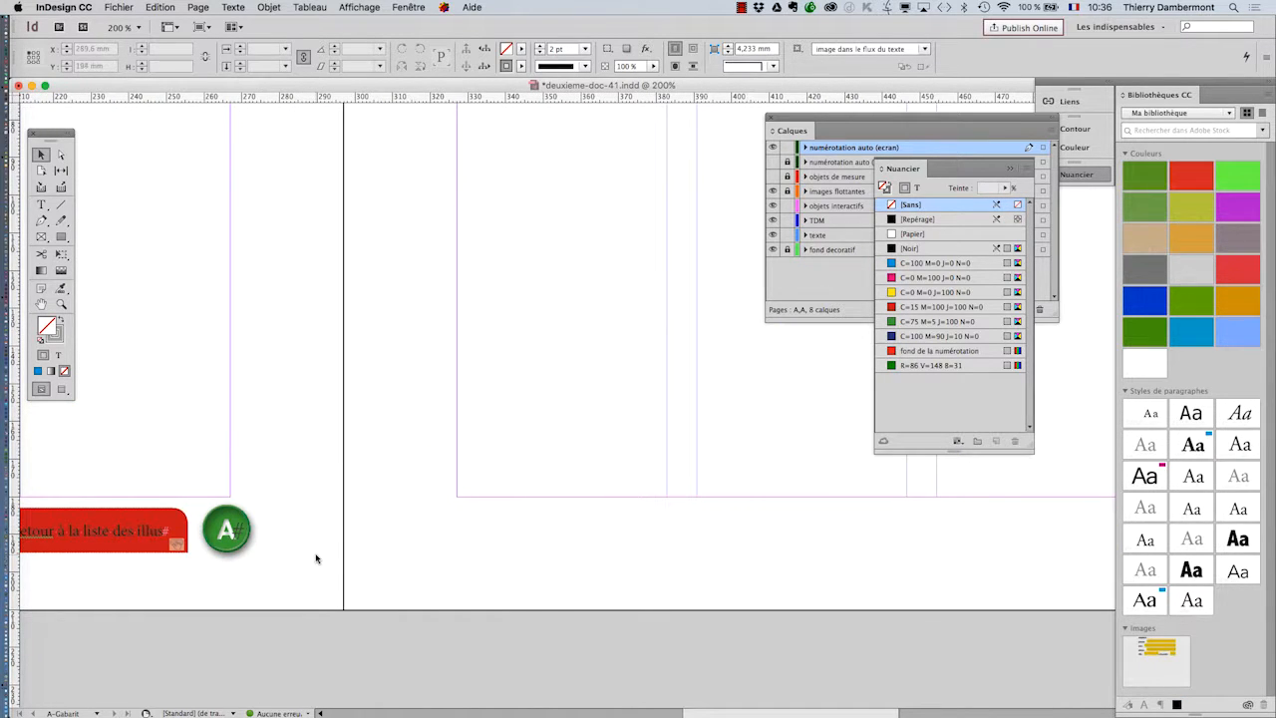
scroll(306, 560, up, 2)
key(super+v)
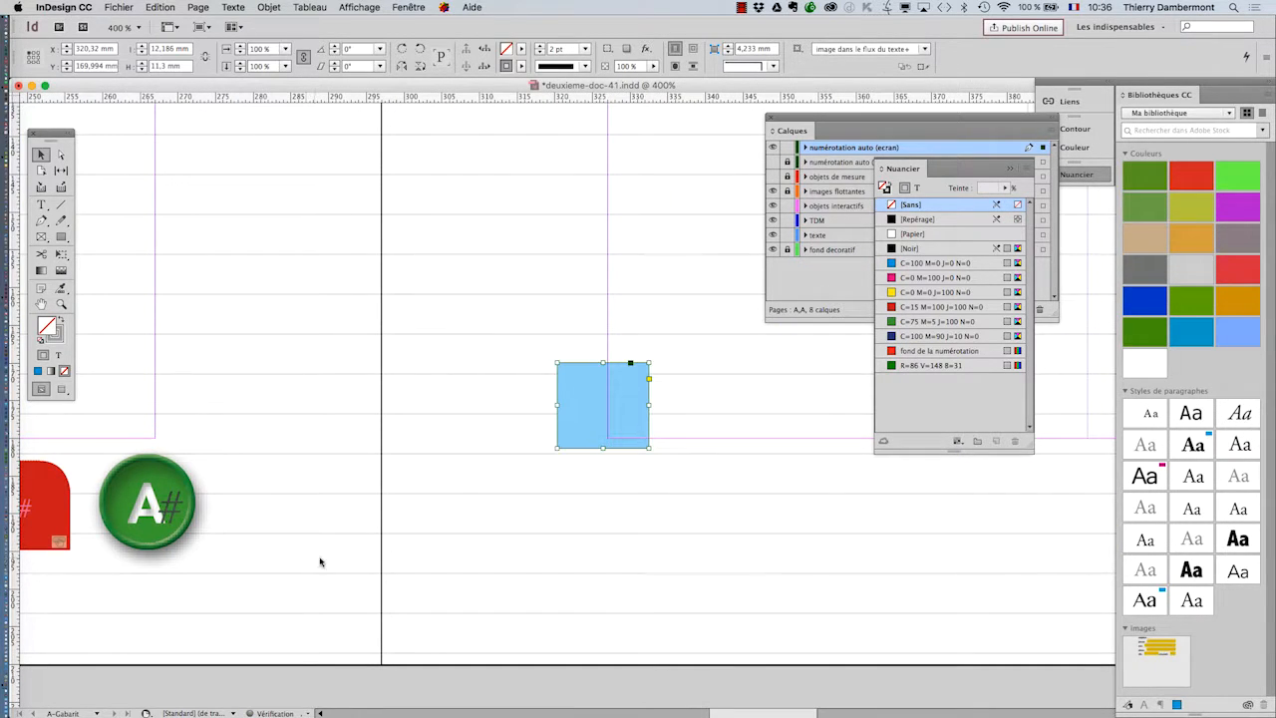
drag(576, 419, 306, 521)
drag(226, 466, 579, 448)
drag(342, 561, 518, 474)
drag(386, 499, 481, 504)
Delete the blue spacing rectangle from the left master page.
click(672, 515)
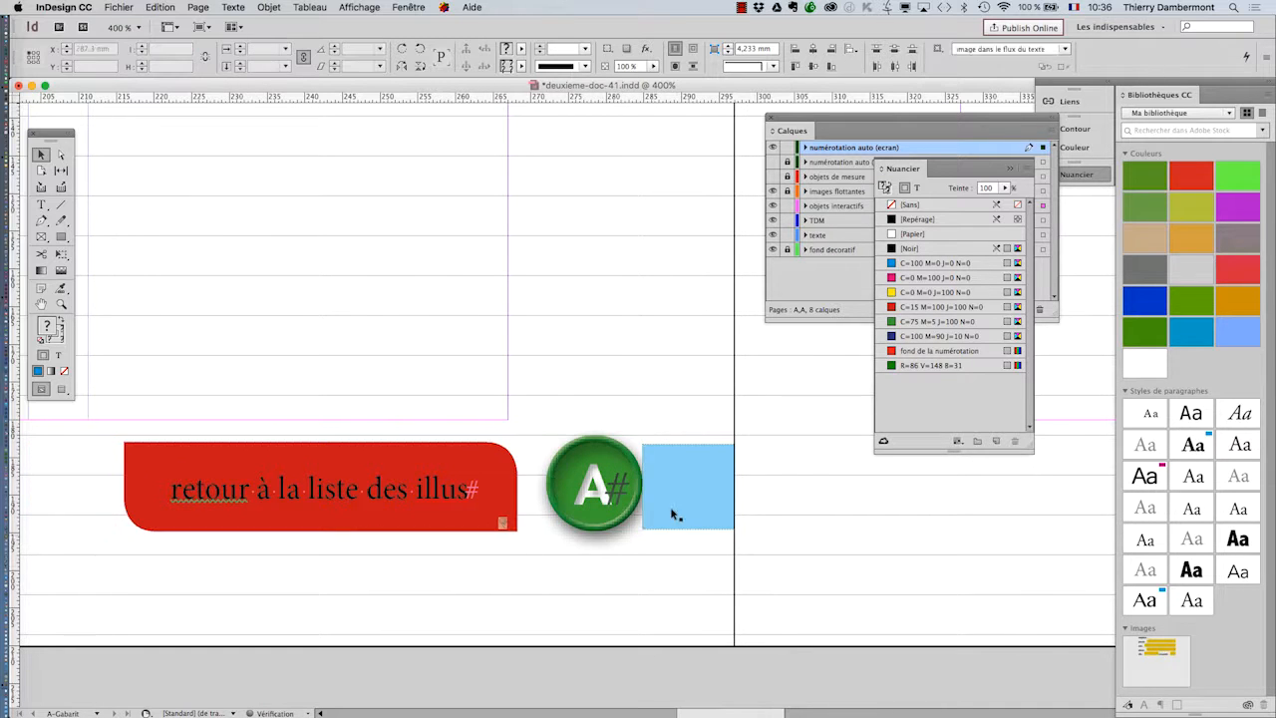
key(Delete)
scroll(674, 509, down, 5)
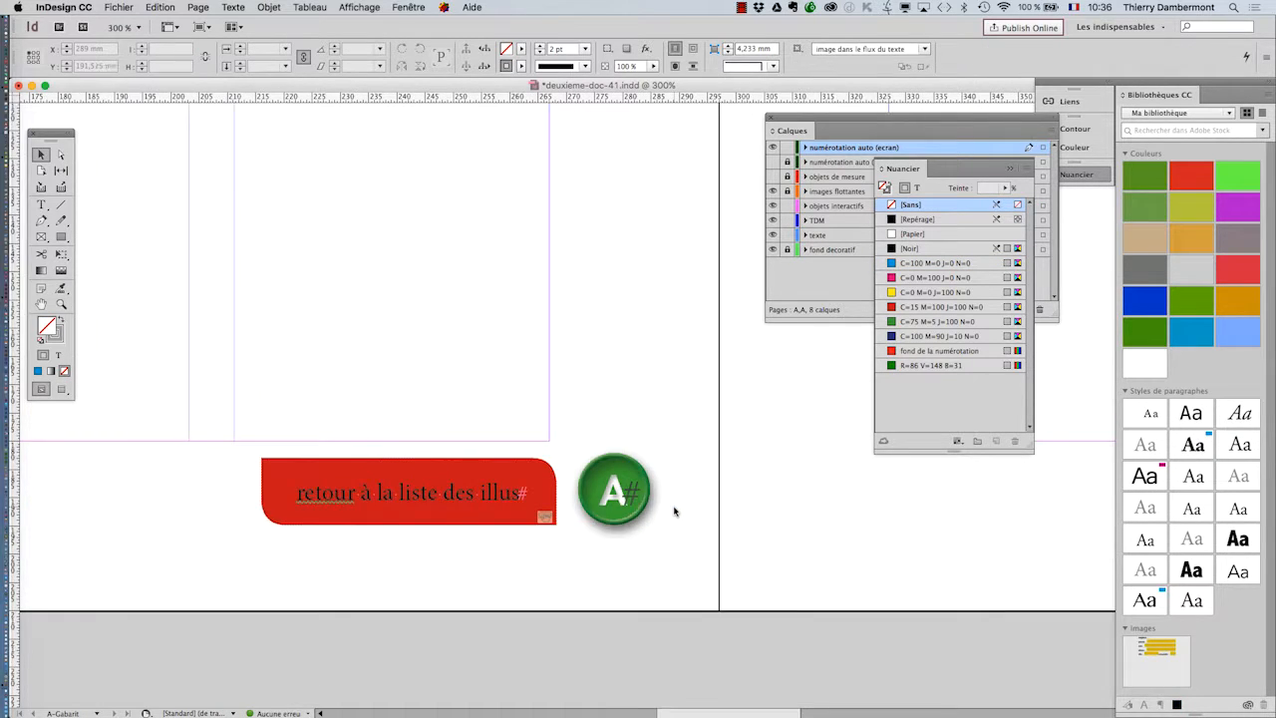
scroll(784, 491, down, 4)
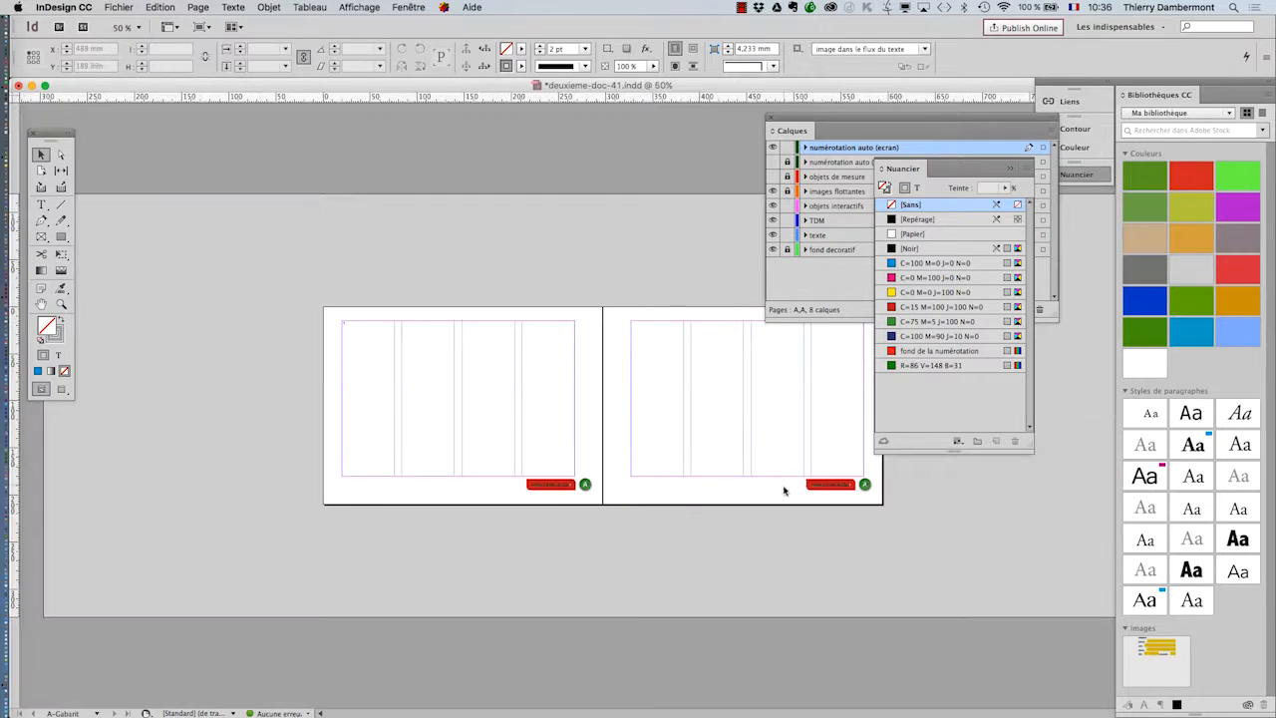
Compare print and screen versions by toggling the two numérotation auto layers and objets interactifs, ending with only impression hidden among them.
click(777, 152)
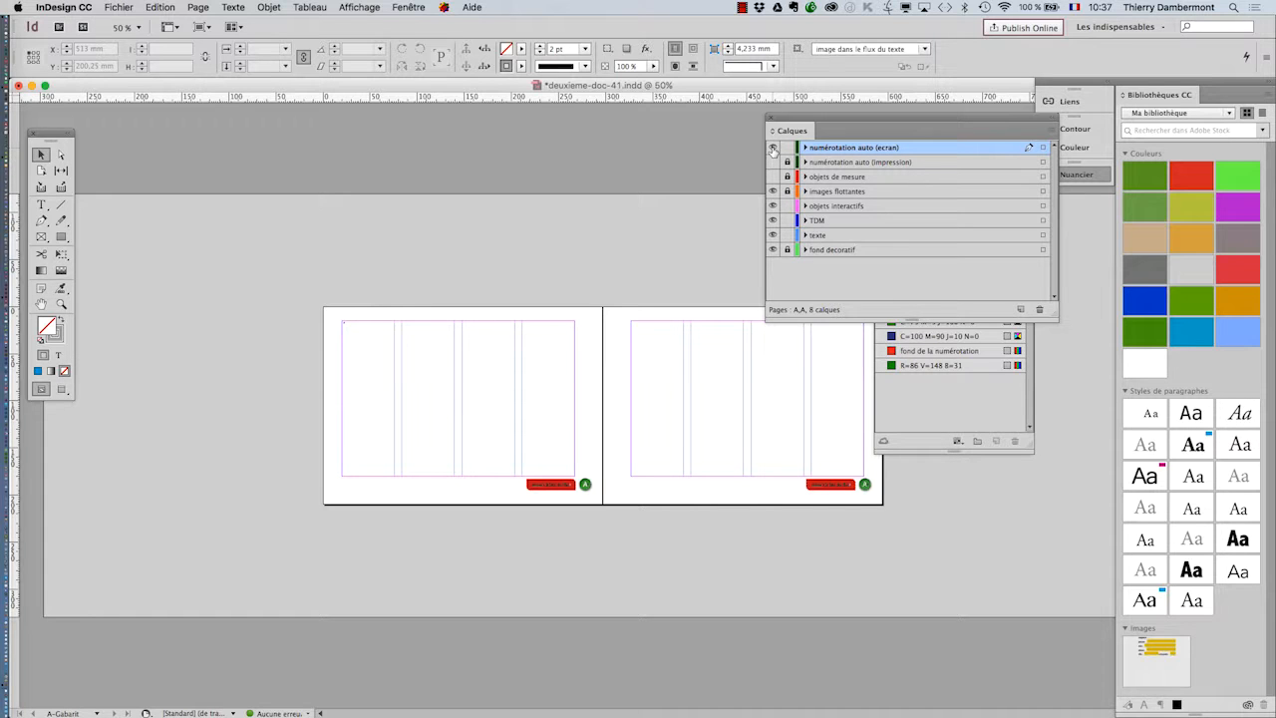
click(772, 147)
drag(773, 161, 775, 175)
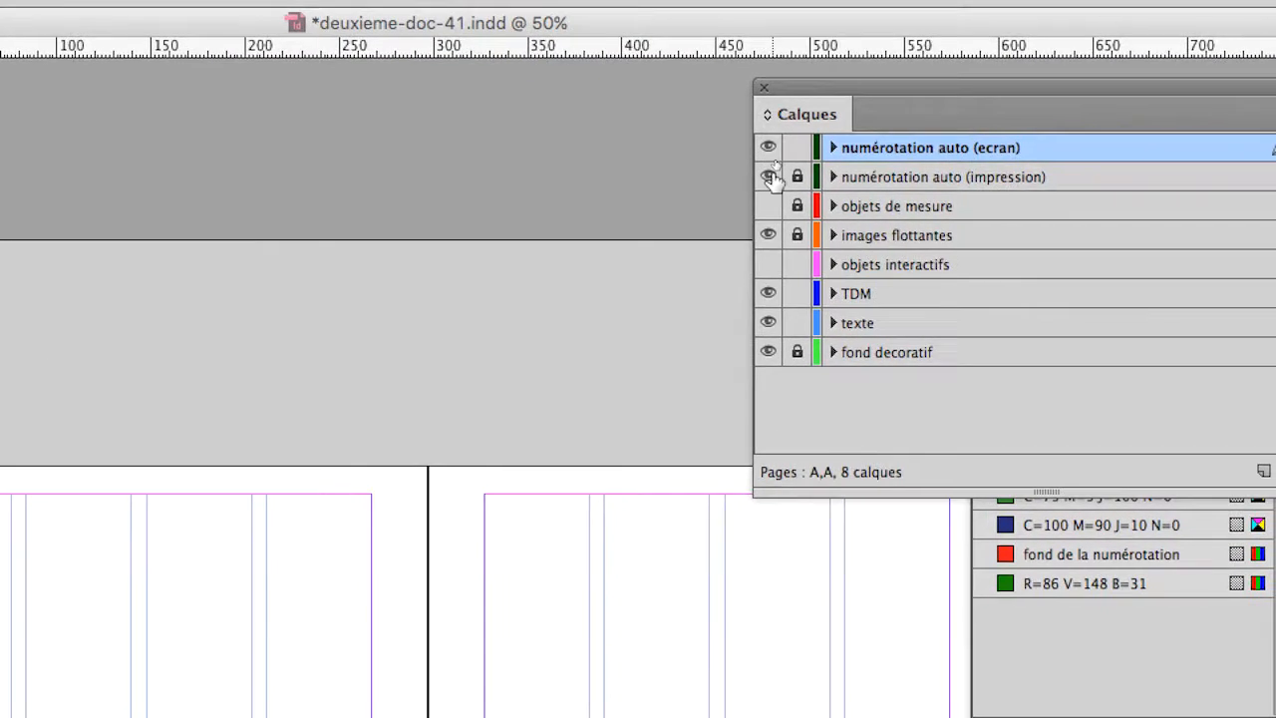
click(769, 176)
click(770, 265)
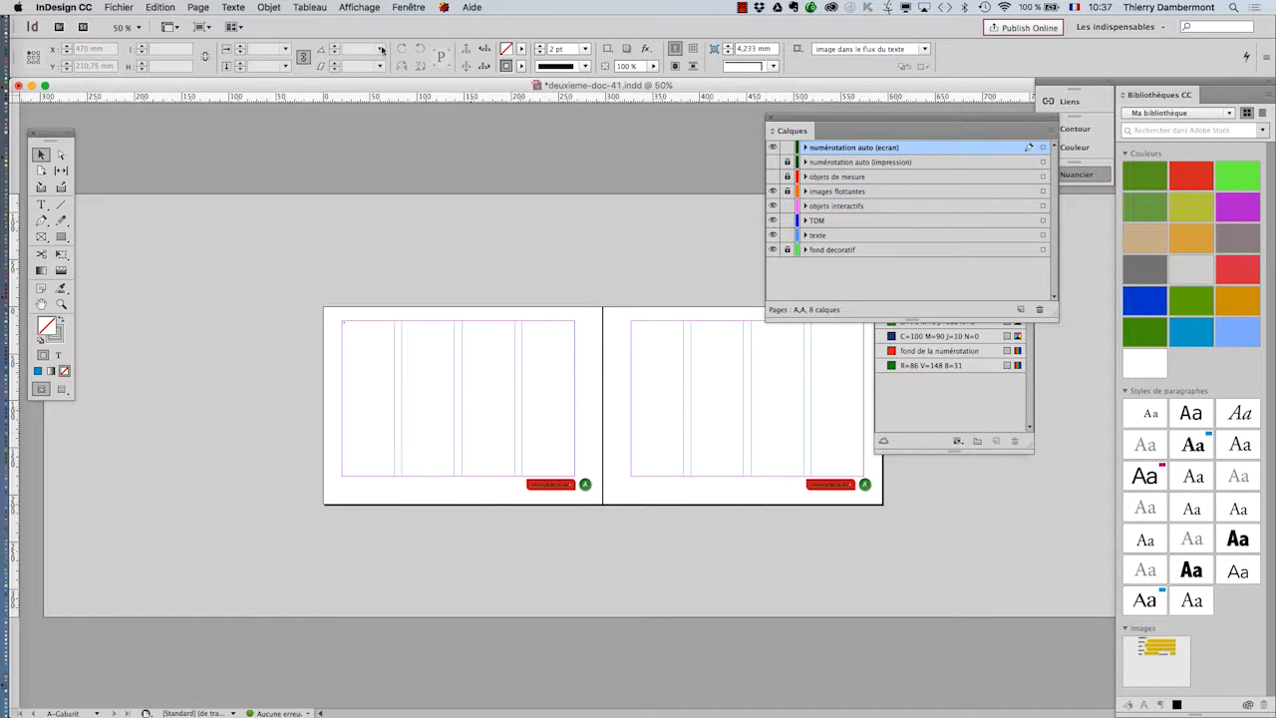
Save the document under the new name deuxieme-doc-42.indd in the ID-premier-jour folder.
click(118, 7)
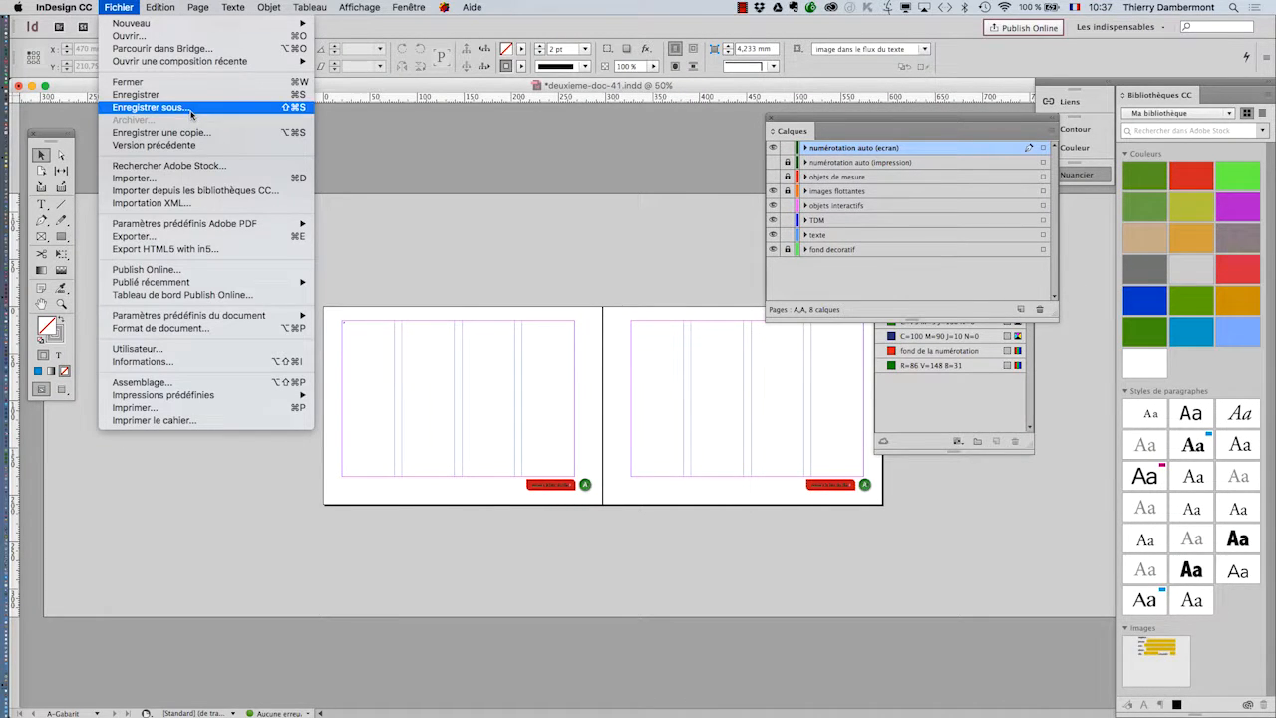
click(191, 109)
click(661, 121)
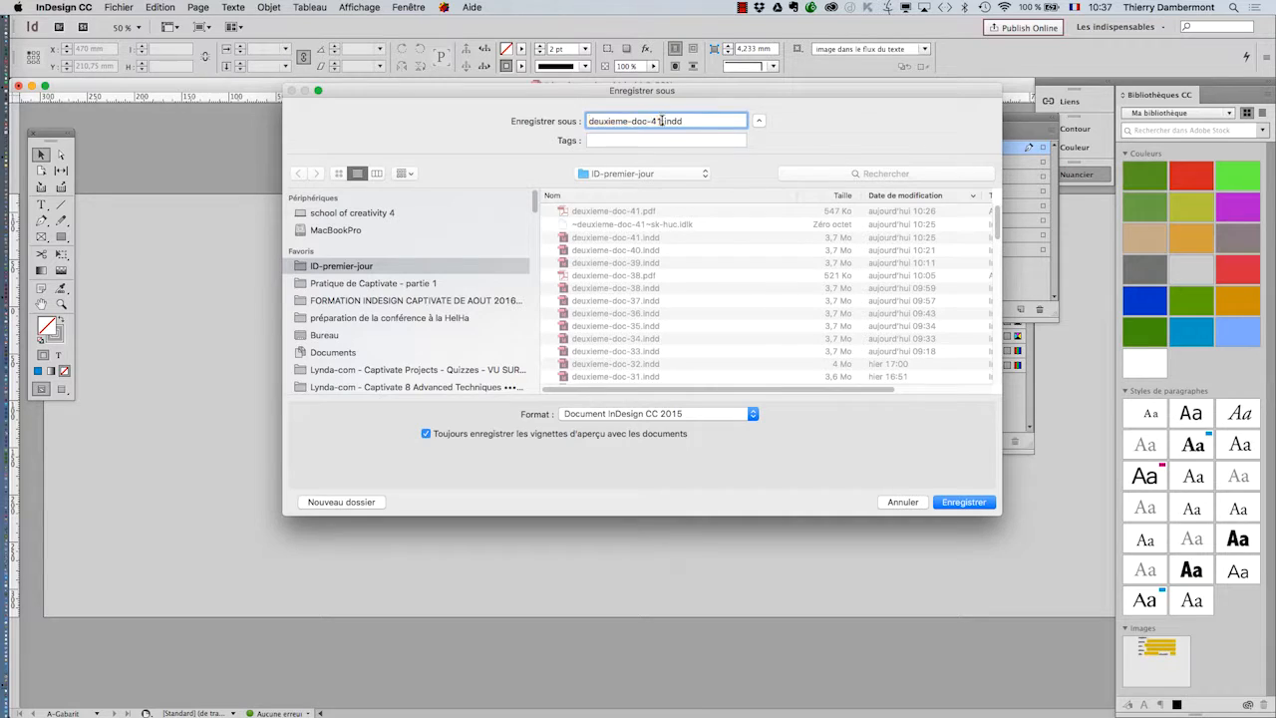
text(2)
key(Return)
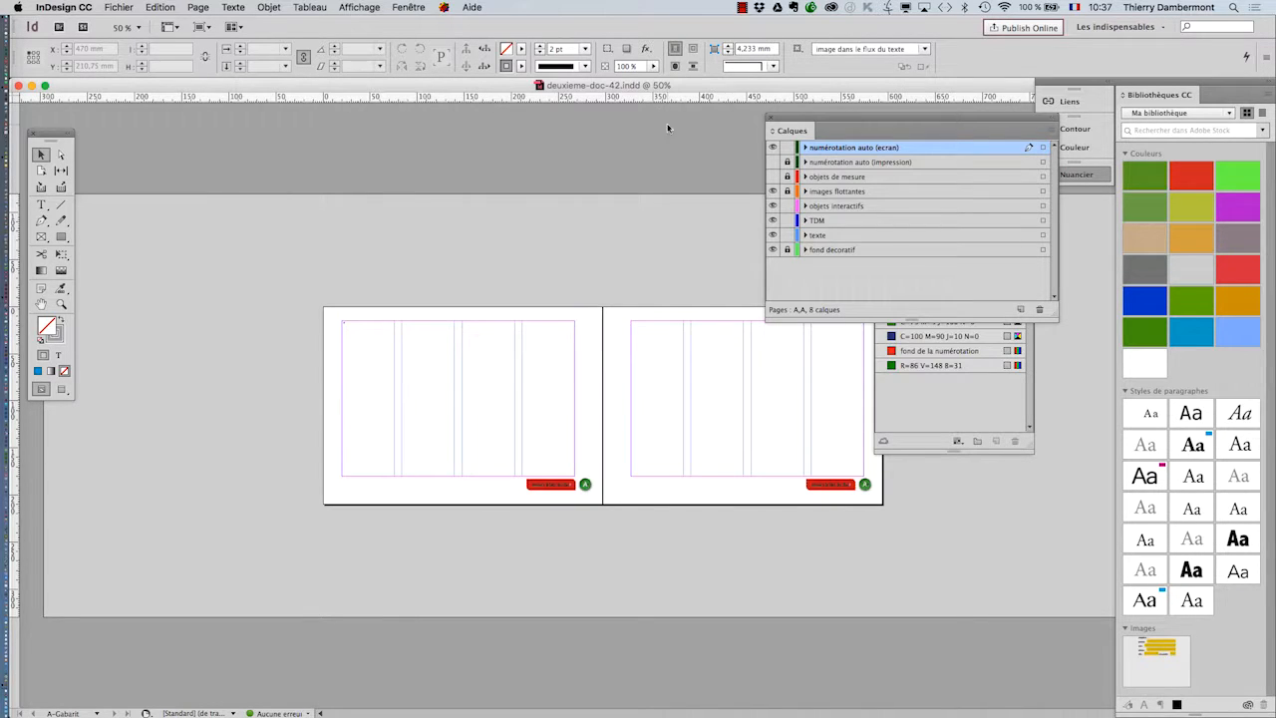
Export the document as the interactive PDF deuxieme-doc-42.pdf, with all pages output as single pages instead of spreads.
click(121, 8)
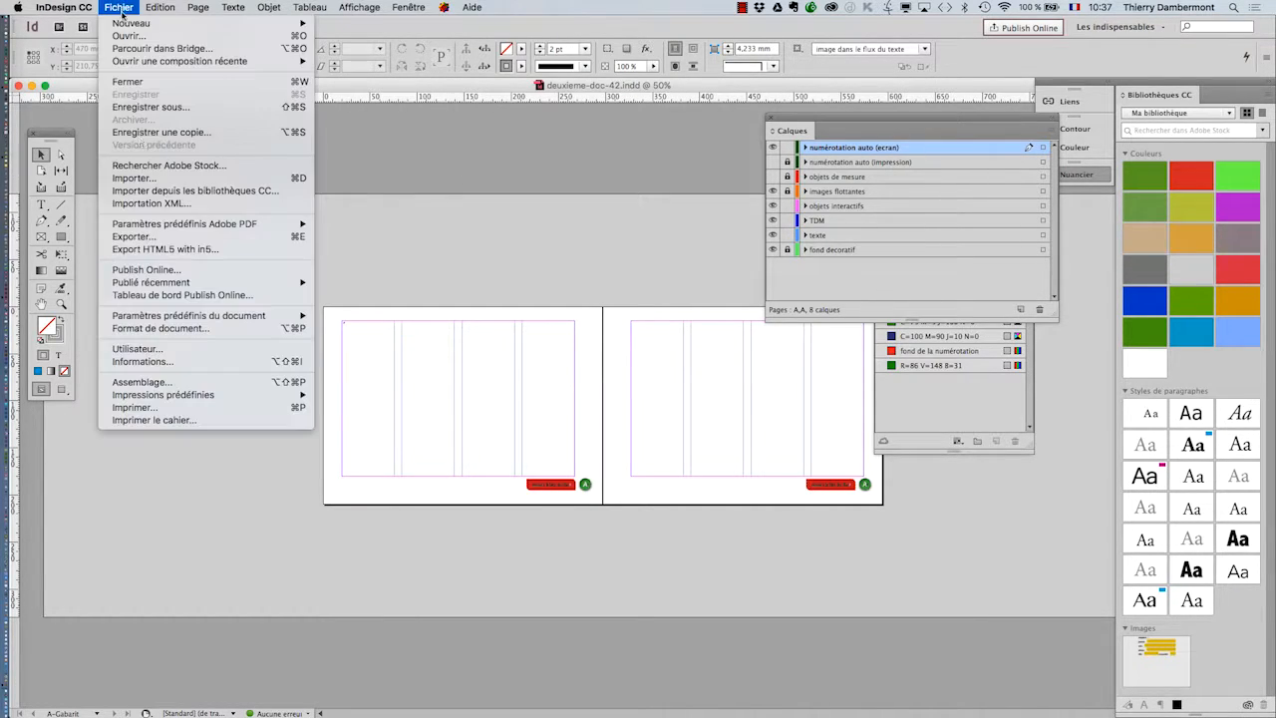
click(180, 243)
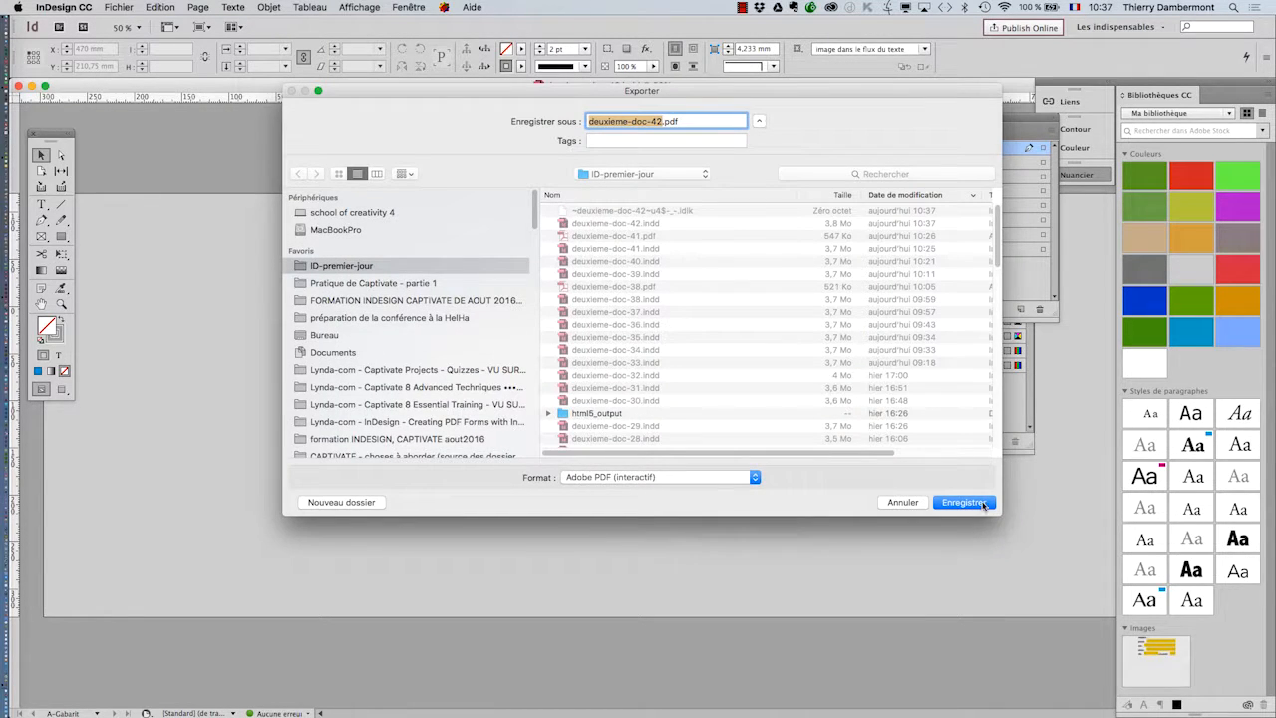
click(963, 502)
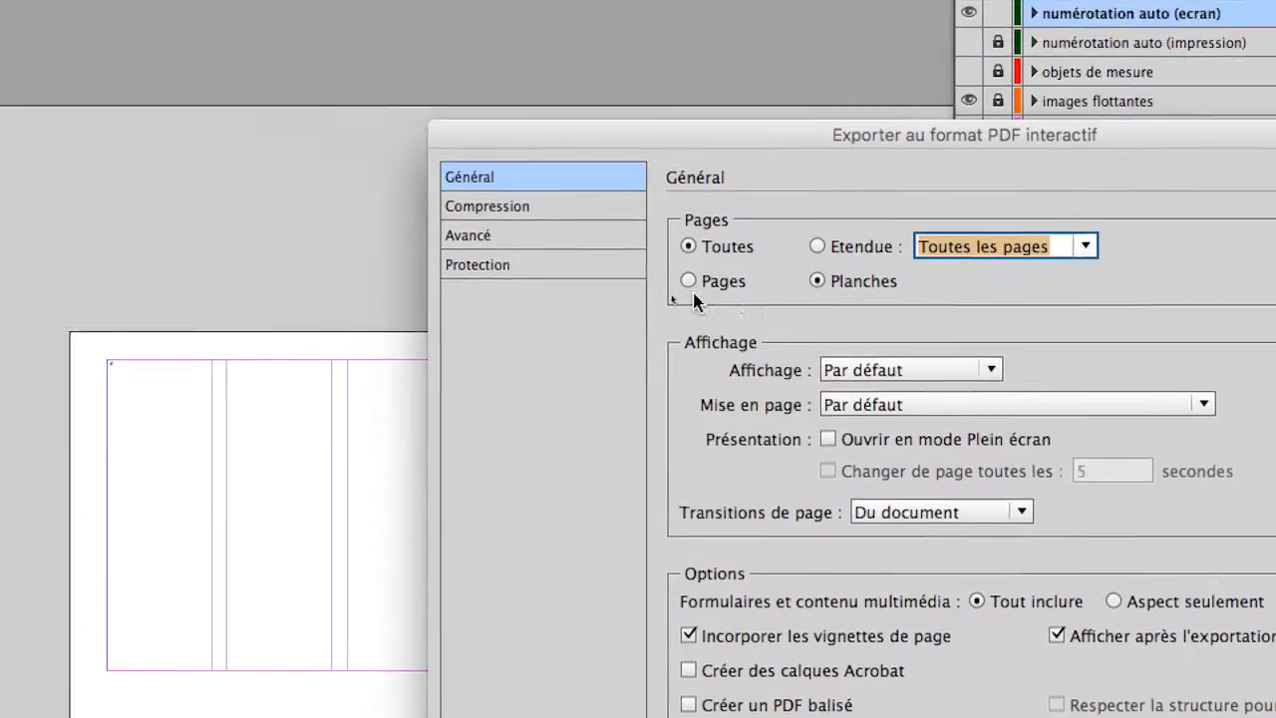
click(632, 282)
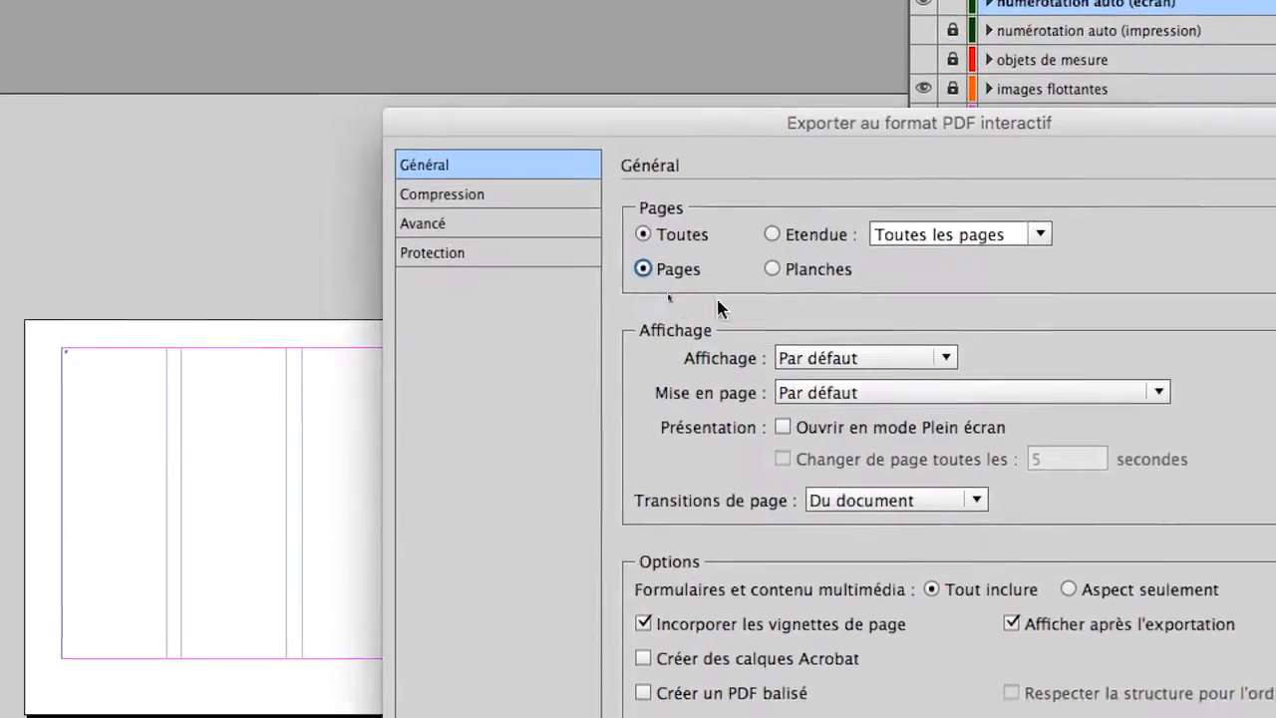
key(alt)
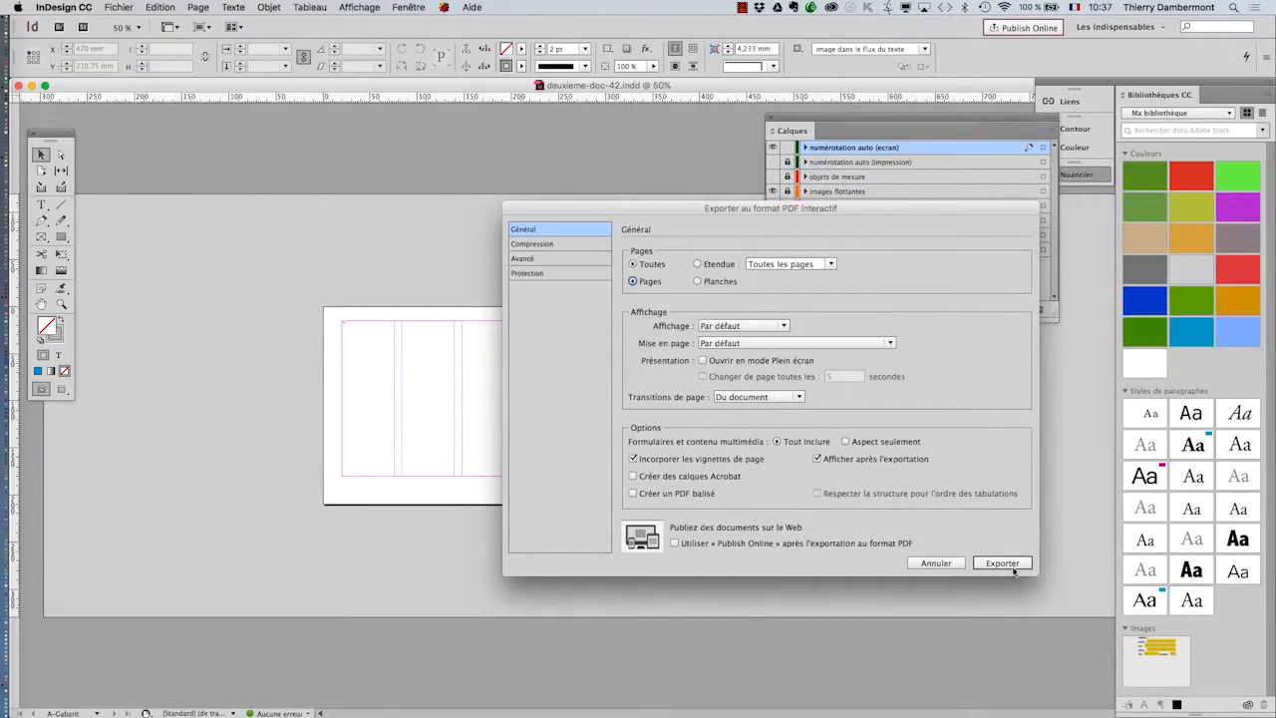
click(1003, 563)
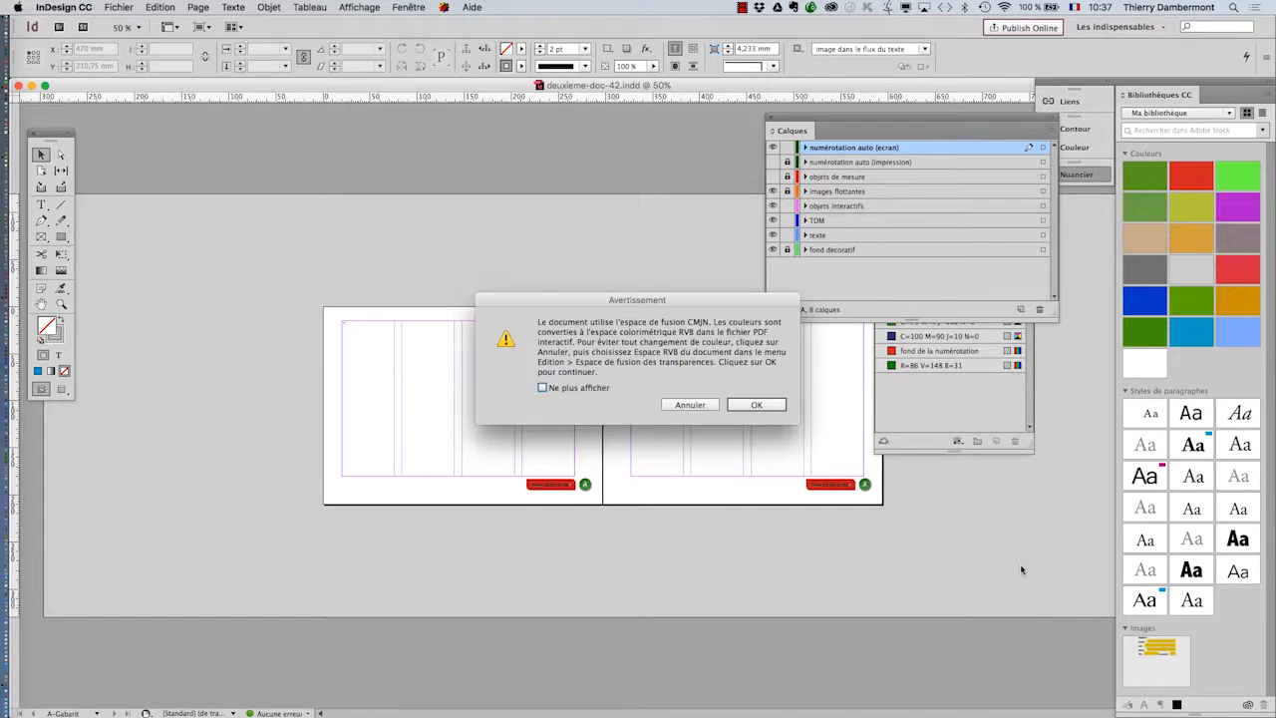
click(765, 405)
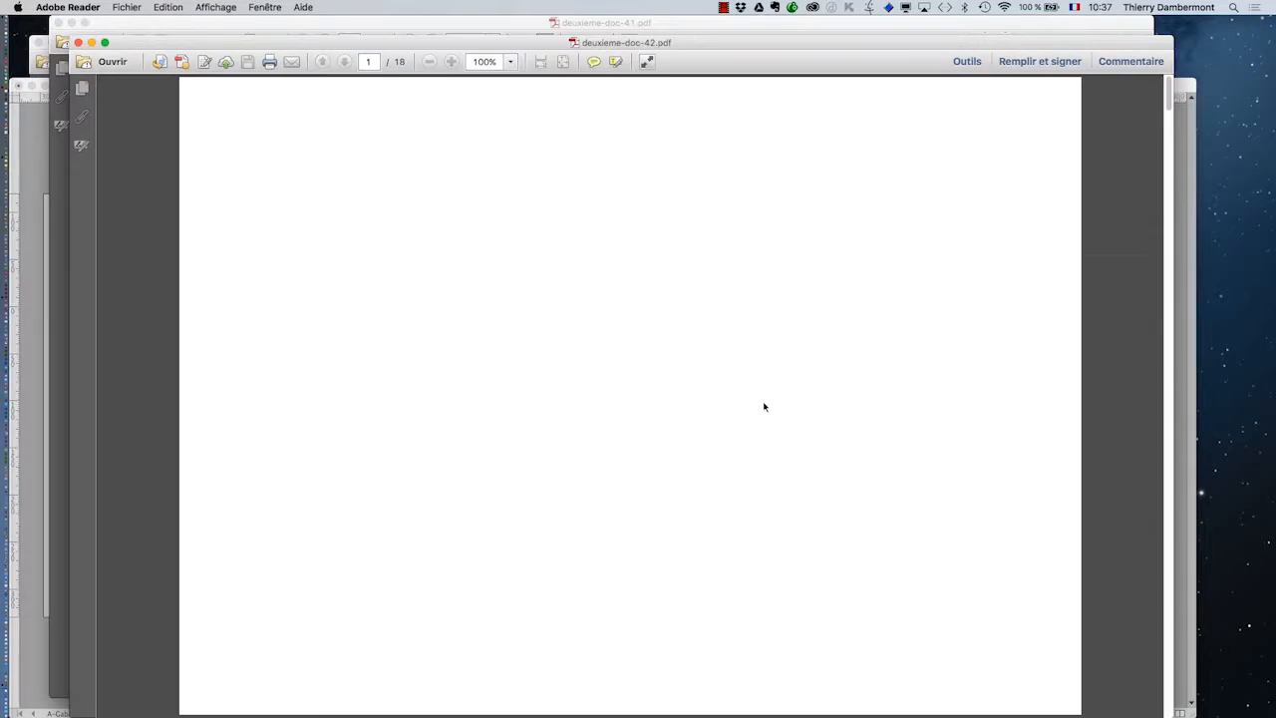
In the exported PDF, go to the illustrations list on page 3 and follow the paquebot entry's link.
click(343, 63)
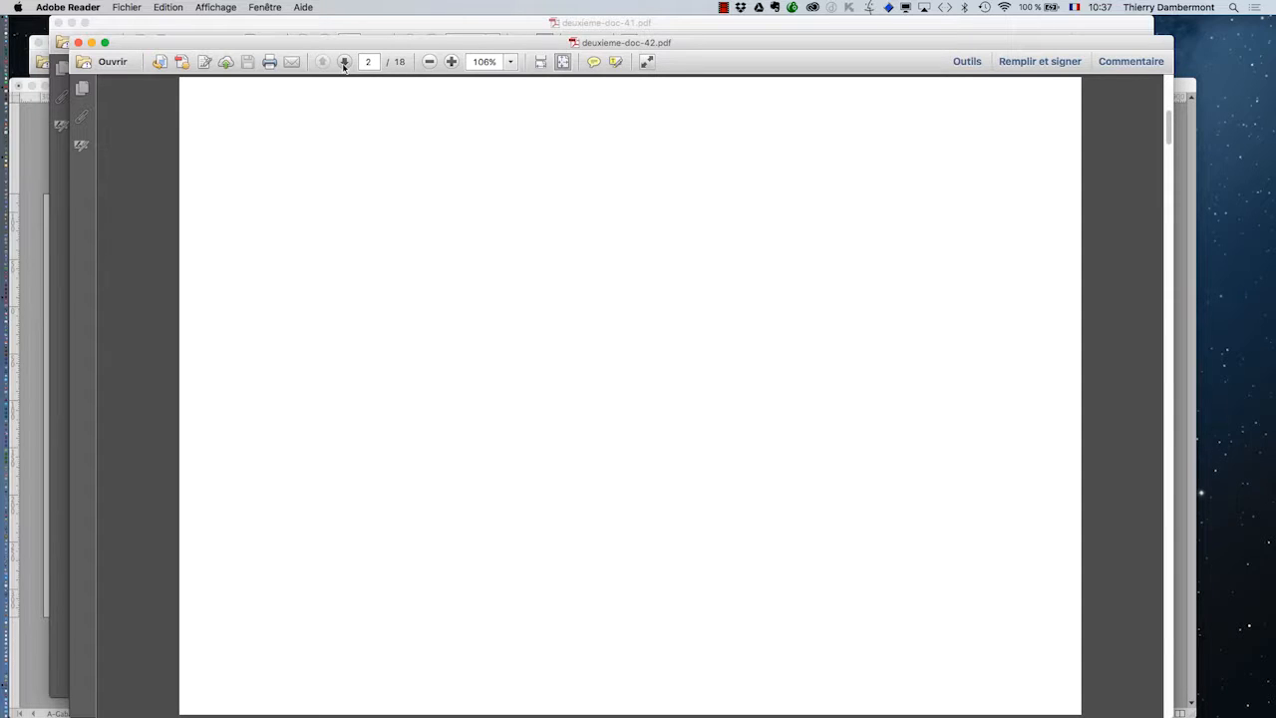
click(344, 63)
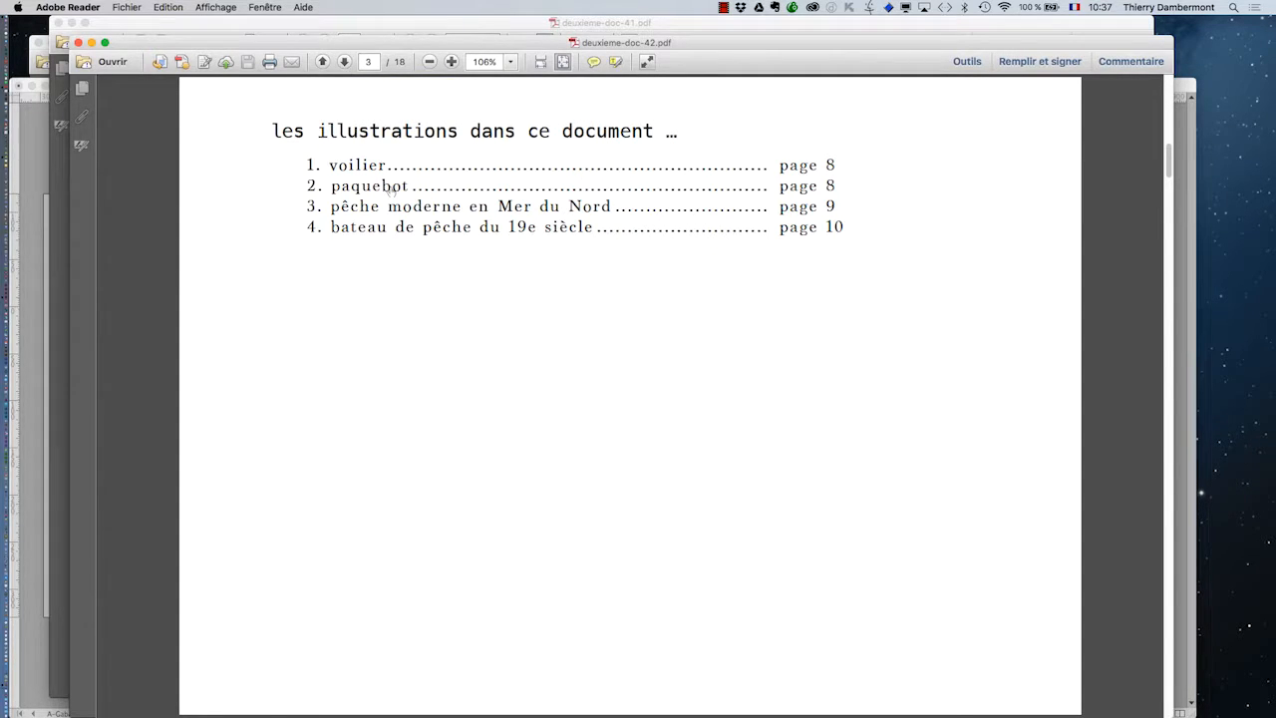
click(391, 187)
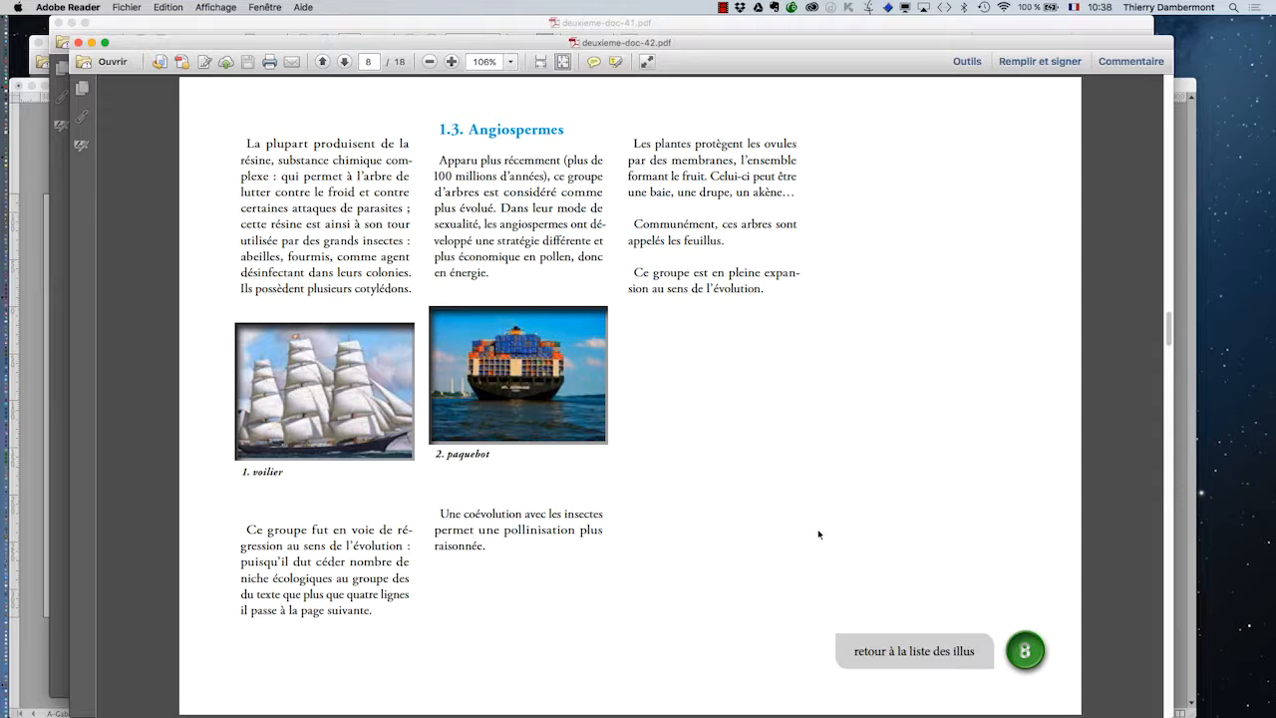
Browse the exported PDF from page 8 to page 16, checking the page number and the retour à la liste des illus button.
scroll(819, 534, down, 1)
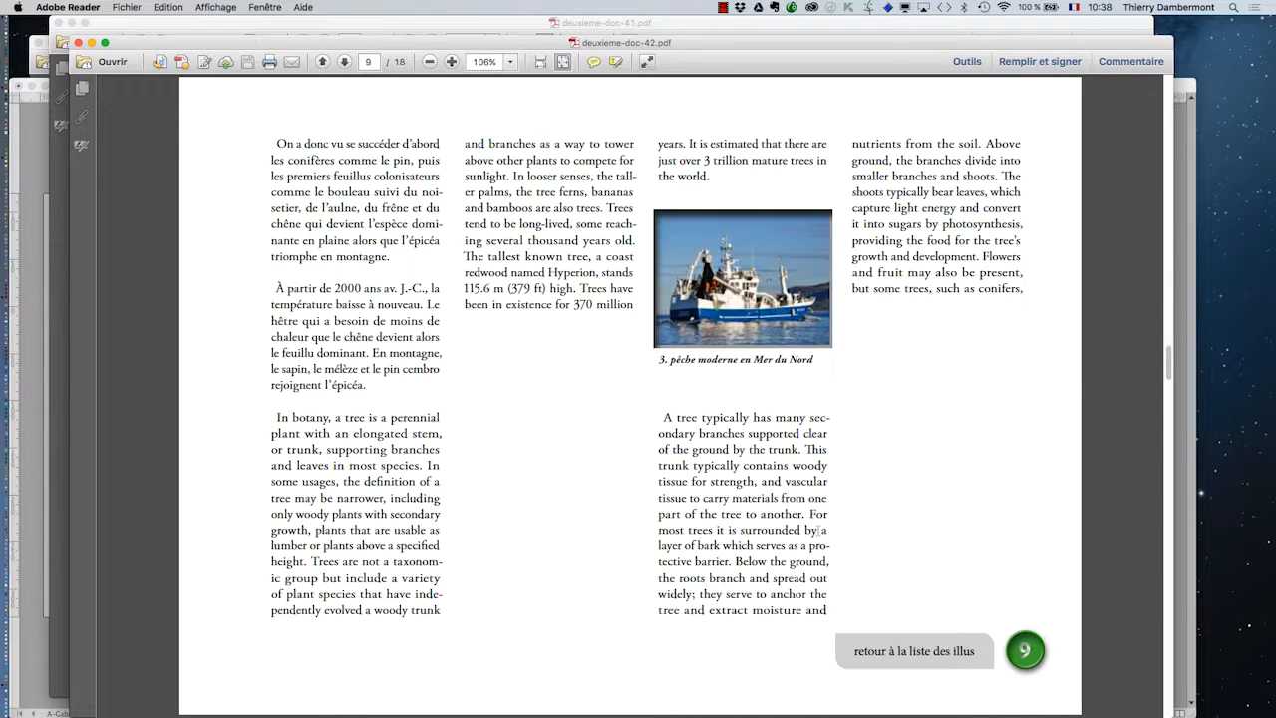
scroll(818, 532, down, 4)
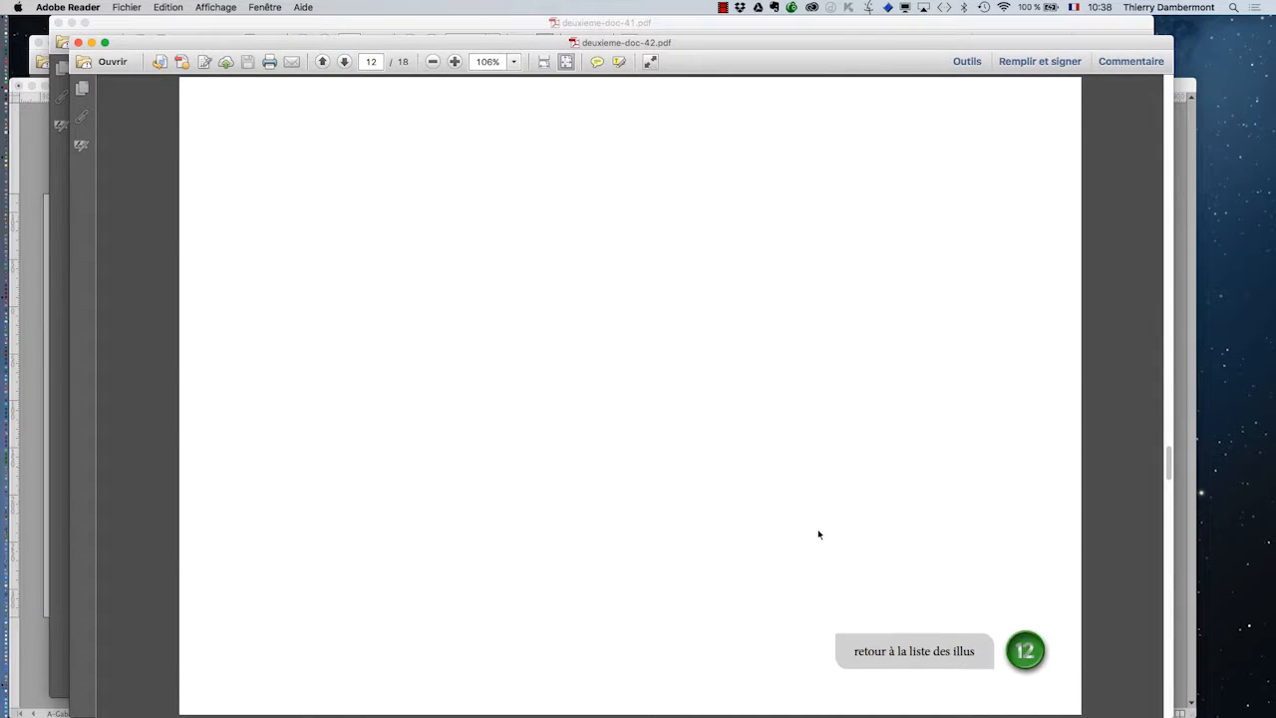
scroll(819, 535, up, 1)
scroll(818, 535, up, 3)
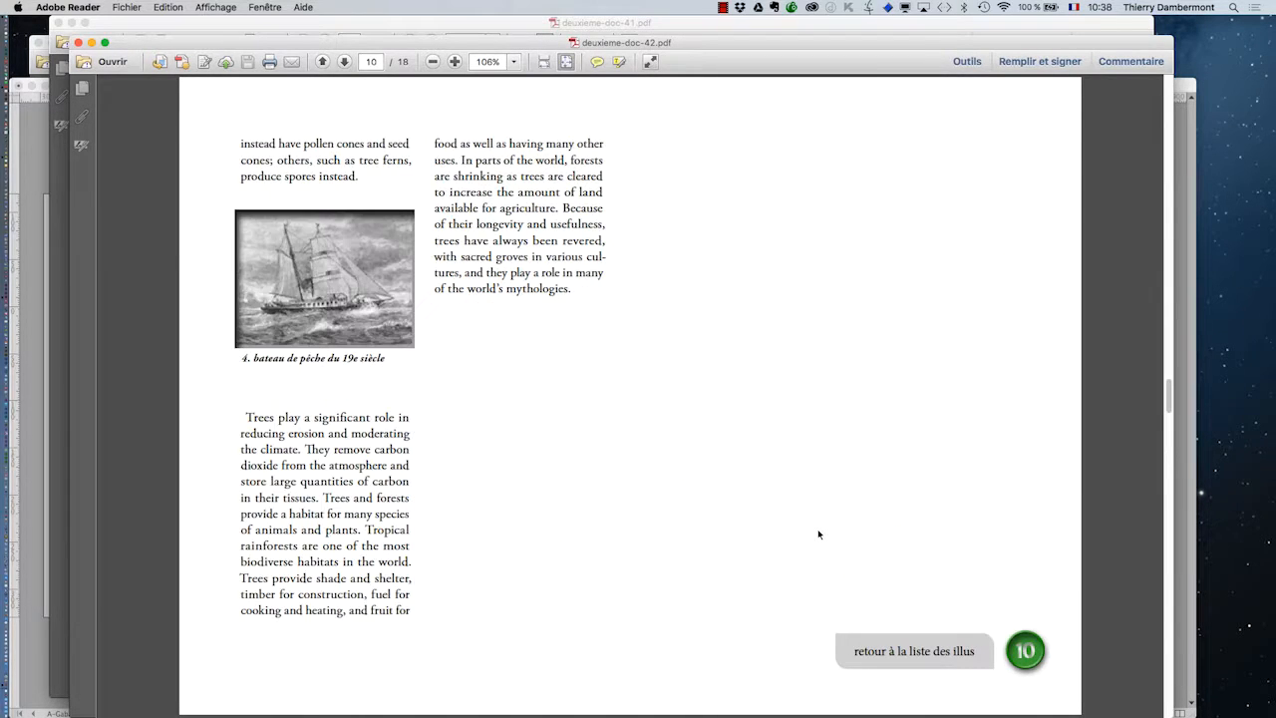
scroll(818, 532, up, 1)
scroll(819, 533, down, 3)
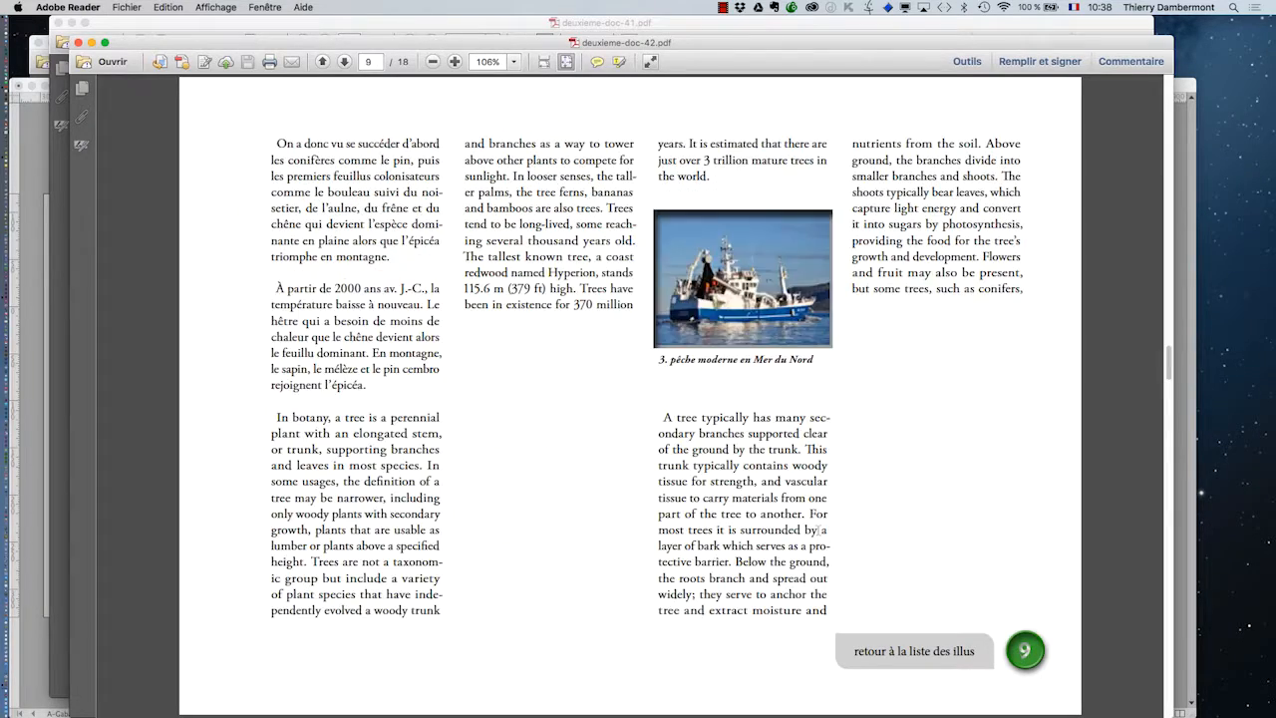
scroll(819, 535, down, 4)
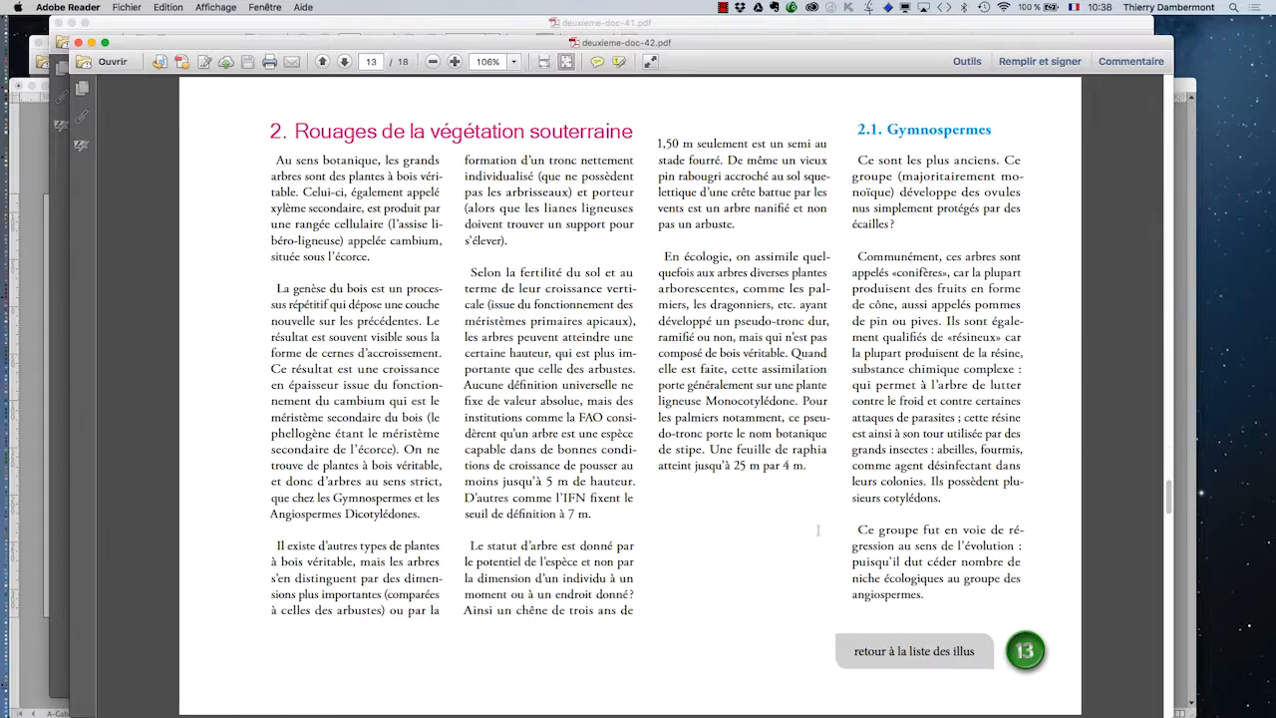
scroll(818, 534, down, 1)
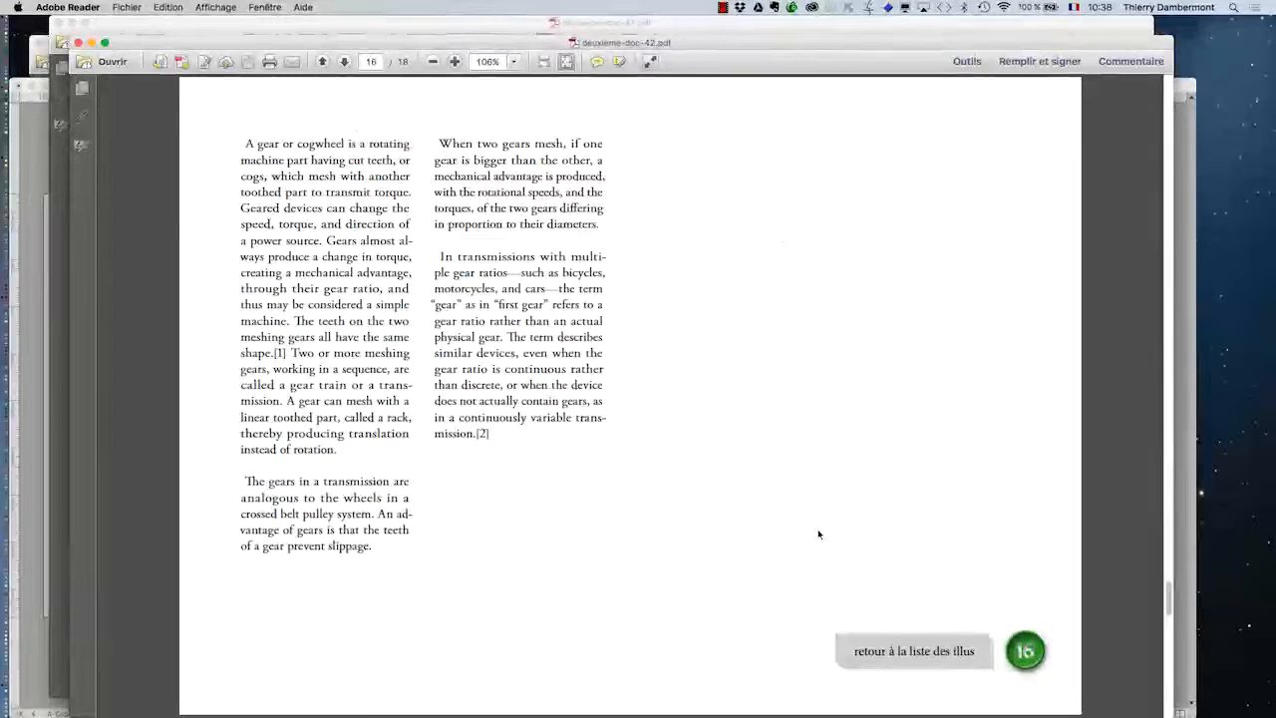
Switch back to InDesign, create a three-sided 35,278 mm polygon low on the right master page and fill it with R=137 V=122 B=129.
key(super+Tab)
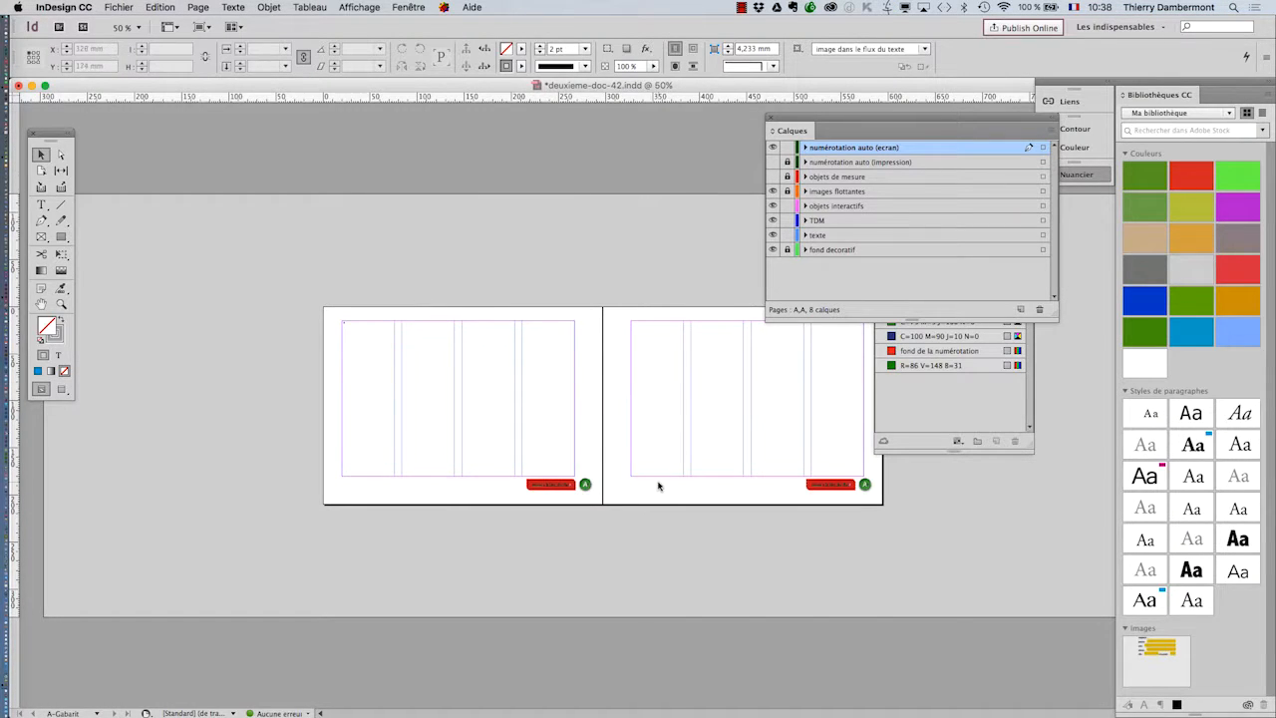
key(super+1)
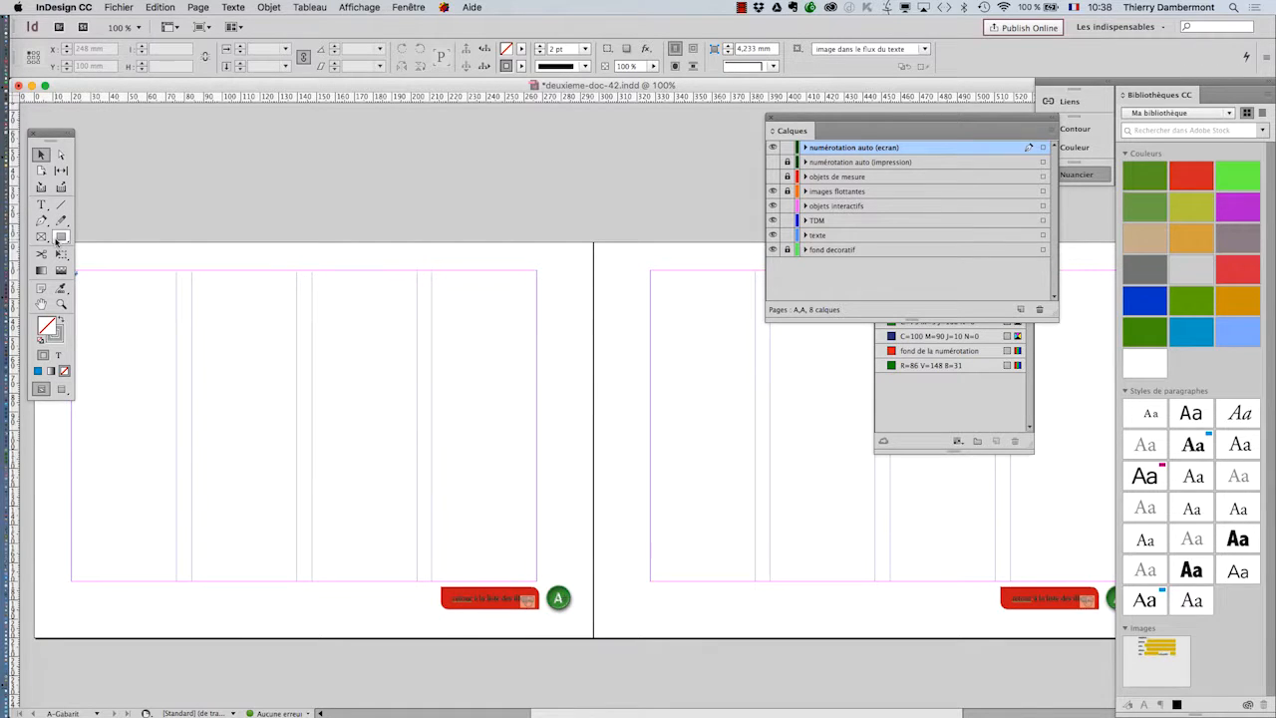
drag(59, 242, 101, 264)
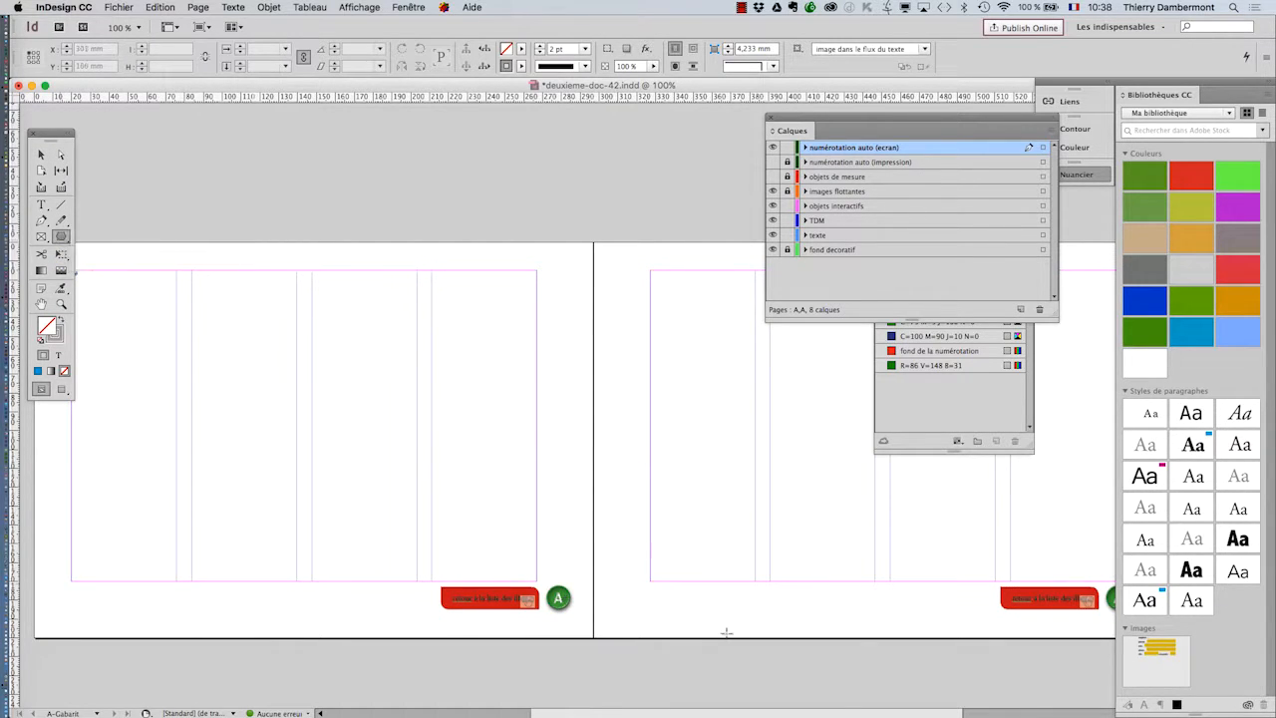
click(806, 609)
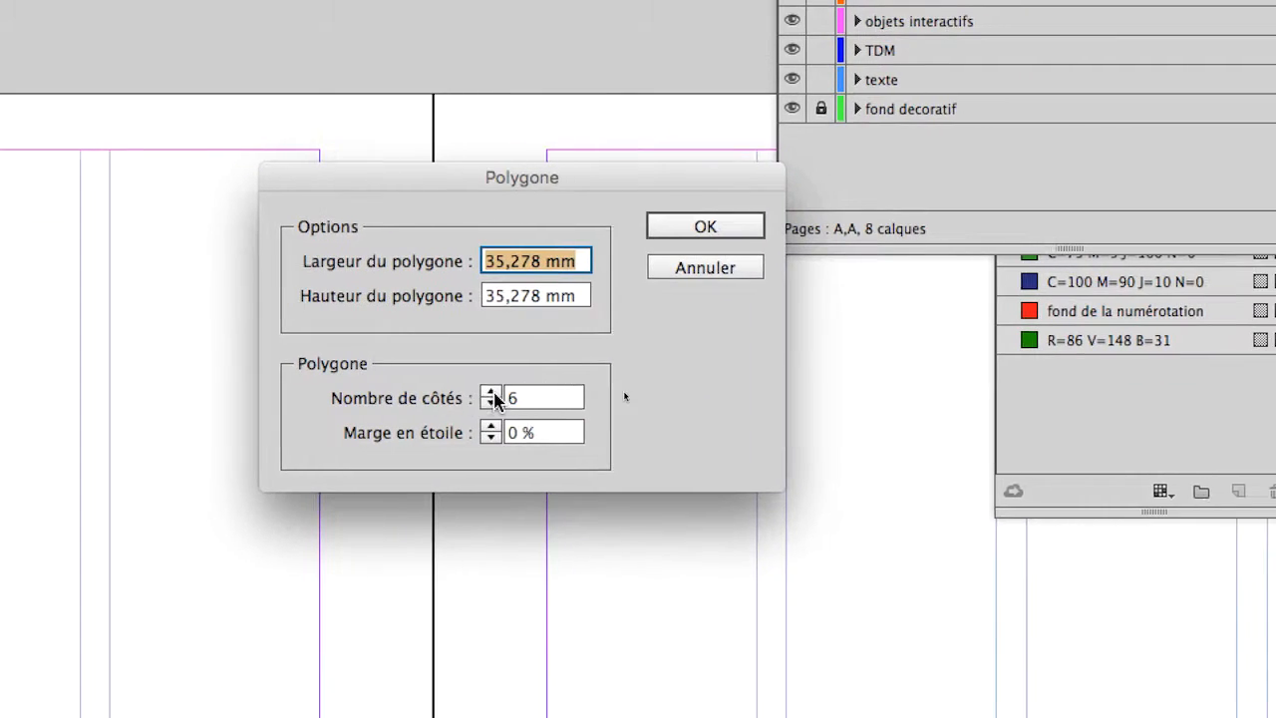
click(1244, 605)
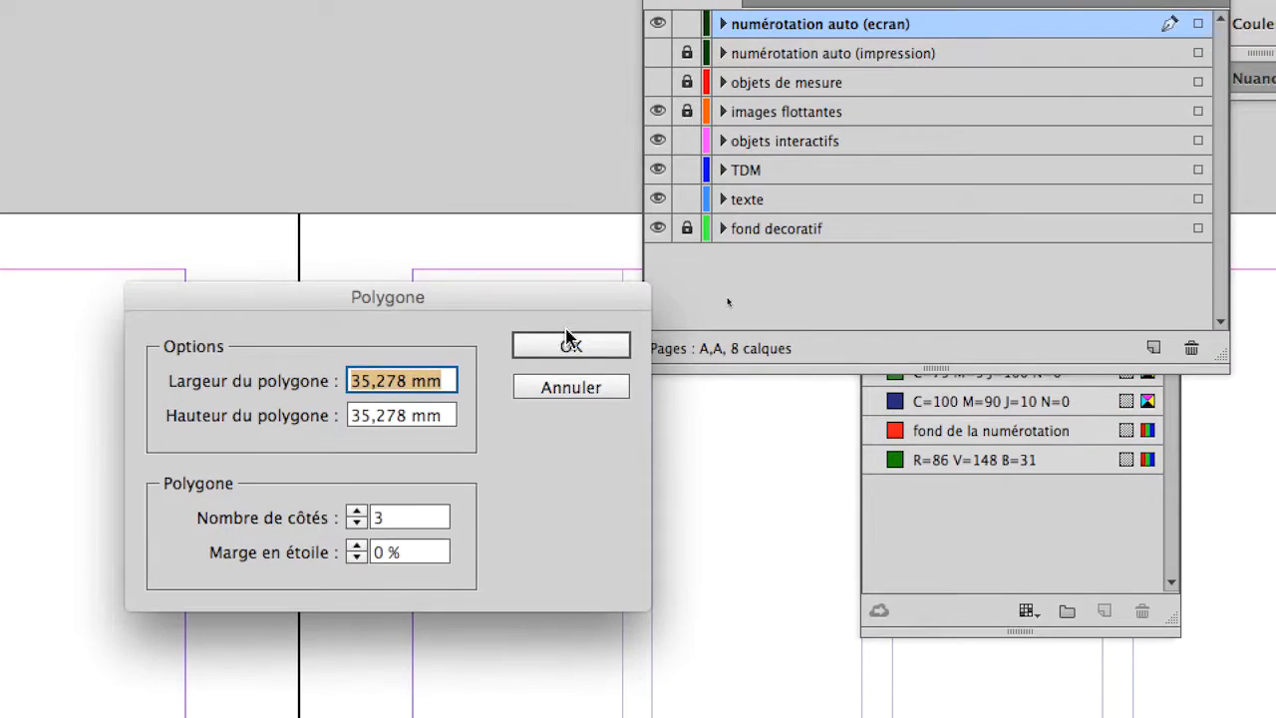
click(703, 218)
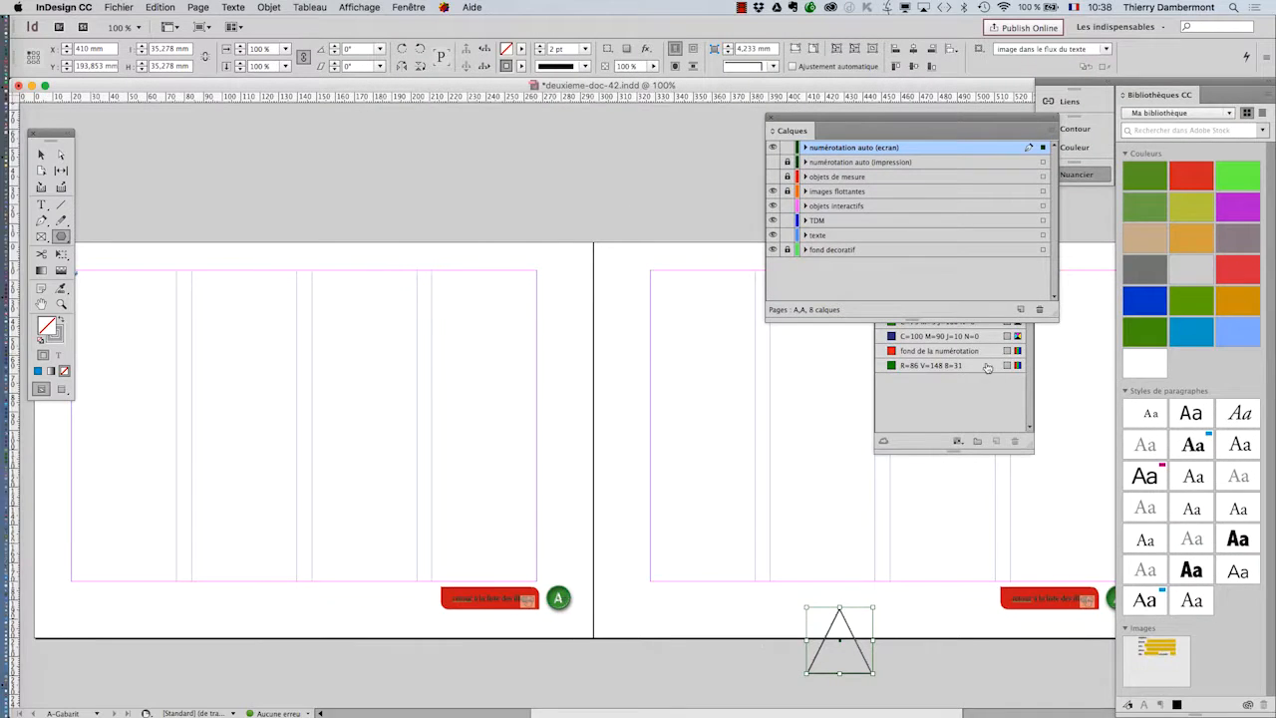
click(1237, 239)
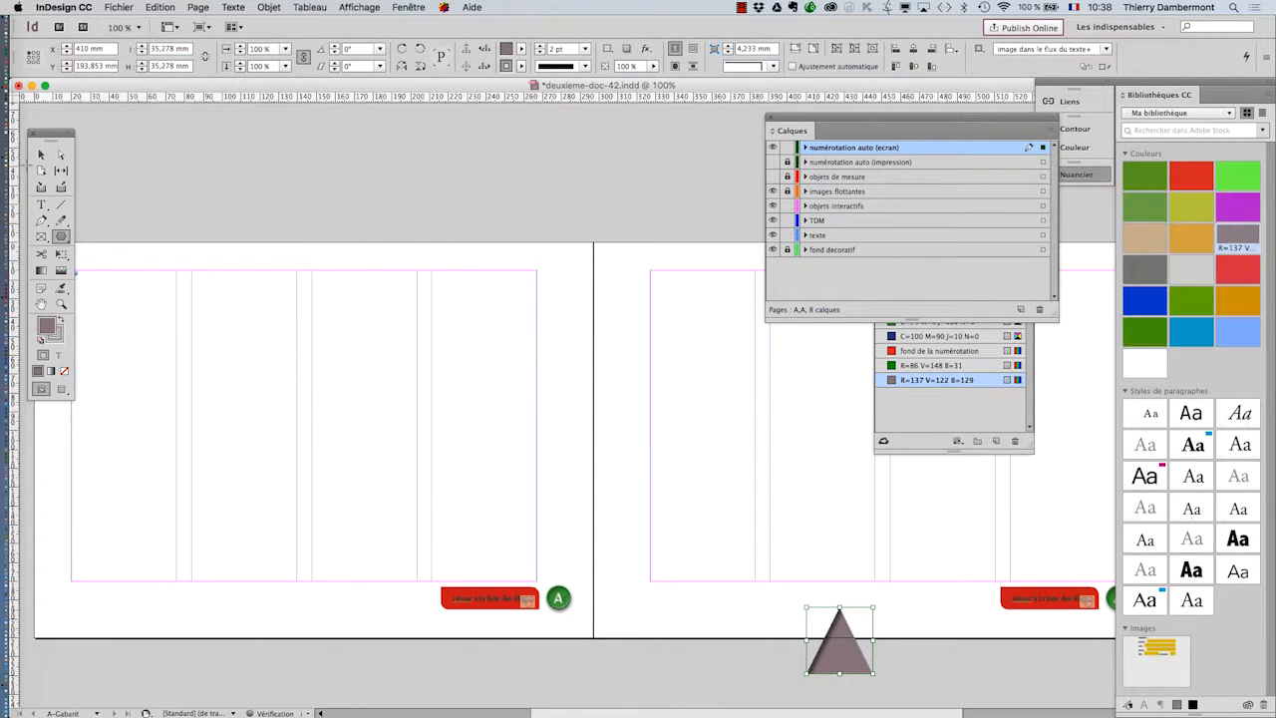
Rotate the triangle to -90° so it points right, scale it to about 16,573 mm and place it in the right master page's bottom margin.
click(41, 153)
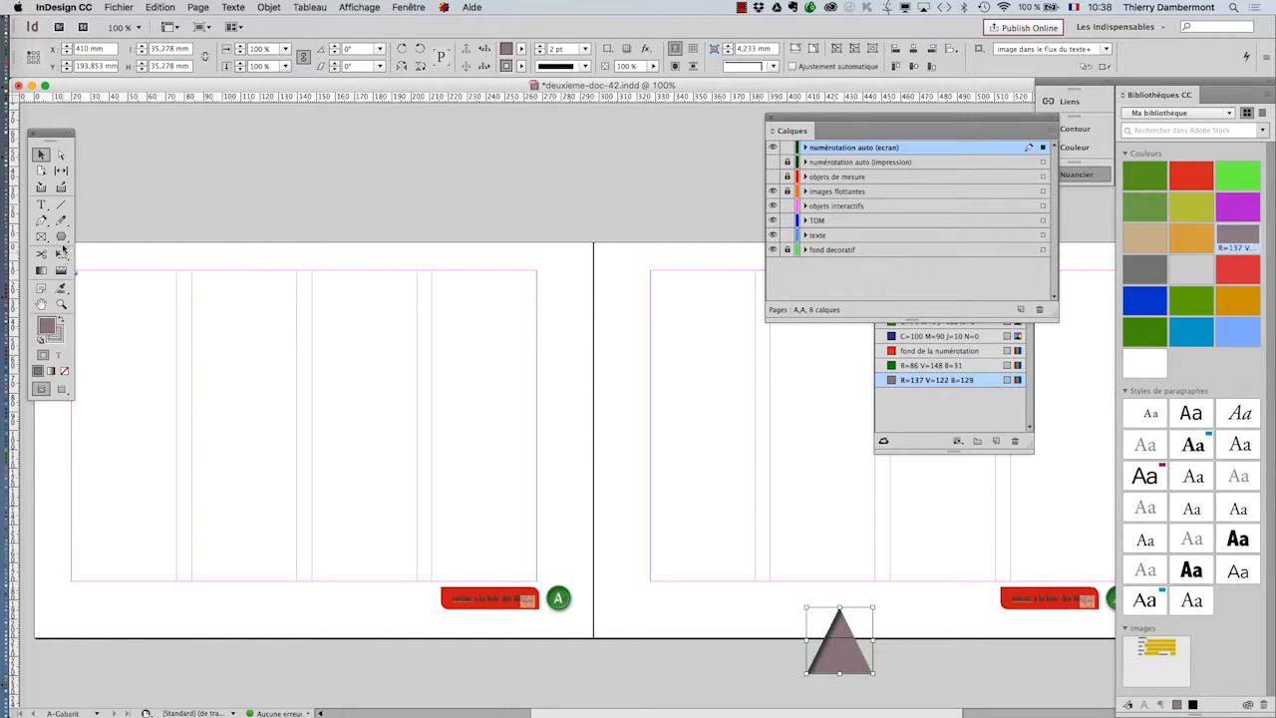
click(61, 253)
drag(891, 603, 905, 671)
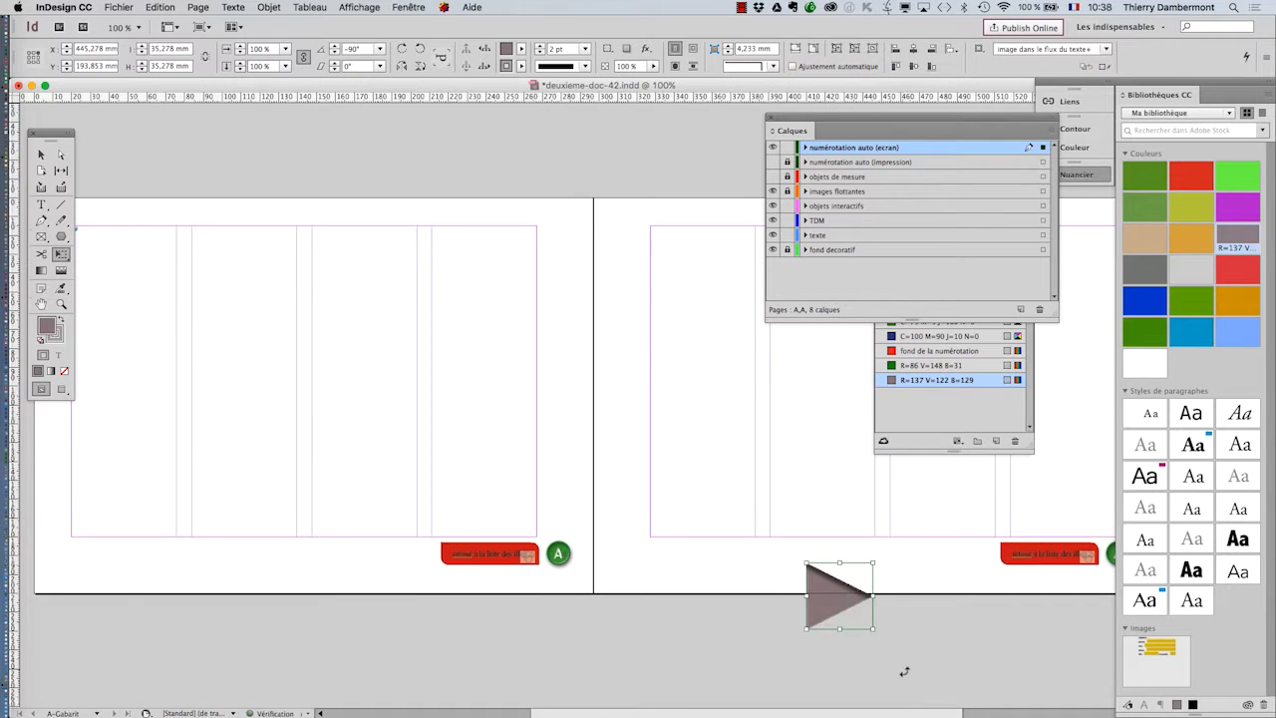
drag(874, 630, 912, 560)
scroll(910, 558, up, 4)
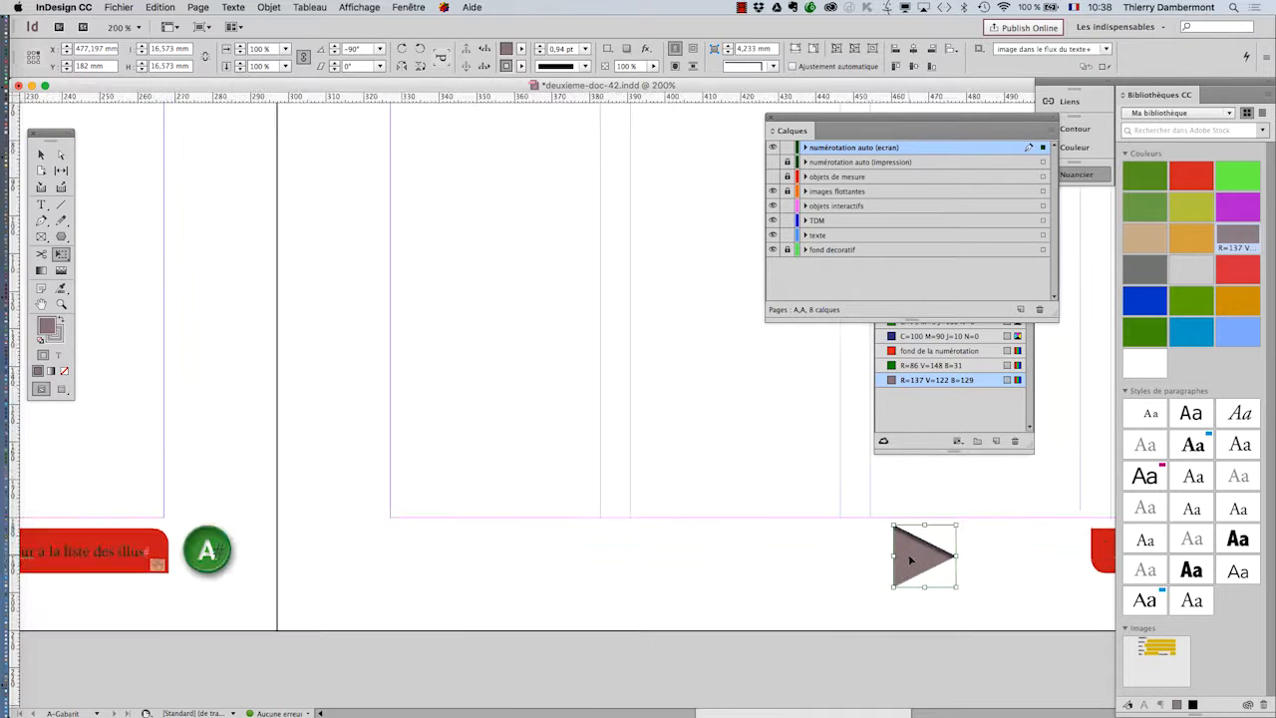
drag(910, 561, 784, 559)
key(super+z)
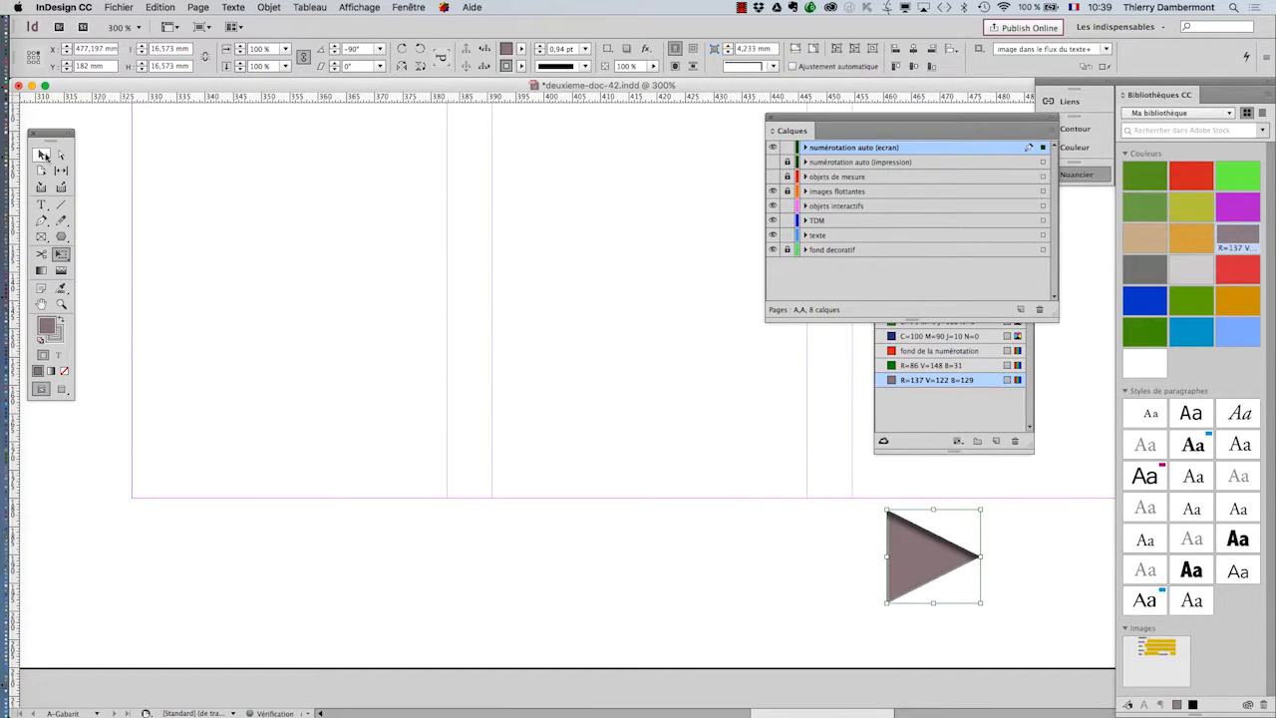
Try to make the left-pointing arrow by duplicating the triangle and rotating the copy to 90°.
click(41, 154)
drag(892, 564, 672, 362)
click(61, 254)
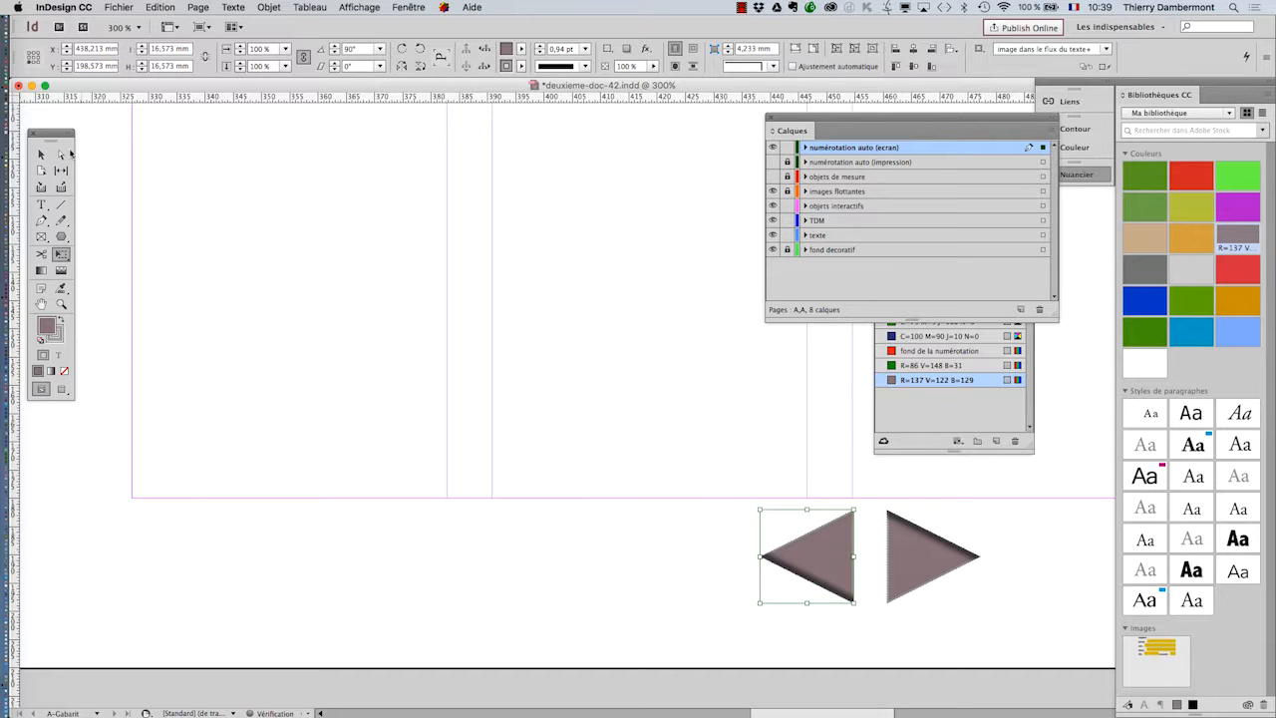
click(41, 155)
click(689, 670)
scroll(926, 649, right, 5)
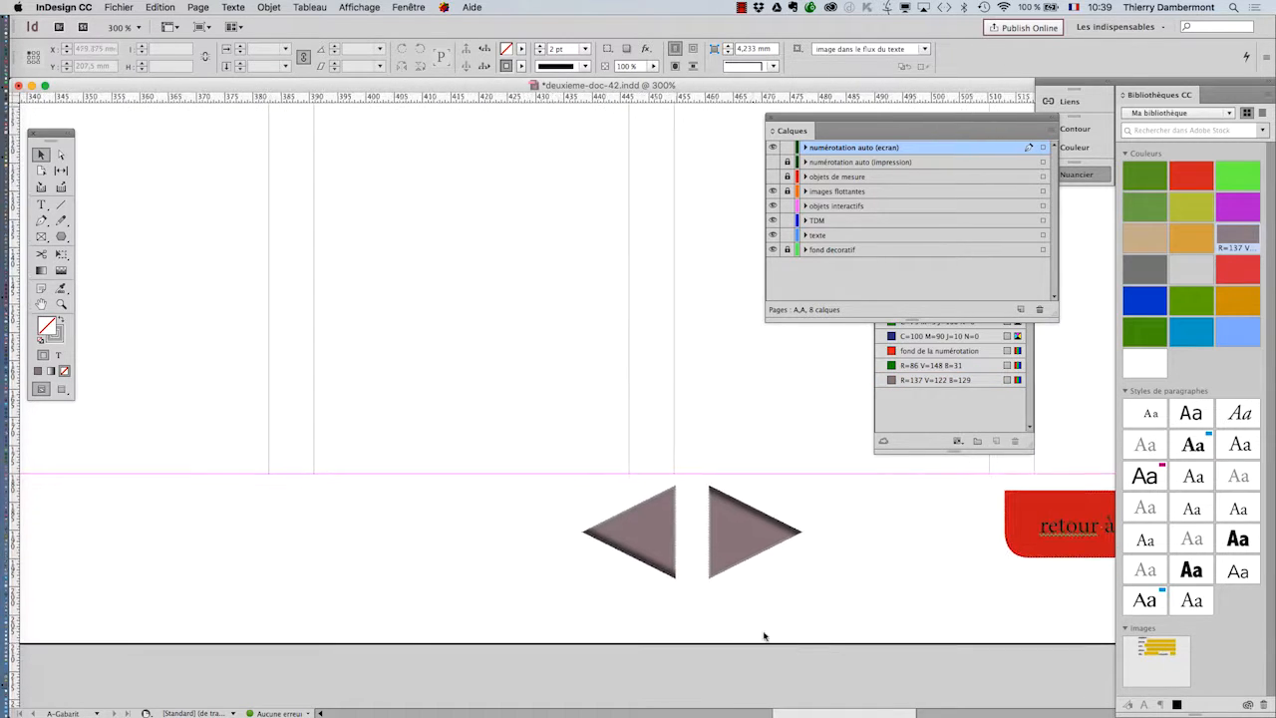
key(super+z)
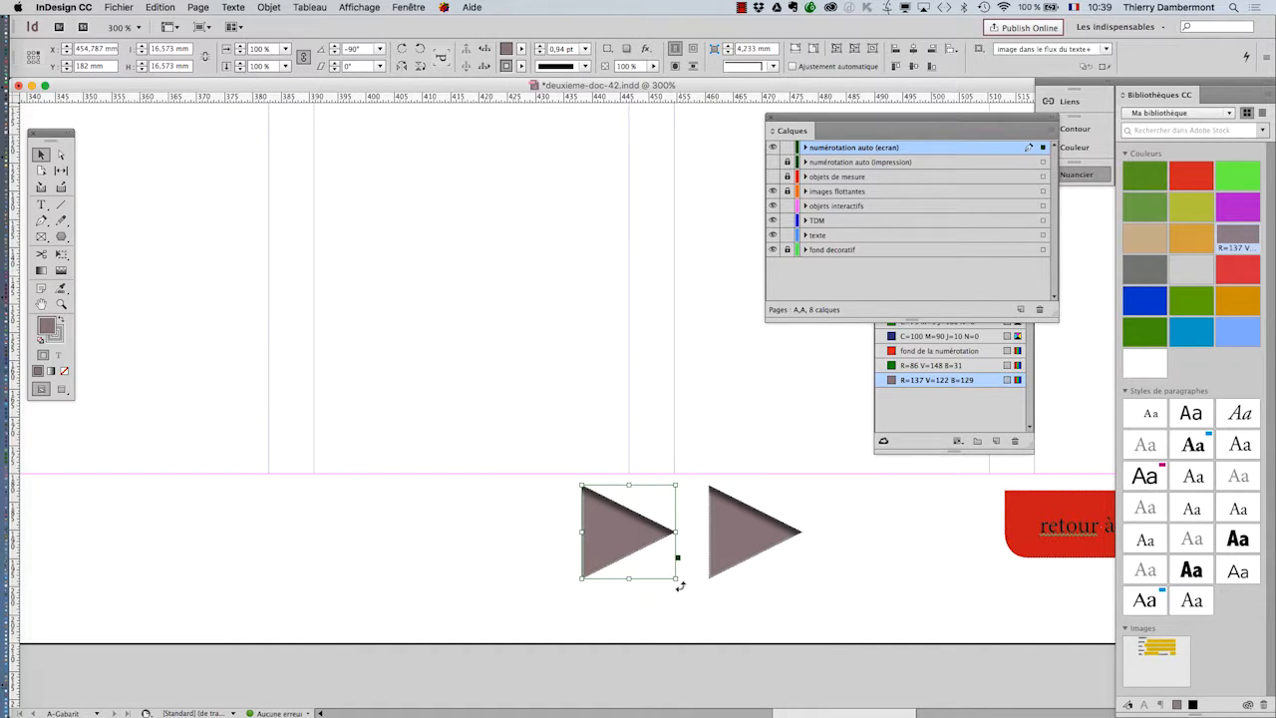
key(Delete)
Duplicate the triangle, flip the copy horizontally and place it just left of the original as a left-pointing arrow.
click(746, 558)
drag(745, 558, 626, 556)
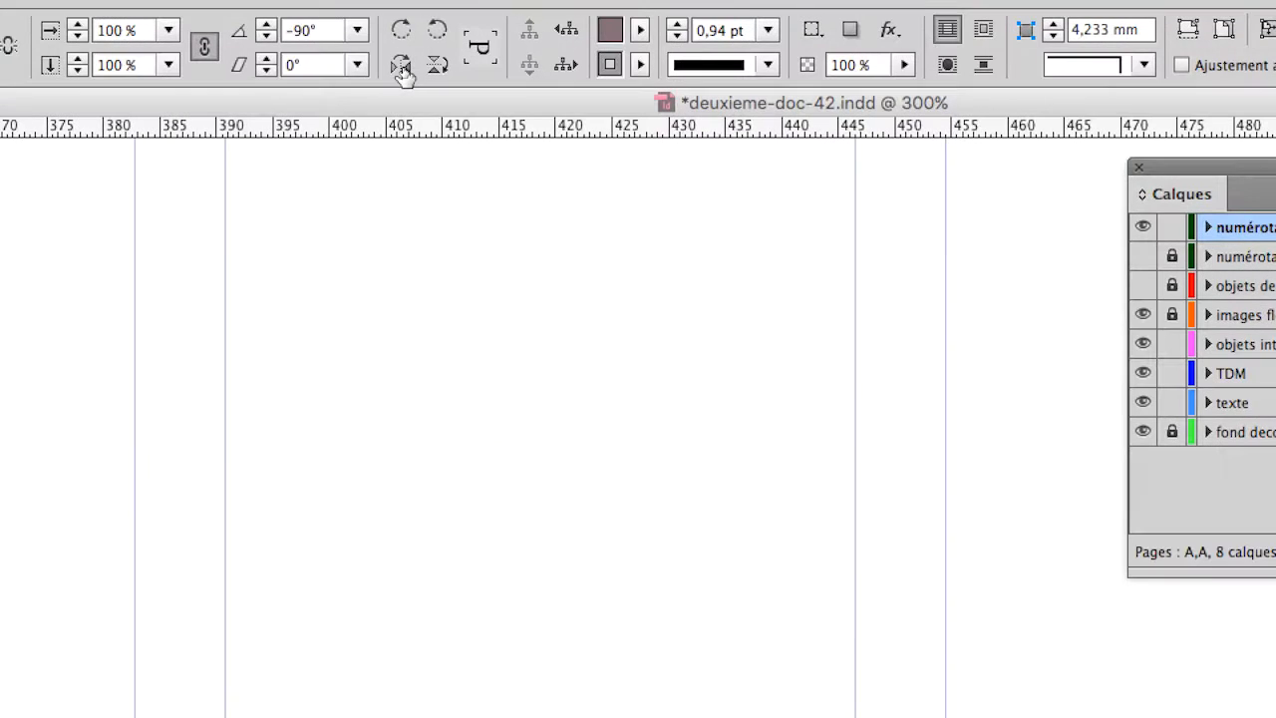
click(401, 70)
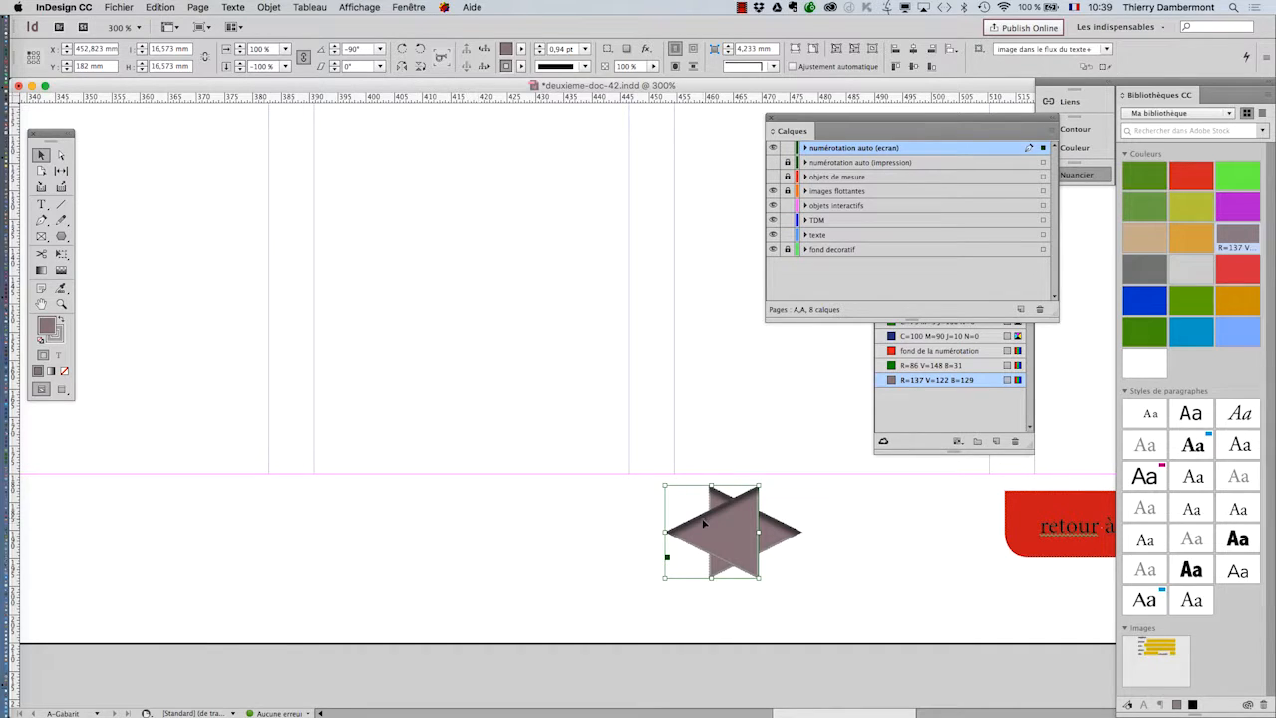
drag(703, 521, 631, 529)
click(712, 607)
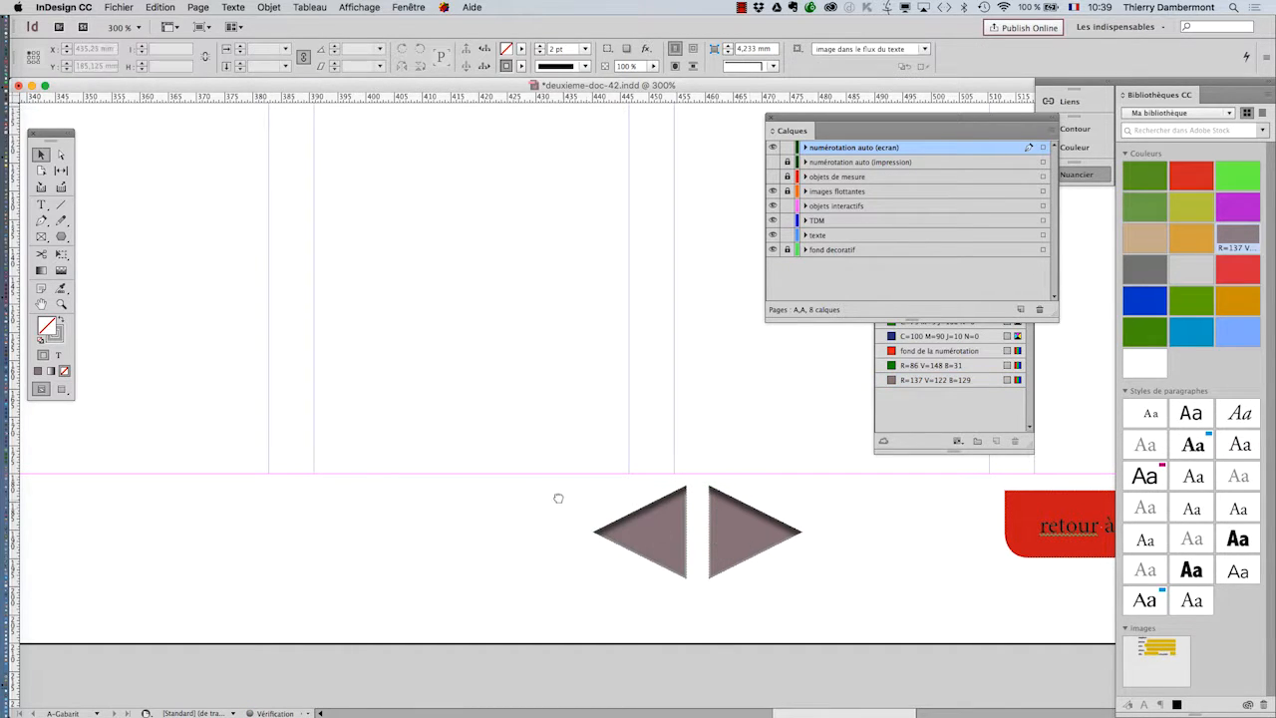
Convert the right-pointing triangle to a button with the action Atteindre la page suivante.
drag(558, 499, 428, 529)
click(432, 532)
click(417, 514)
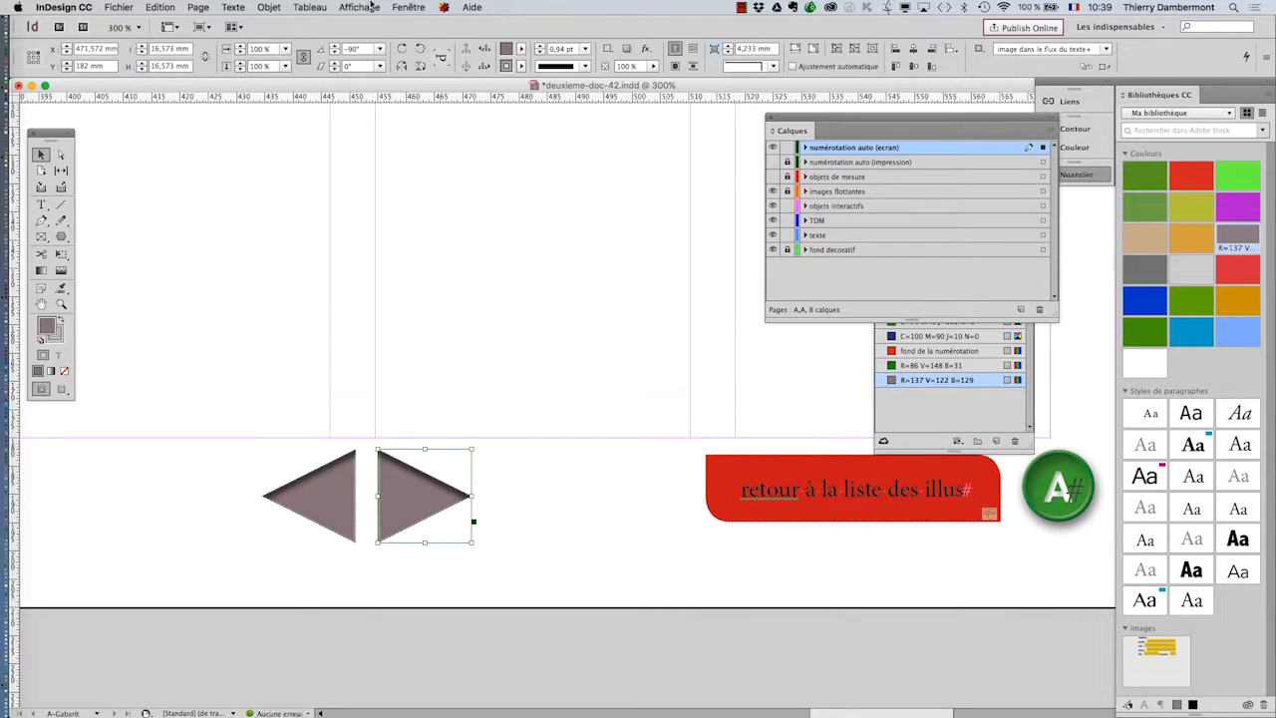
click(408, 7)
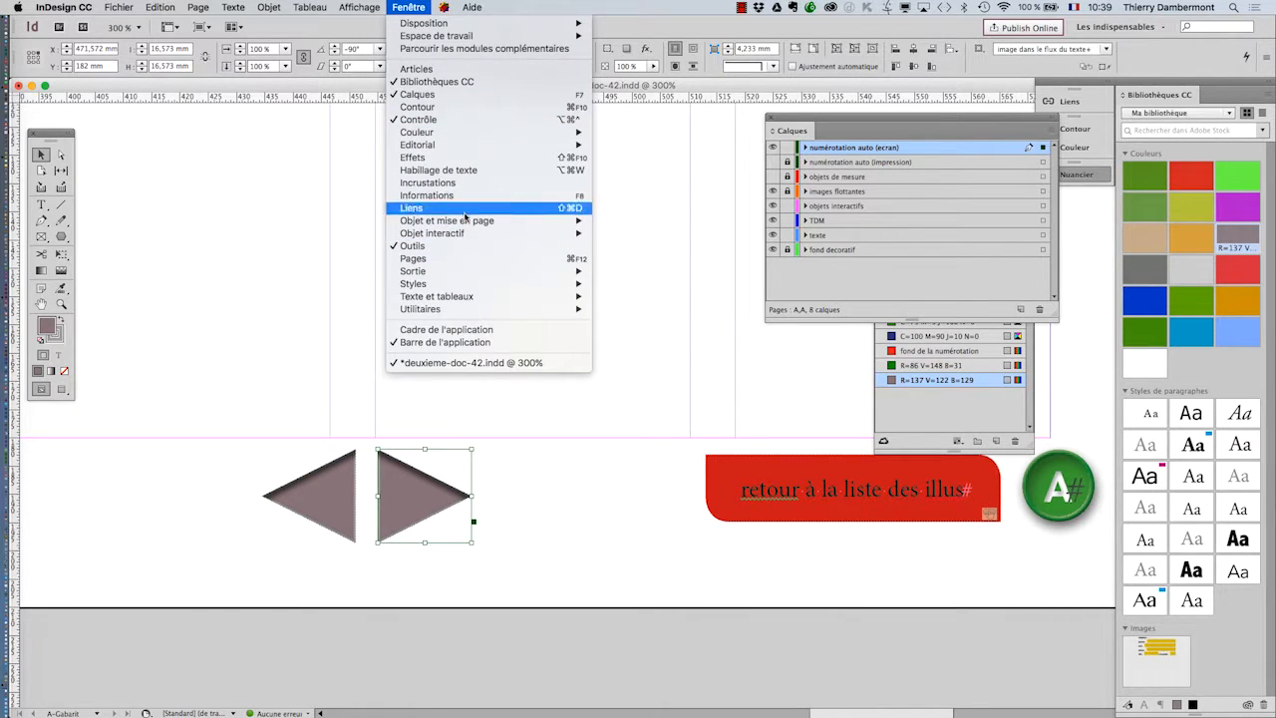
mouse_move(495, 234)
click(675, 270)
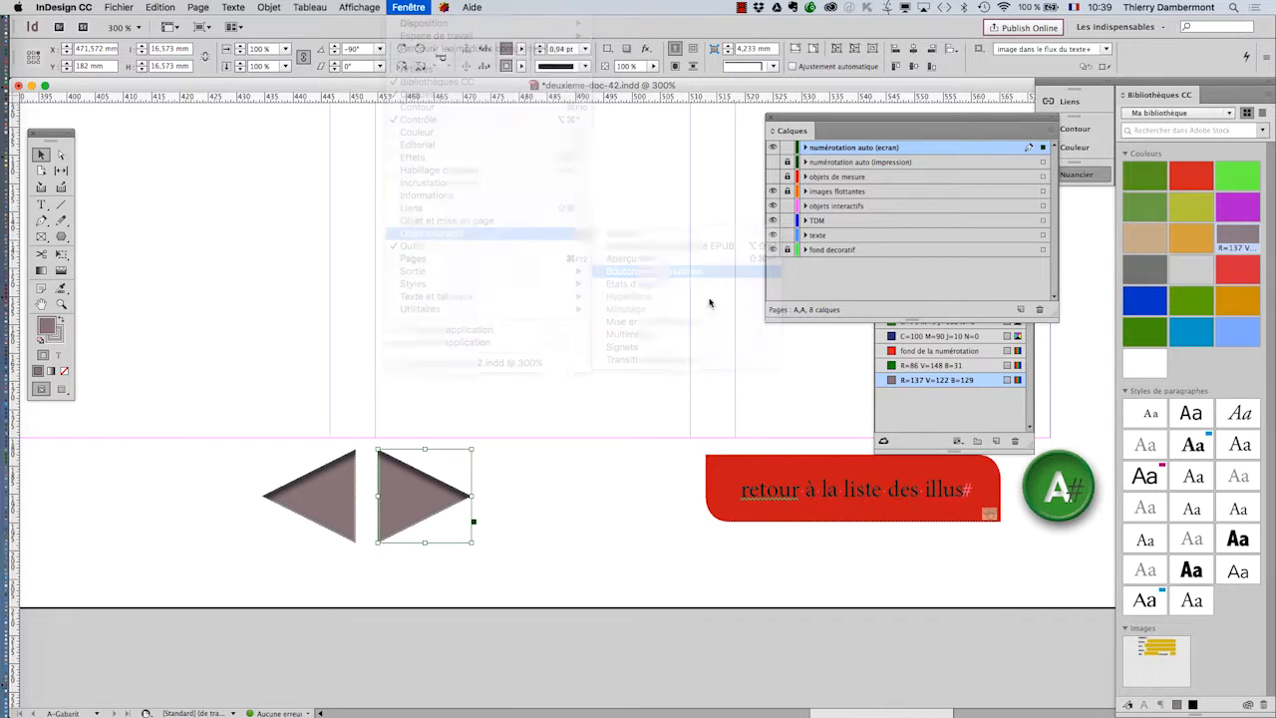
click(674, 182)
click(674, 198)
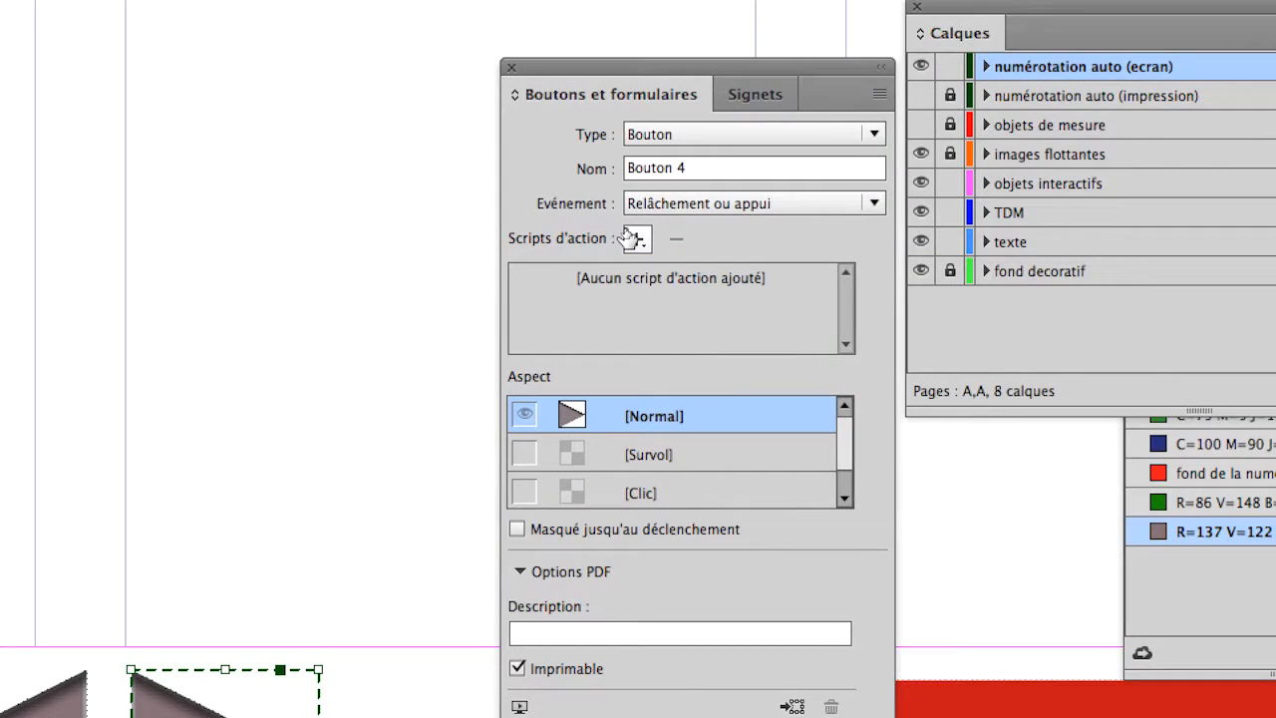
click(630, 234)
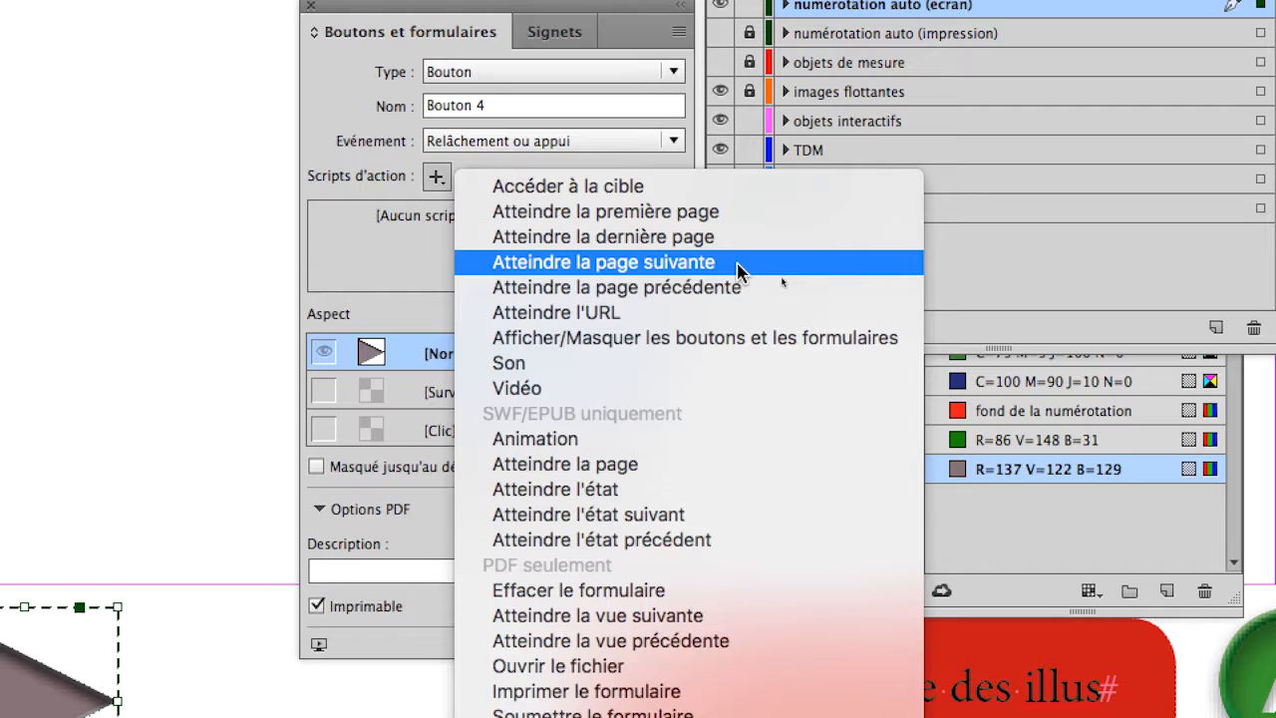
click(740, 262)
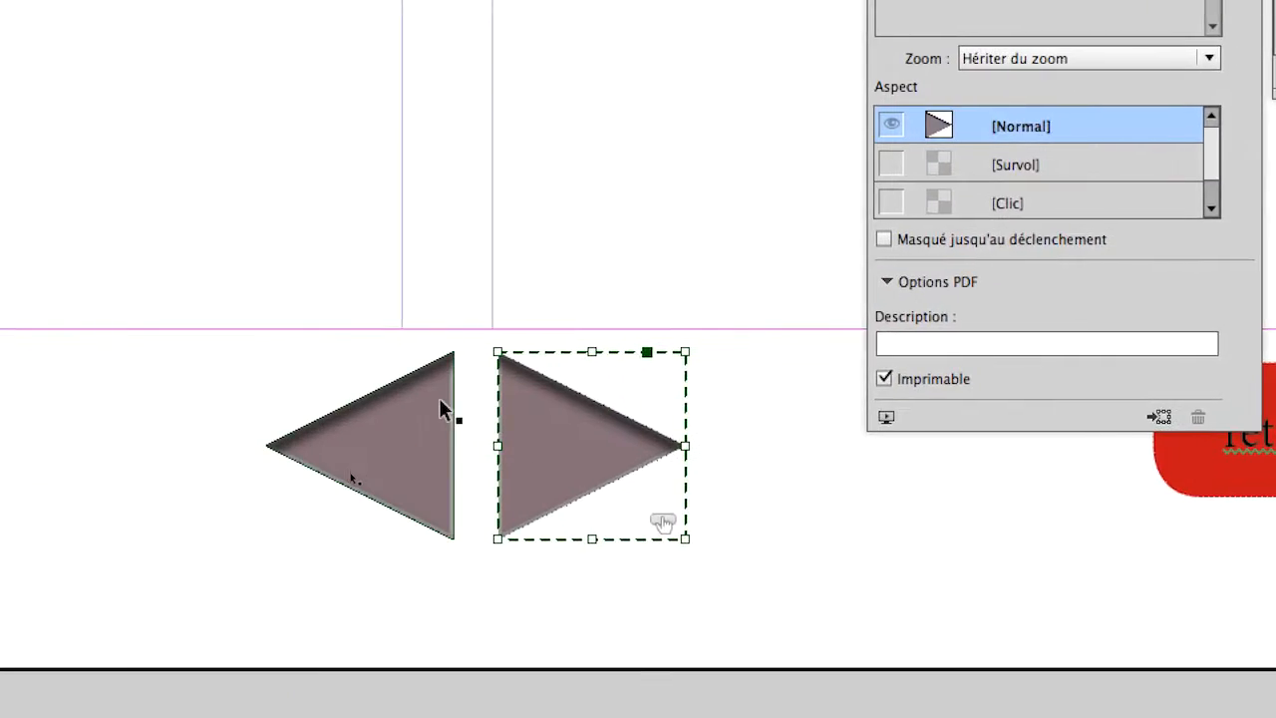
Convert the left-pointing triangle to a button with the action Atteindre la page précédente.
click(440, 399)
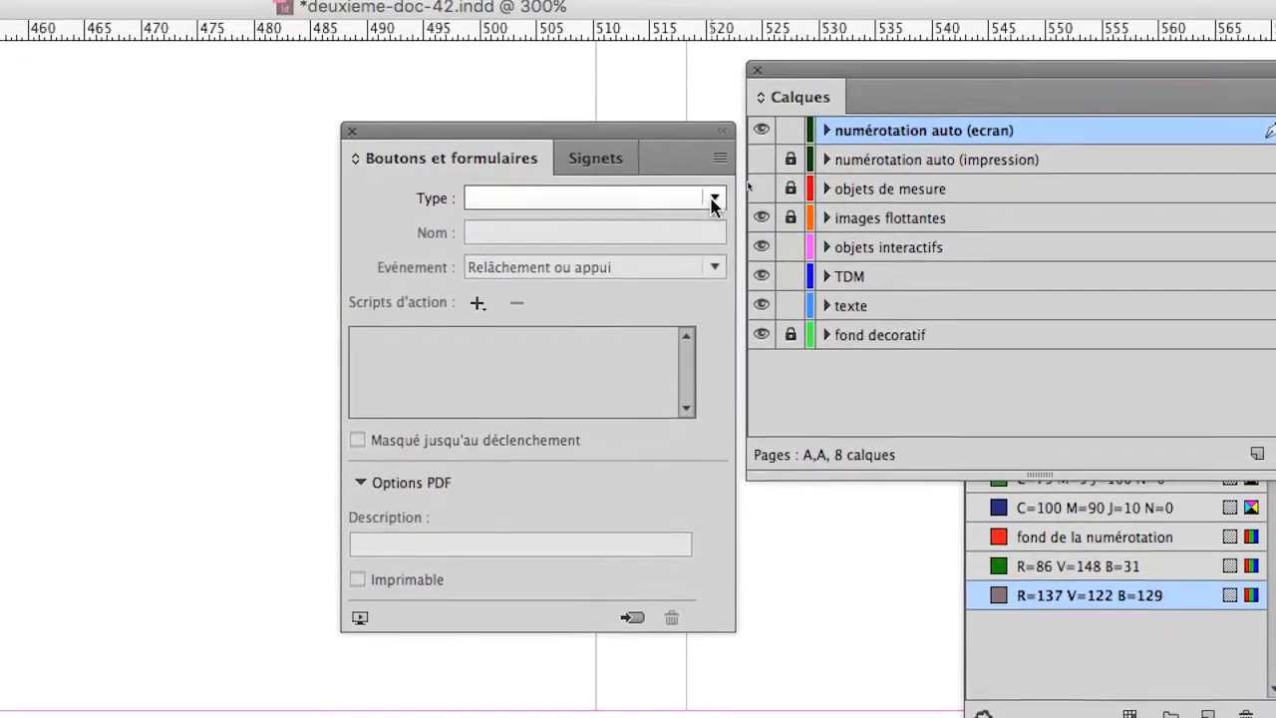
click(713, 184)
click(711, 214)
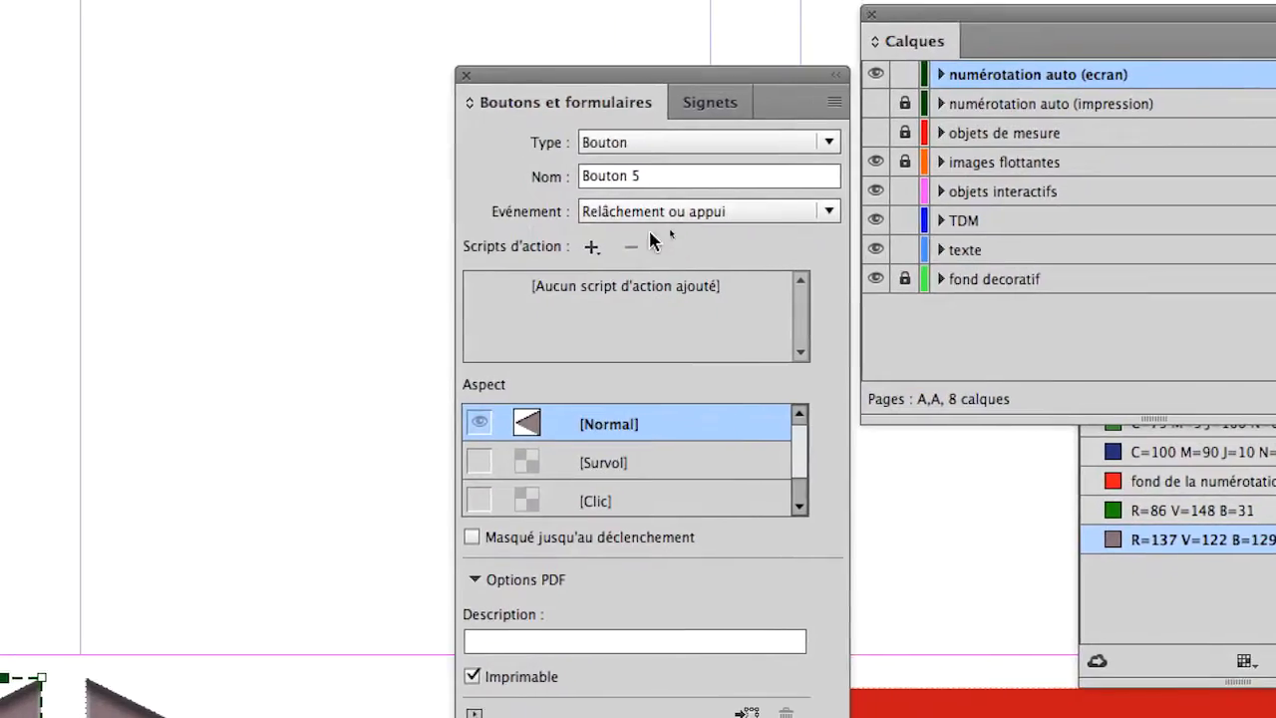
click(632, 240)
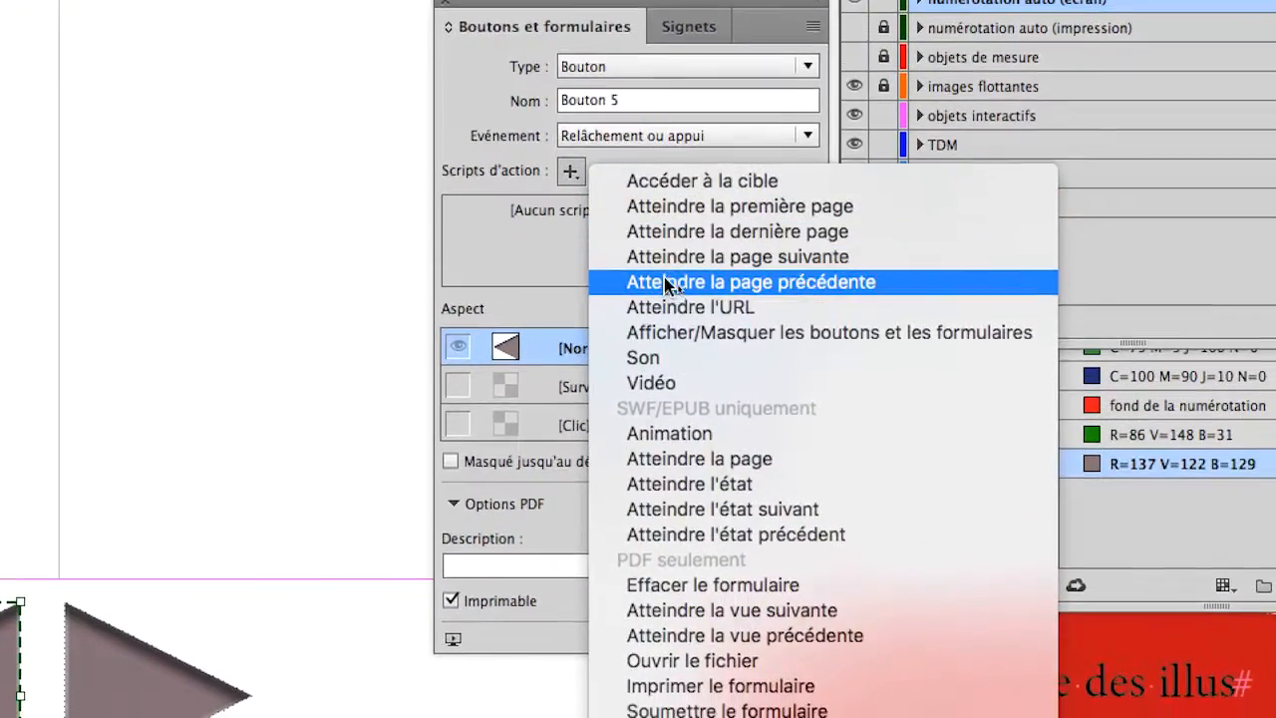
click(666, 283)
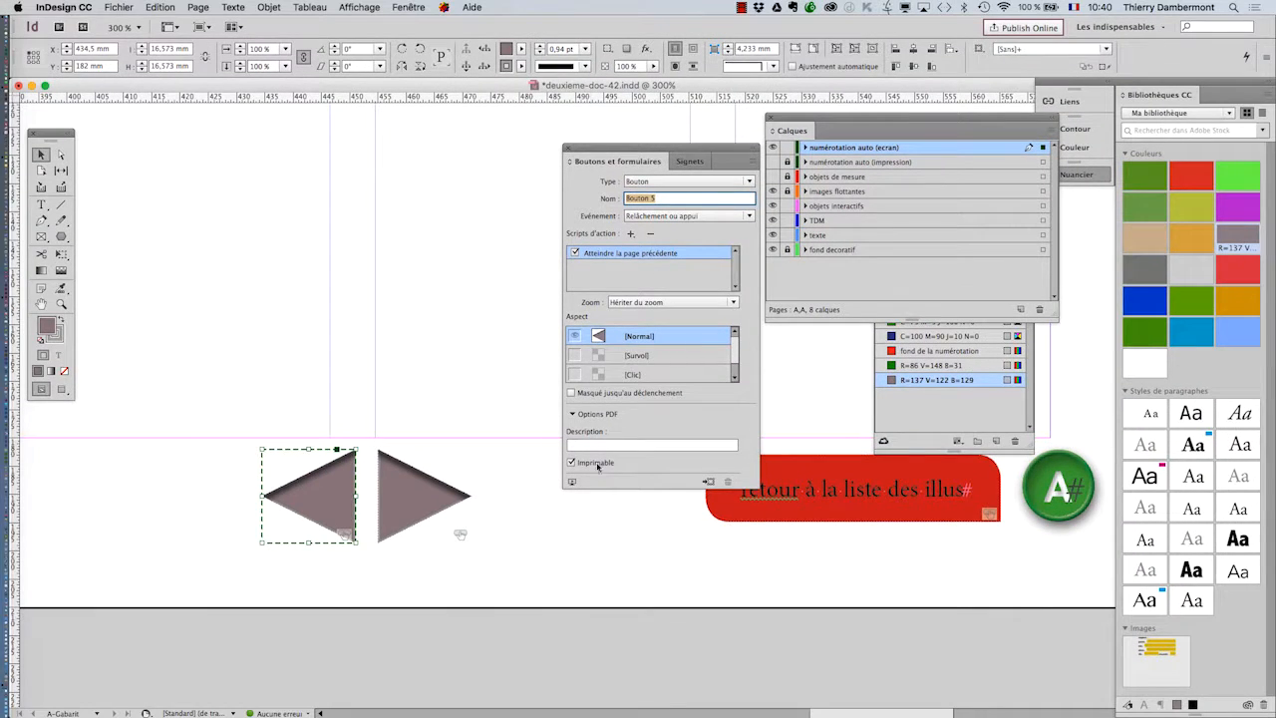
click(584, 560)
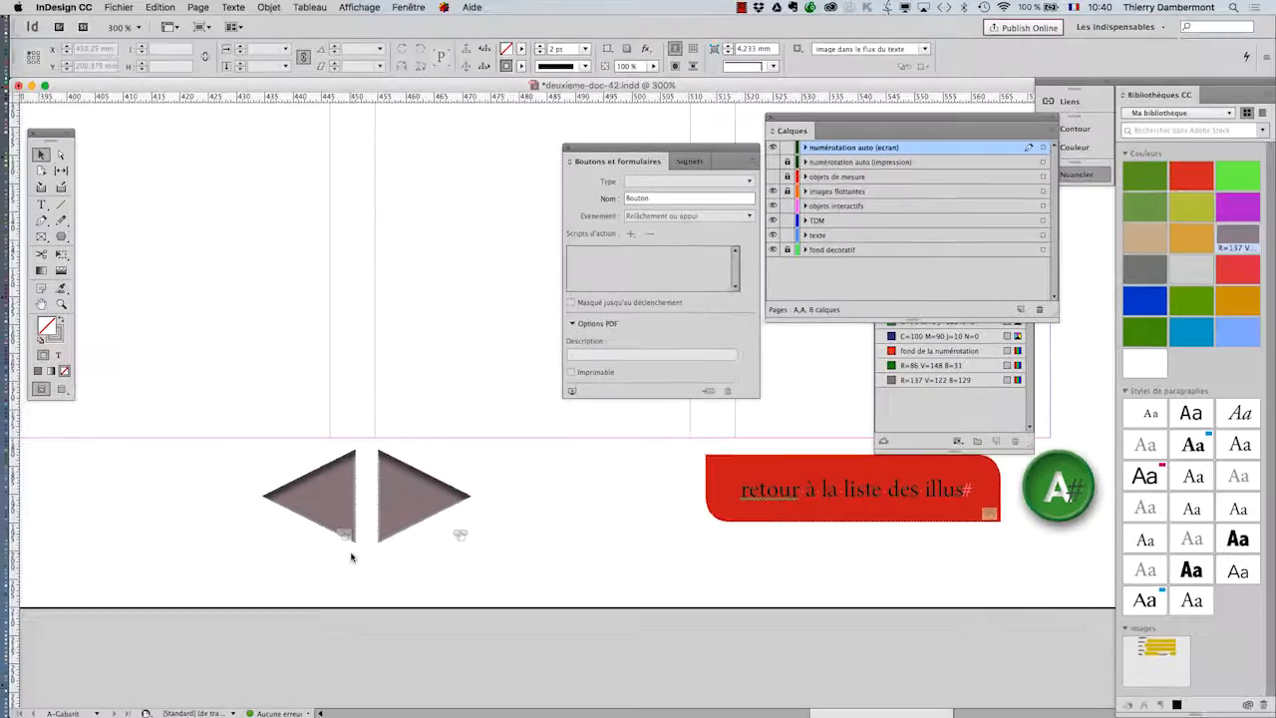
Save the document and export it as an interactive PDF, replacing the existing deuxieme-doc-42.pdf and accepting the RGB colour conversion.
click(118, 7)
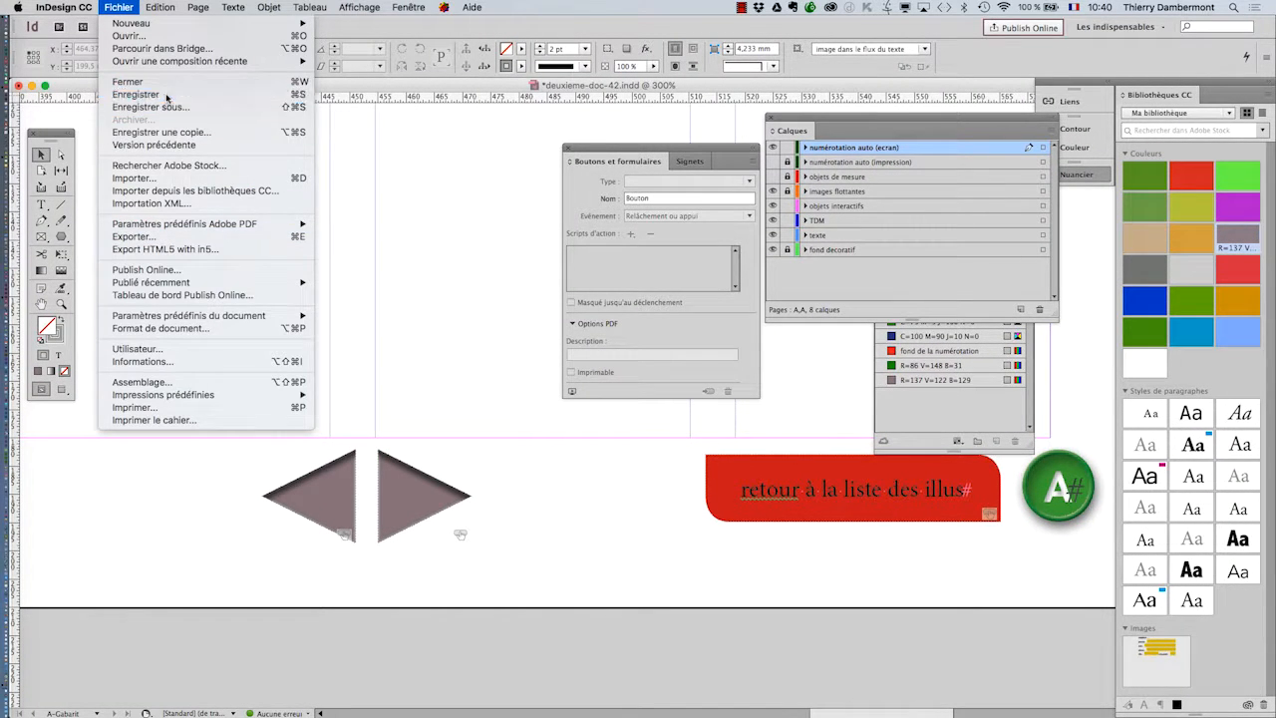
click(135, 94)
click(119, 6)
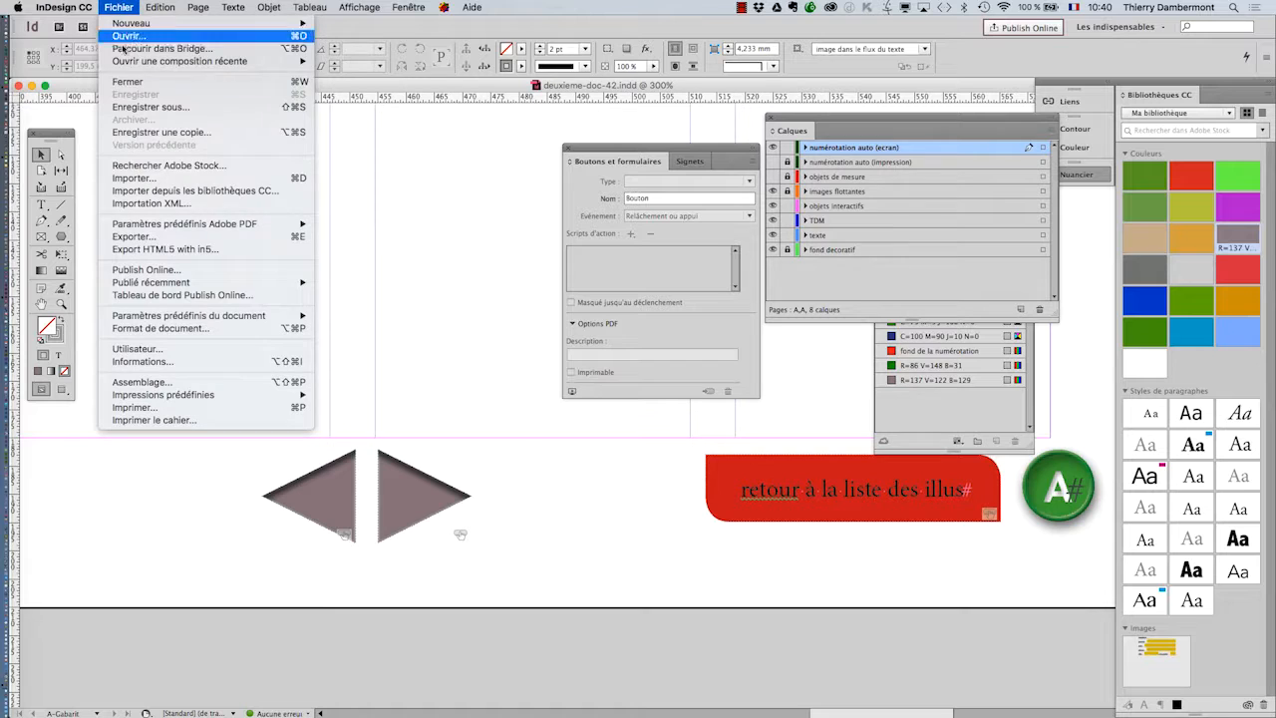
click(158, 237)
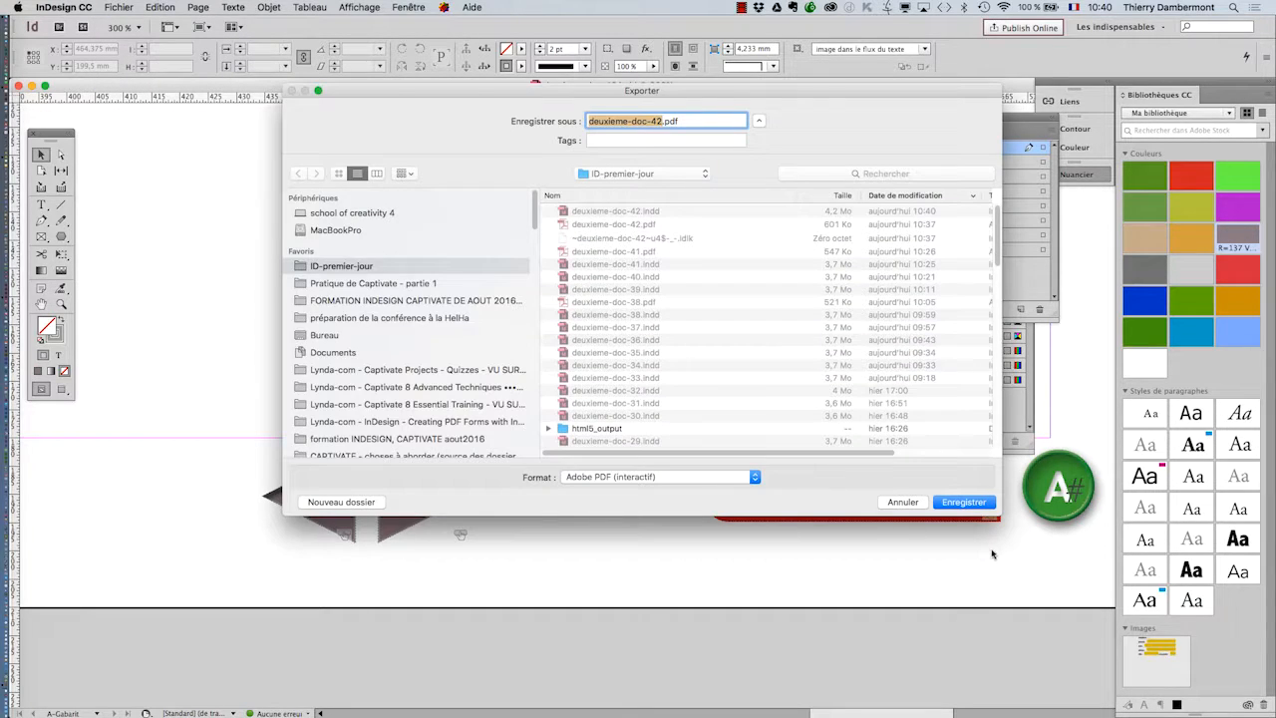
click(962, 502)
click(755, 178)
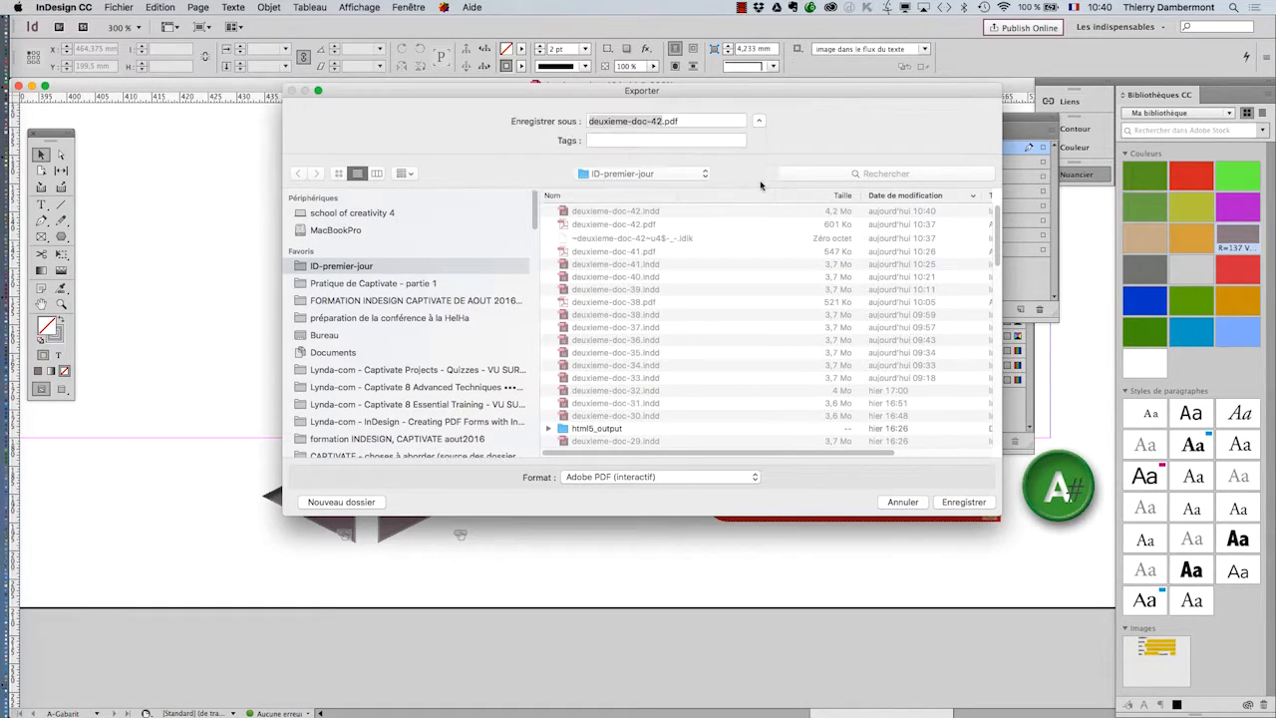
click(1000, 563)
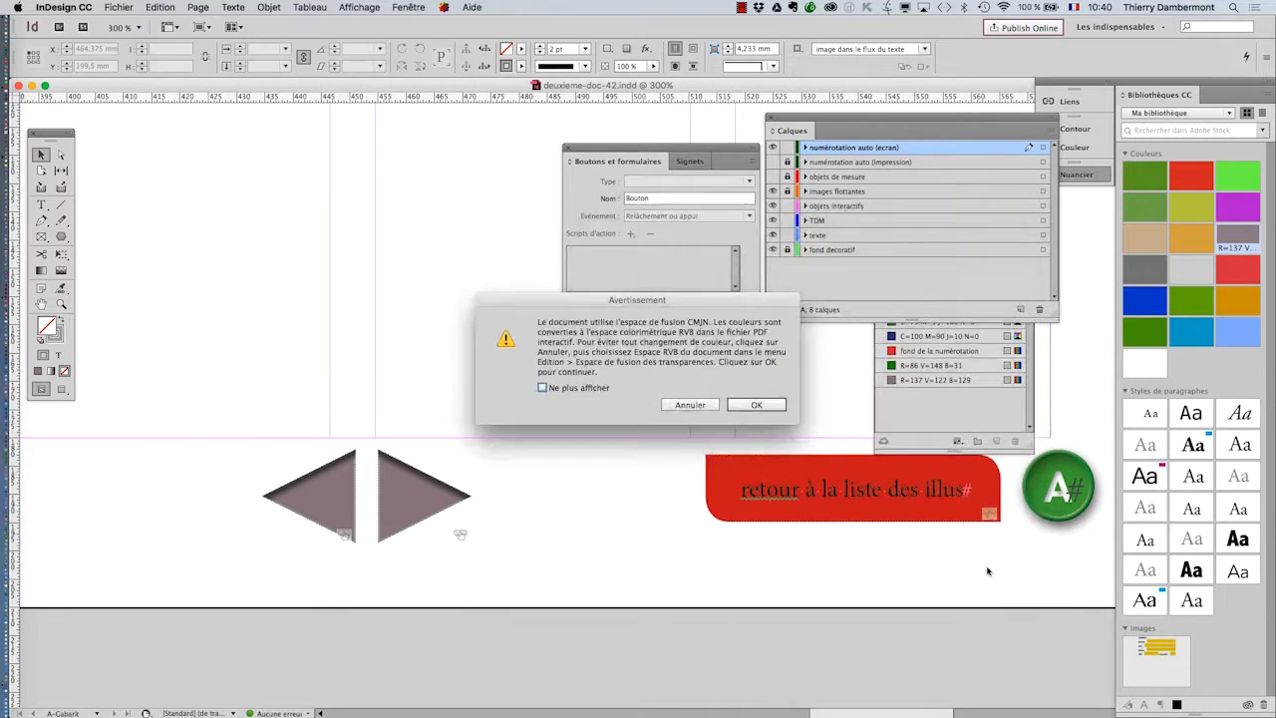
click(755, 405)
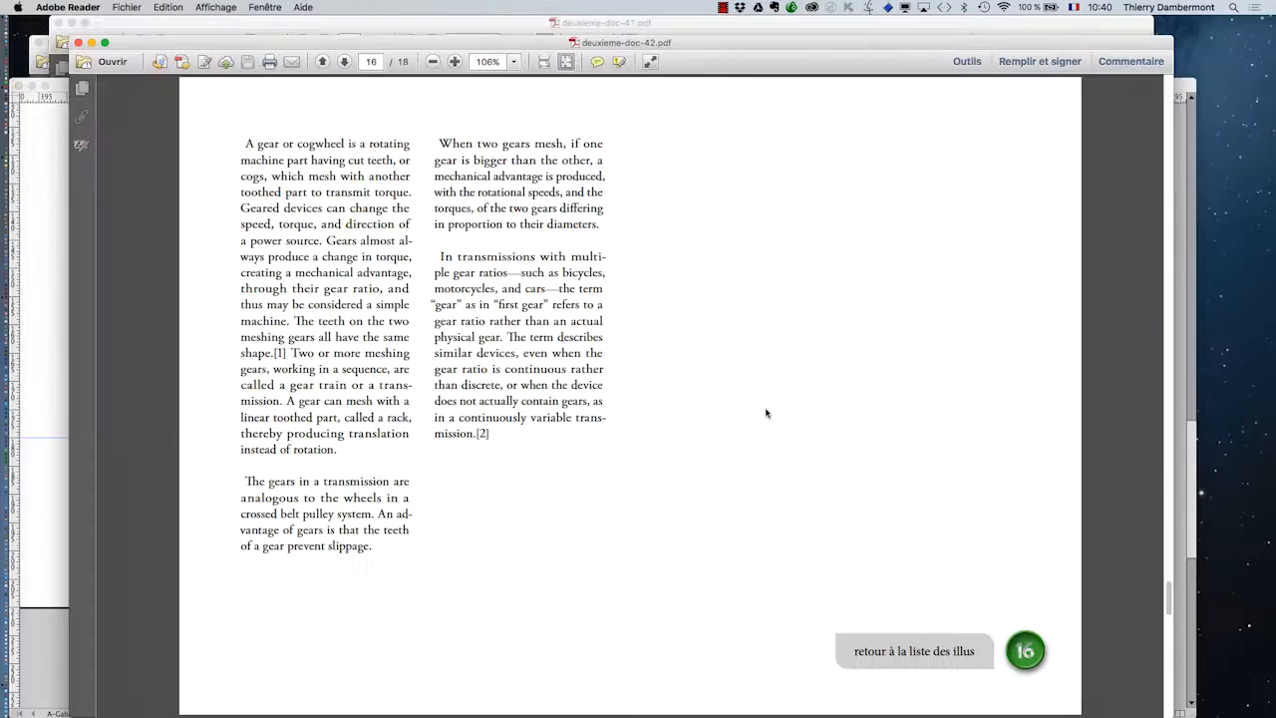
Close the open PDFs deuxieme-doc-42, deuxieme-doc-41 and deuxieme-doc-38 in Adobe Reader.
click(78, 43)
click(58, 23)
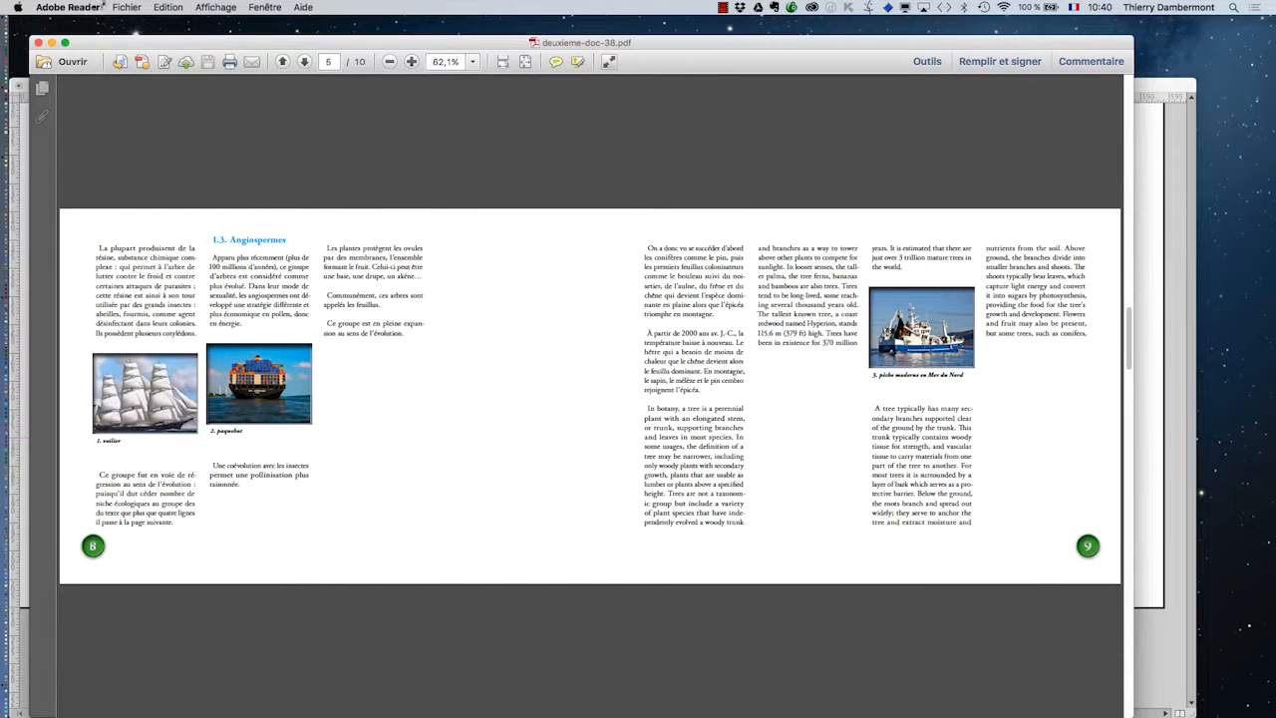
click(119, 7)
click(120, 7)
click(38, 43)
Open deuxieme-doc-42.pdf from the ID-premier-jour folder in Adobe Reader.
click(121, 7)
click(123, 24)
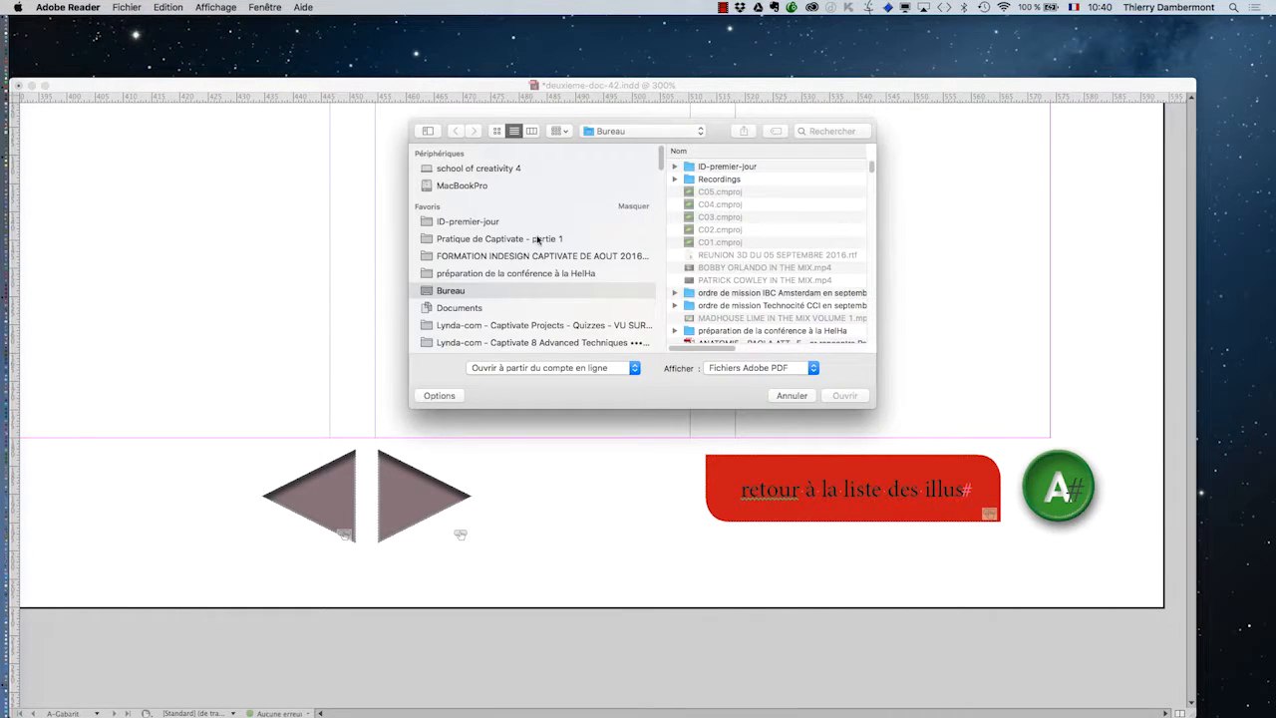
click(539, 223)
click(763, 168)
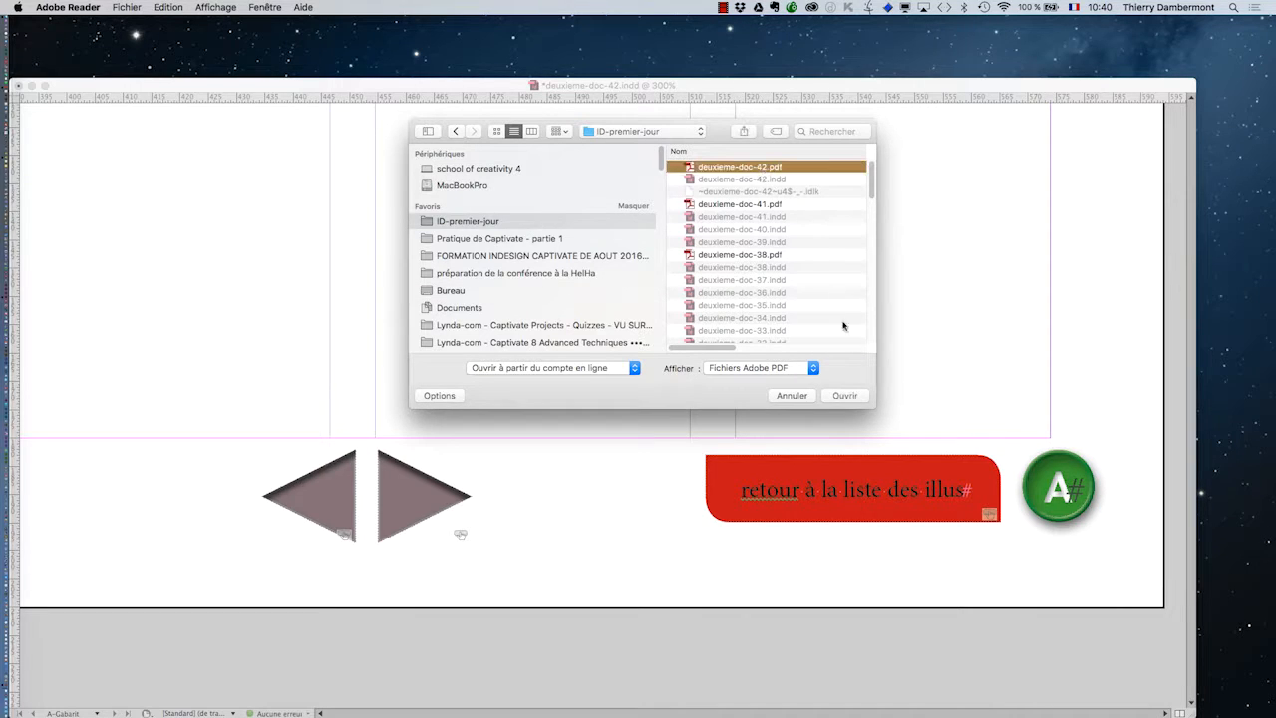
click(848, 396)
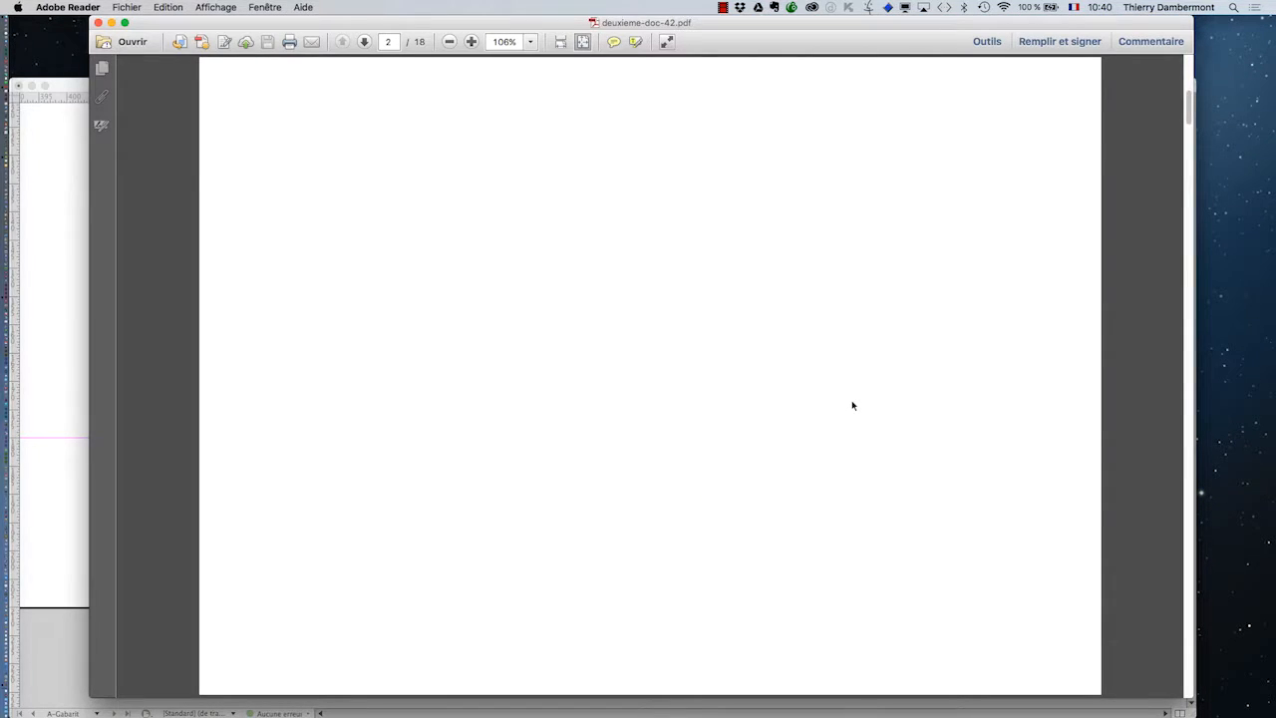
Follow the bateau de pêche link in the illustration list, check pages 10 and 11 for arrow buttons, and close the PDF.
scroll(852, 406, up, 2)
scroll(852, 406, down, 1)
scroll(850, 406, down, 1)
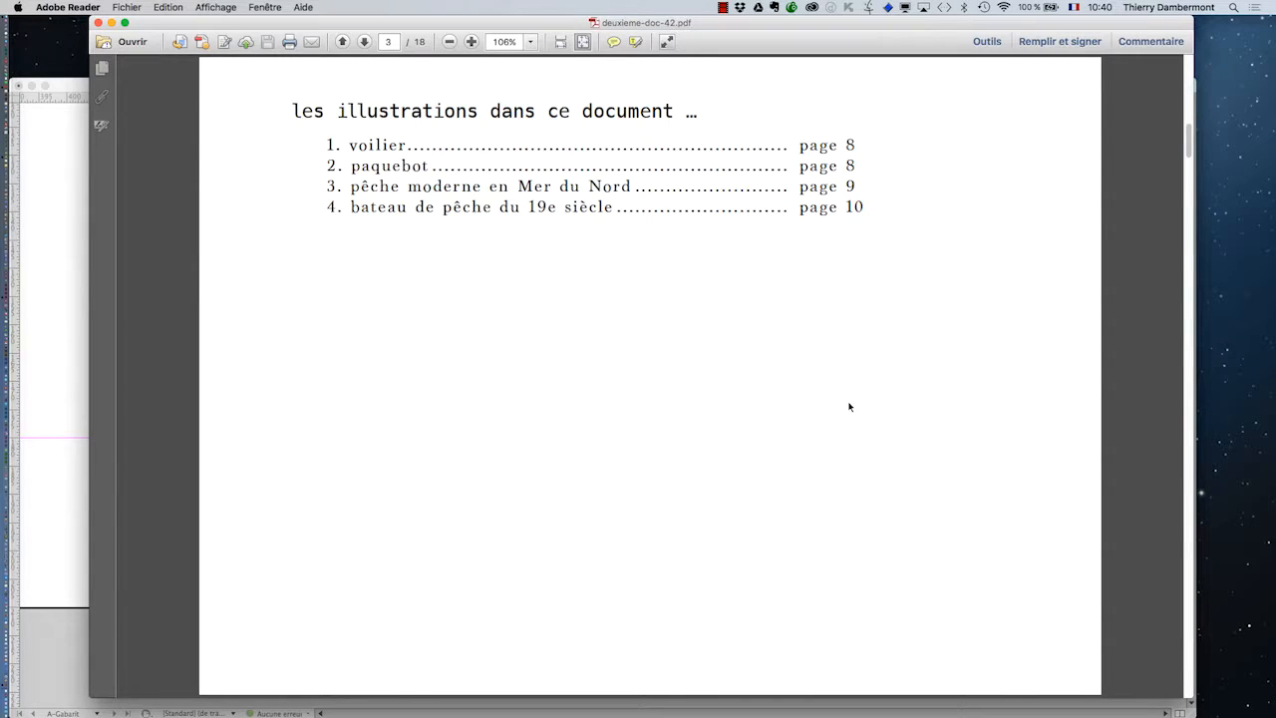
click(464, 212)
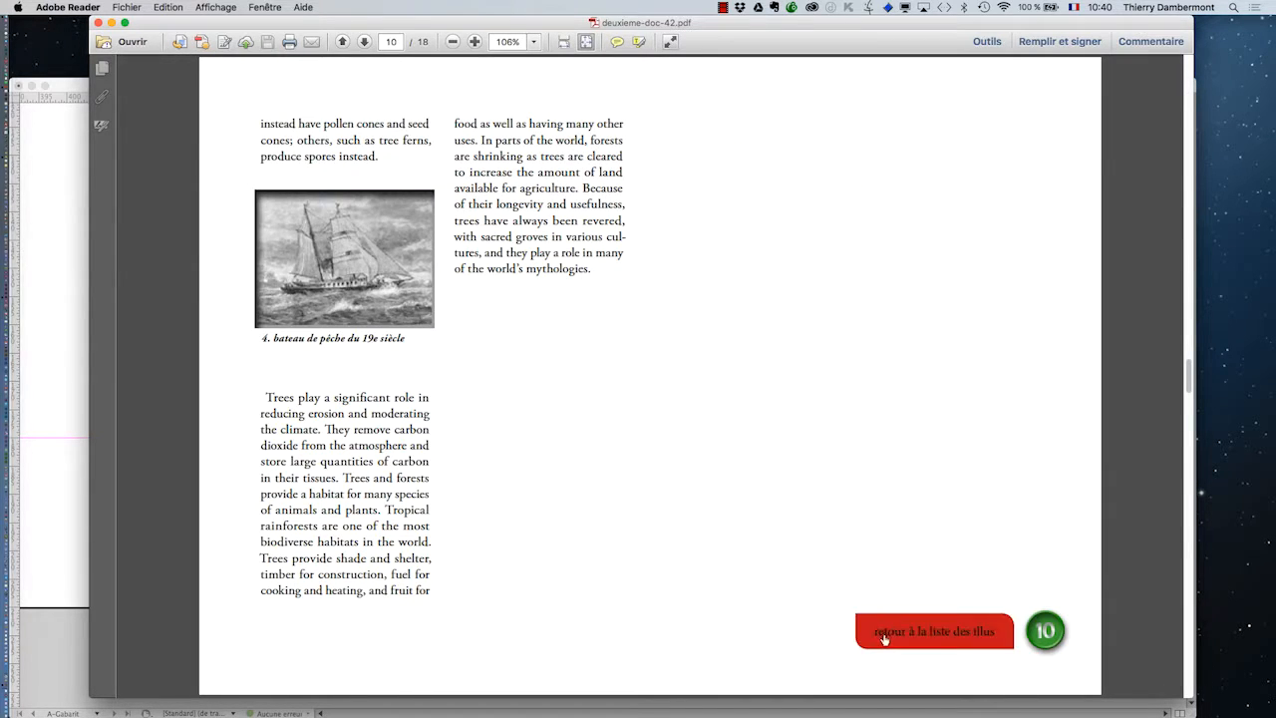
scroll(750, 630, down, 1)
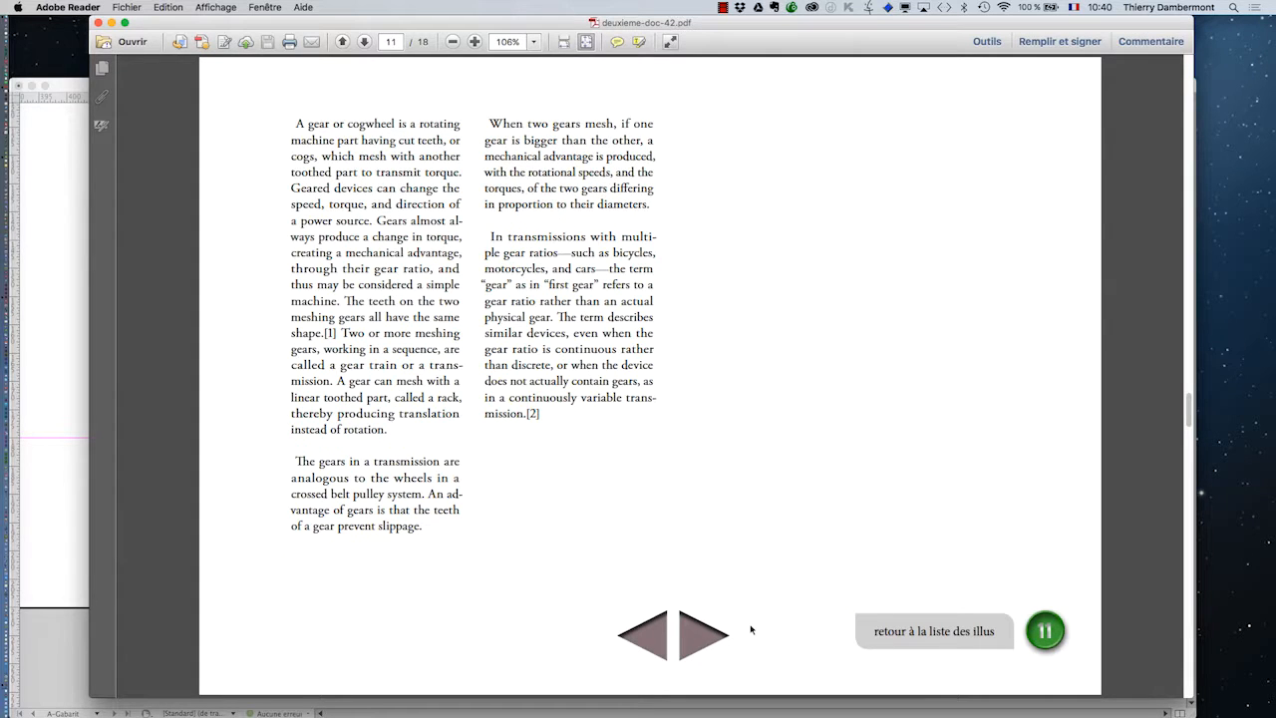
click(98, 22)
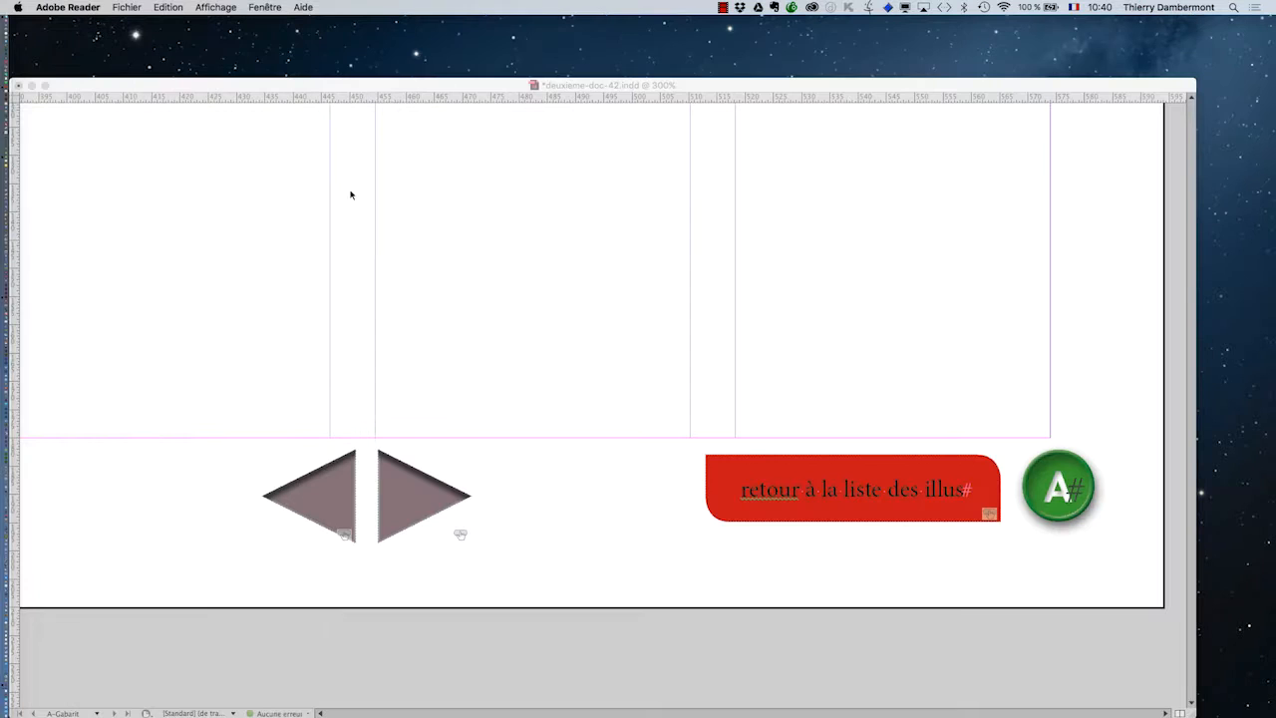
Switch to InDesign and duplicate the pair of arrow buttons onto the bottom of the master spread's left page.
click(539, 85)
key(super+minus)
key(super+minus)
key(super+minus)
key(super+minus)
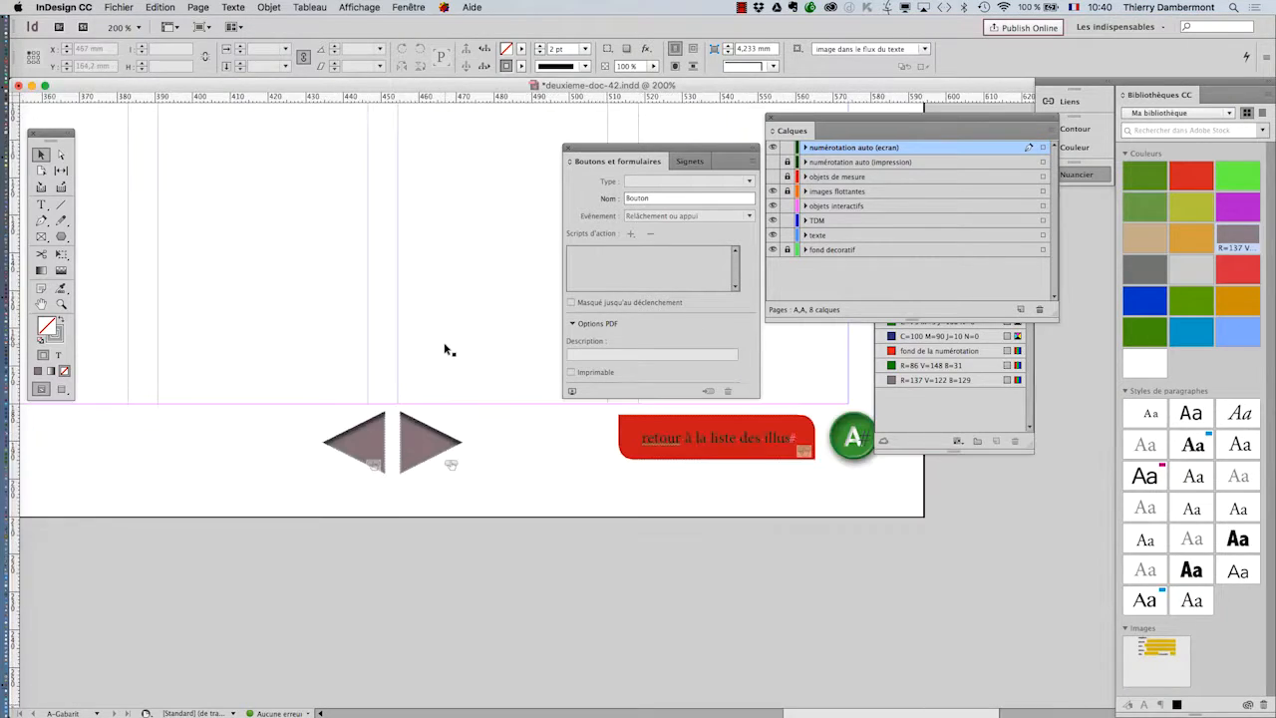
drag(442, 470, 714, 550)
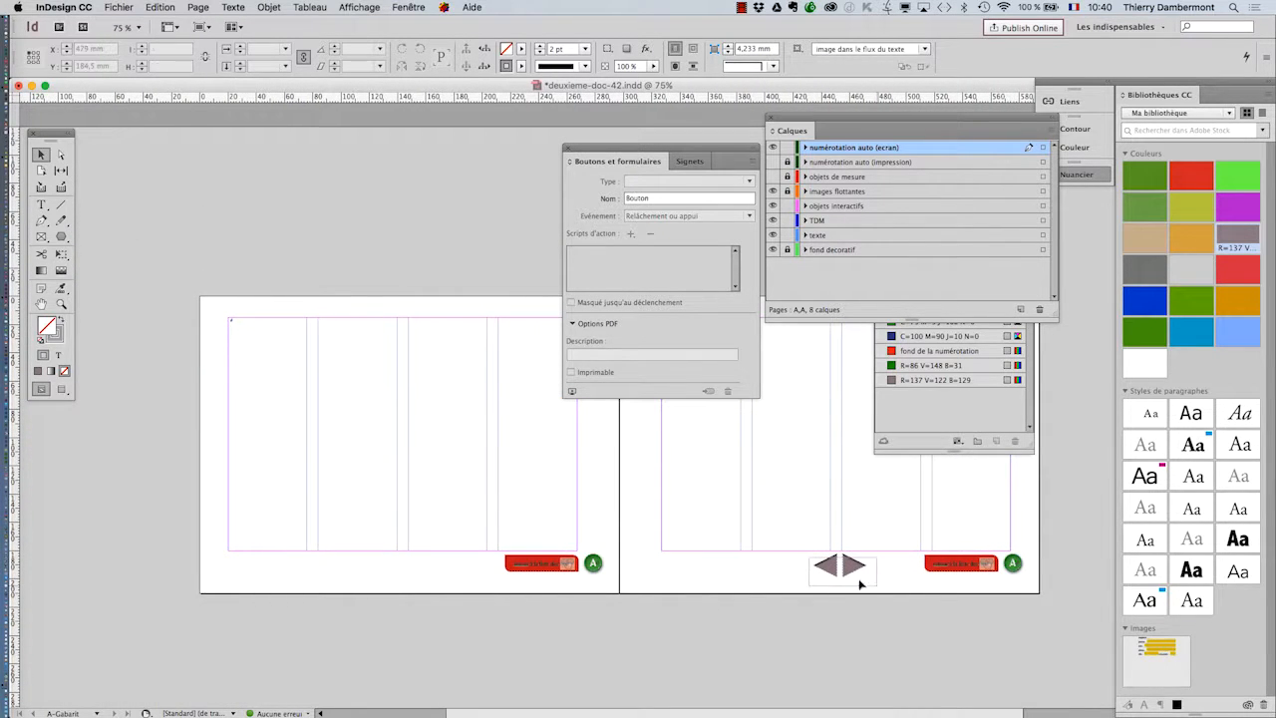
drag(853, 573, 408, 566)
click(436, 602)
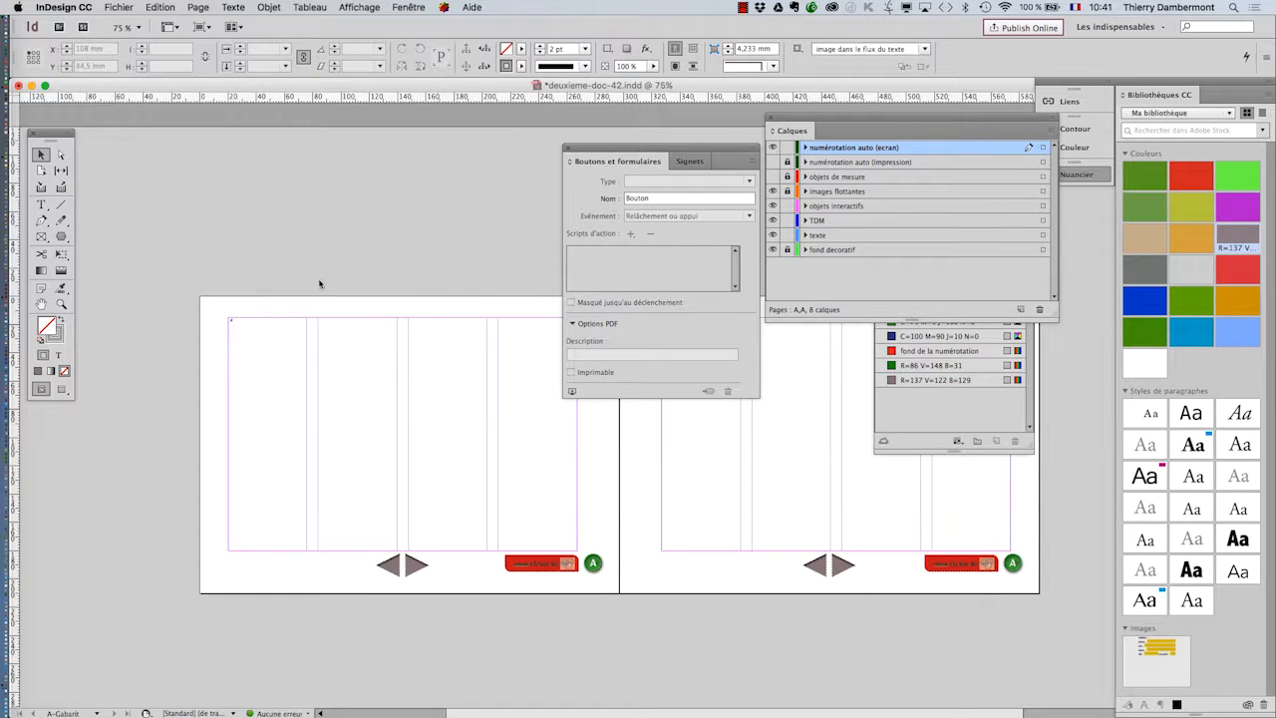
Save the document and export all pages as an interactive PDF, replacing deuxieme-doc-42.pdf and accepting the RGB colour conversion.
click(120, 7)
click(156, 239)
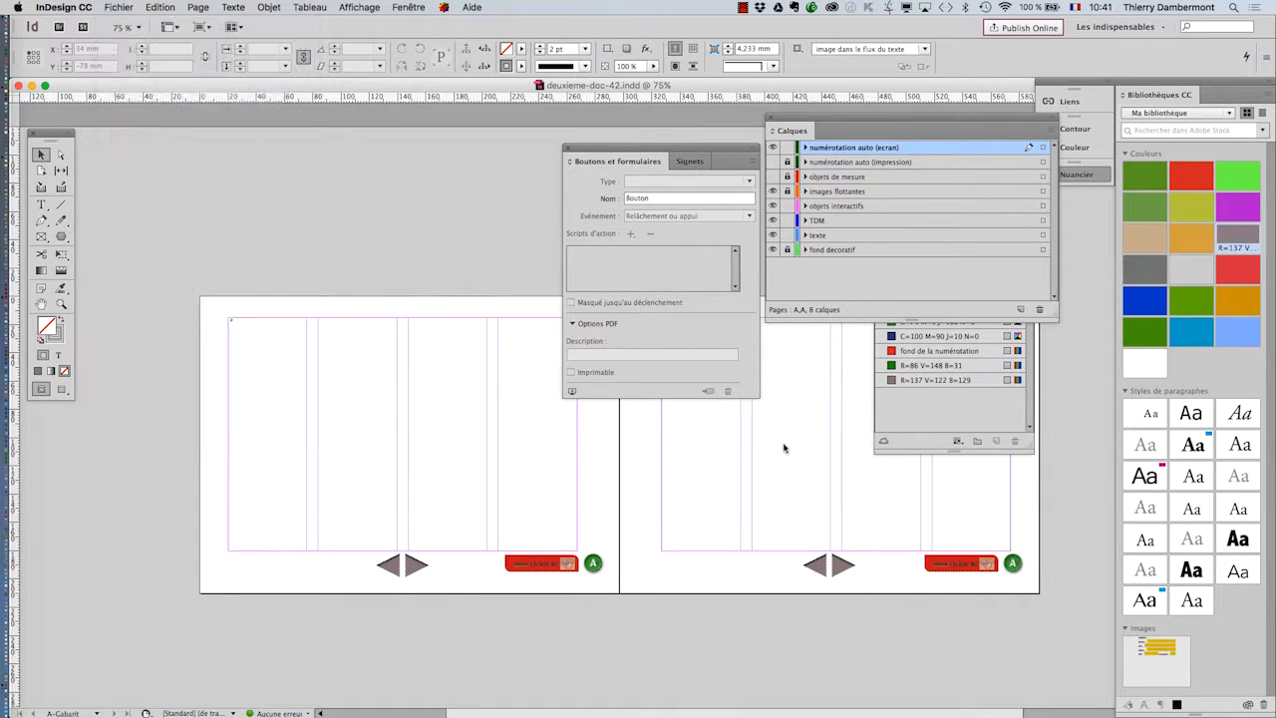
click(978, 501)
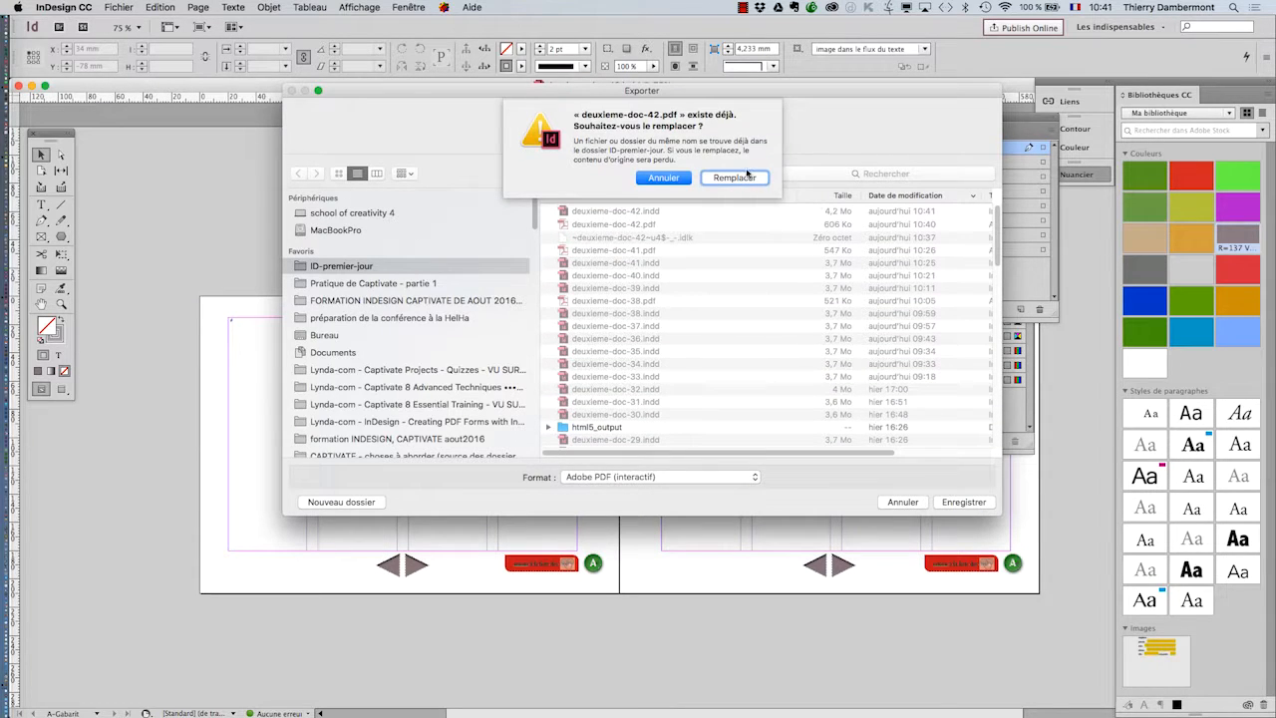
click(750, 177)
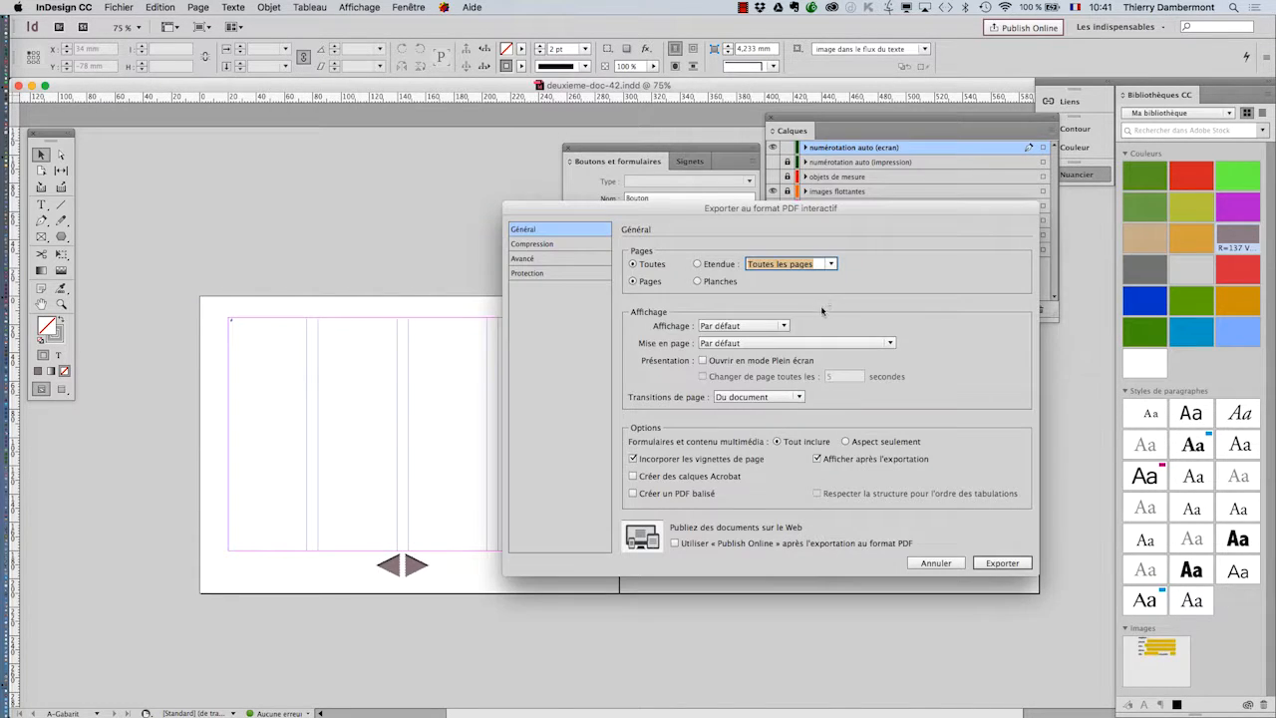
click(988, 564)
click(758, 404)
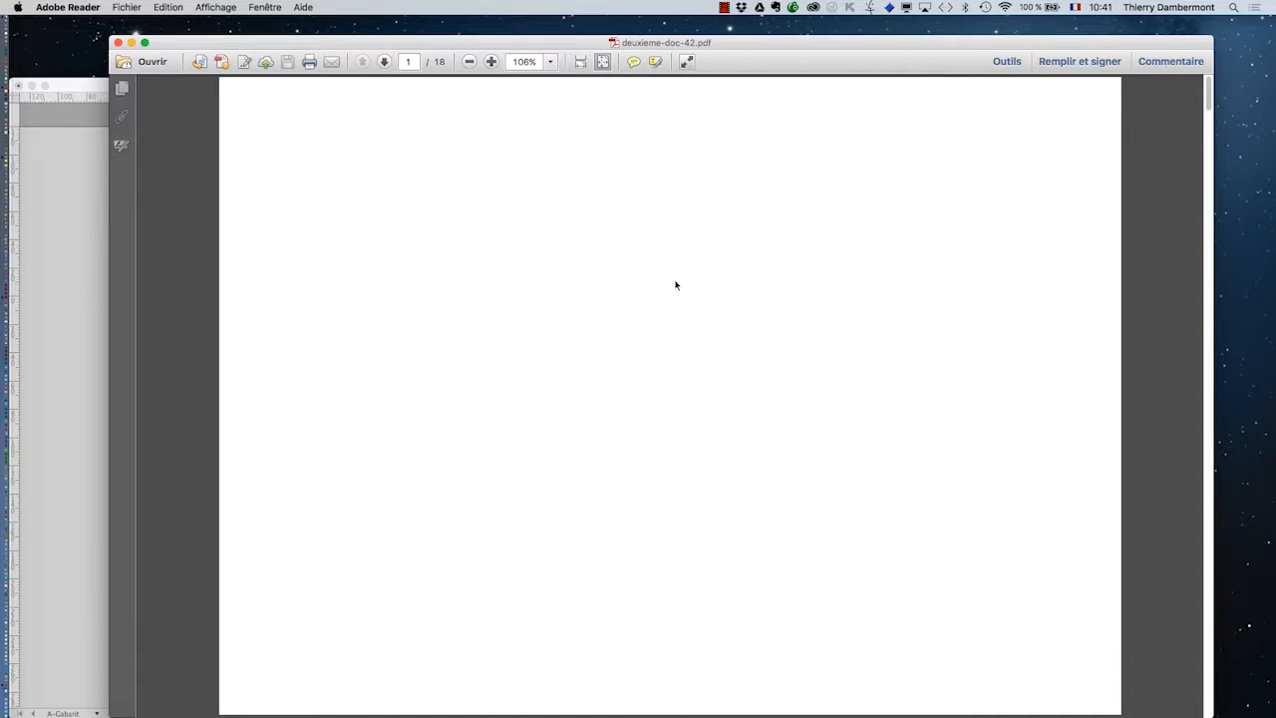
Follow the paquebot link in the illustration list and test the next and previous arrows between pages 8 and 9.
scroll(679, 286, down, 2)
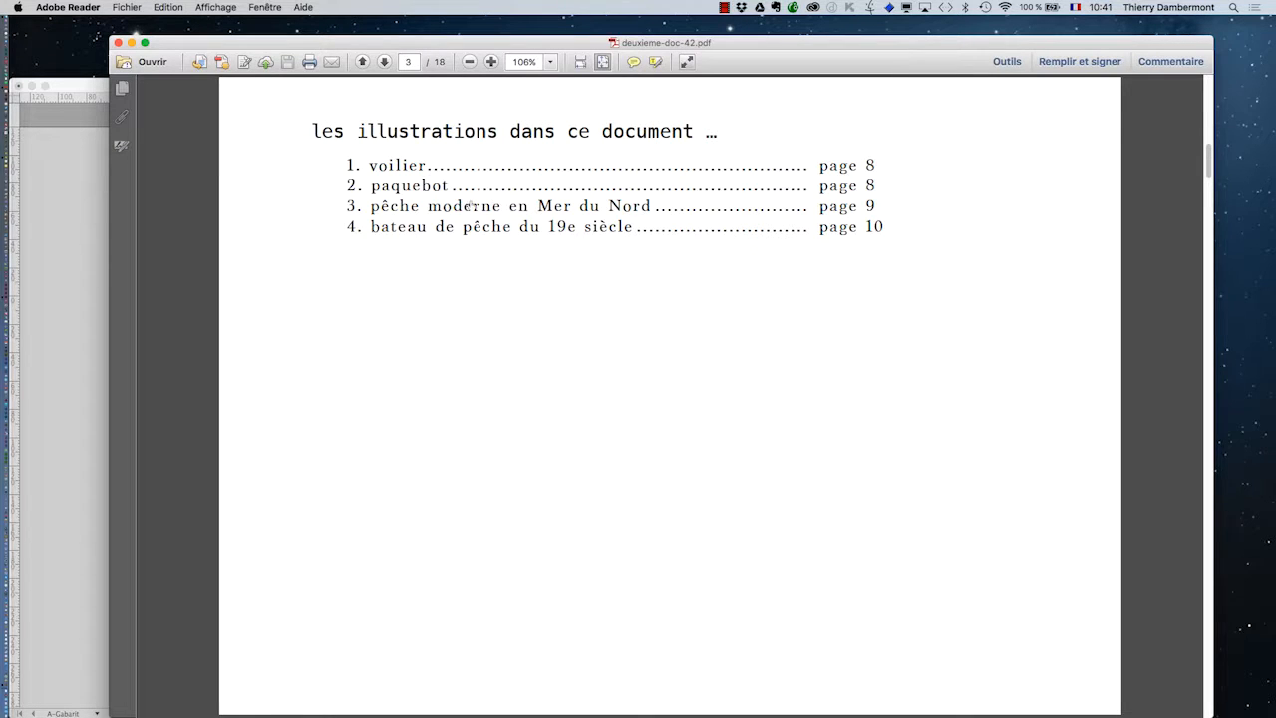
click(387, 188)
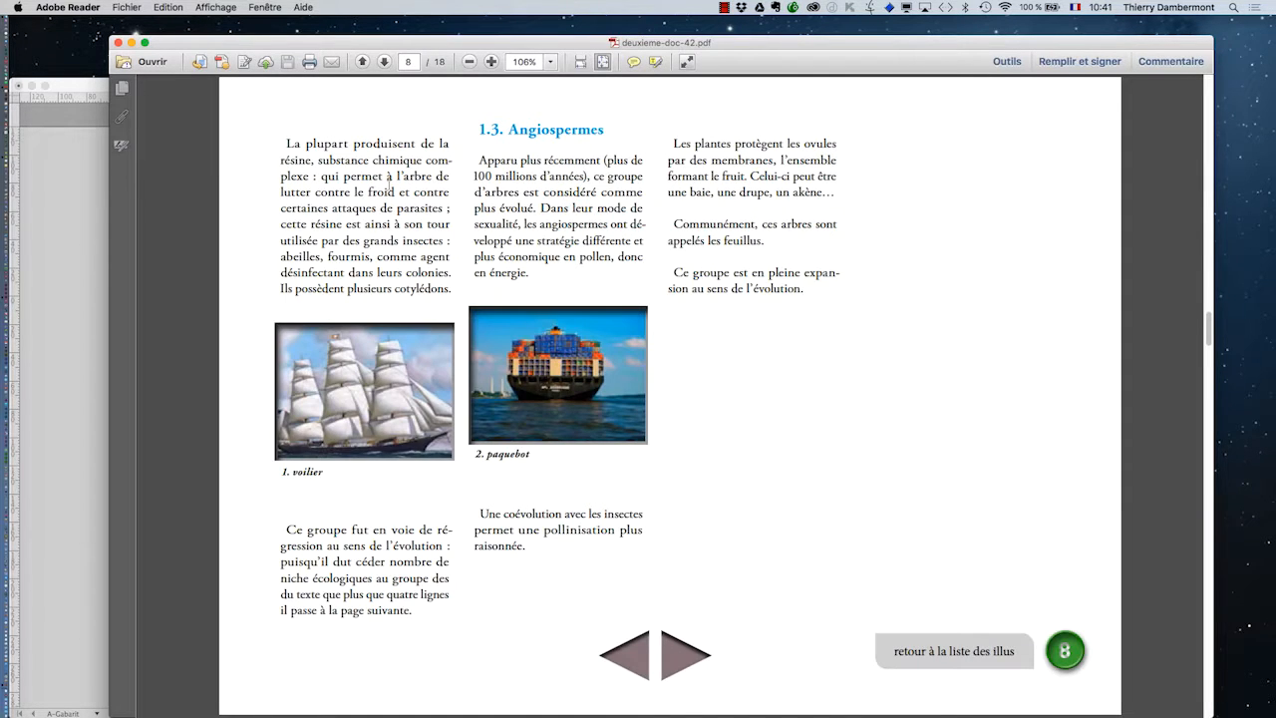
click(679, 660)
click(646, 659)
click(668, 662)
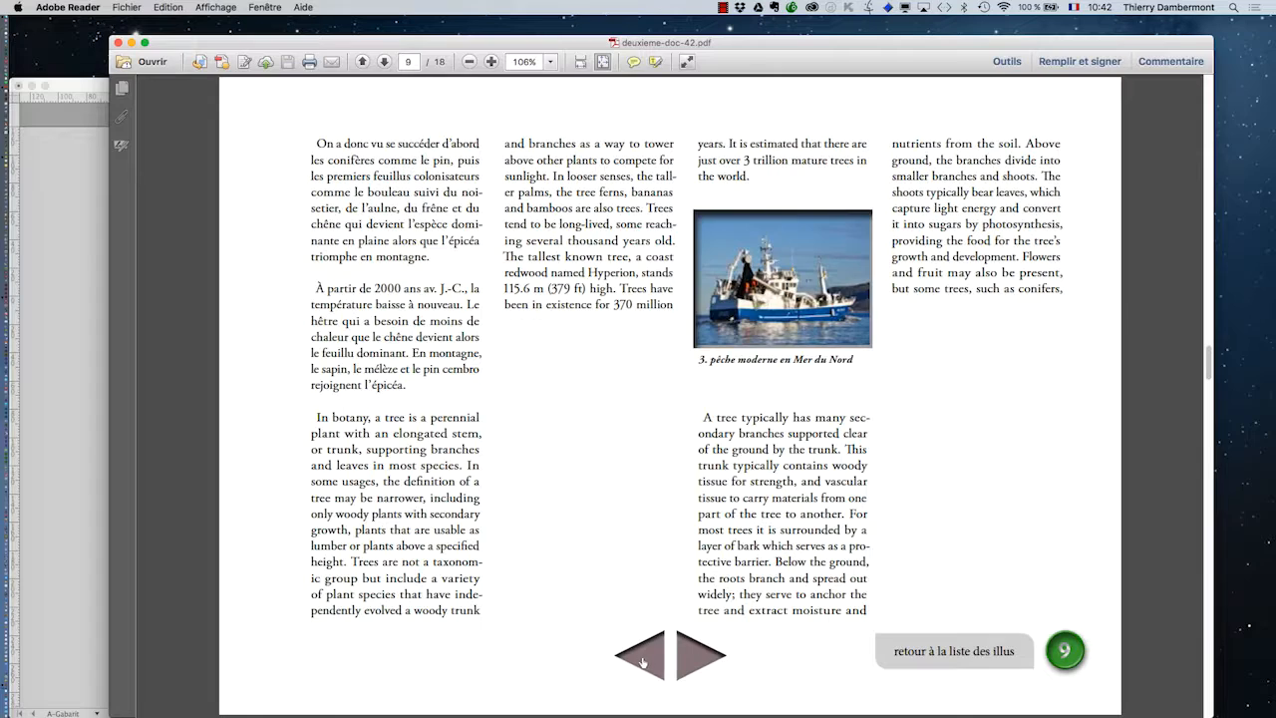
click(648, 660)
click(668, 662)
click(650, 662)
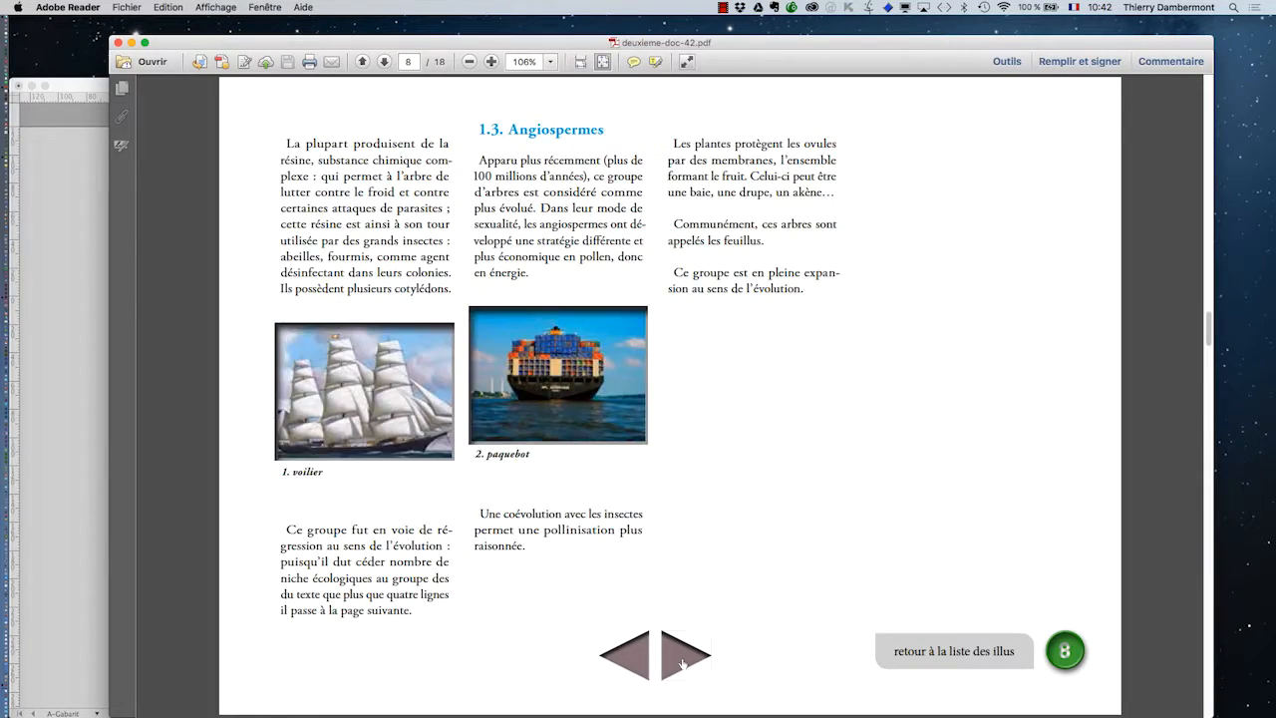
click(682, 662)
click(658, 663)
click(677, 664)
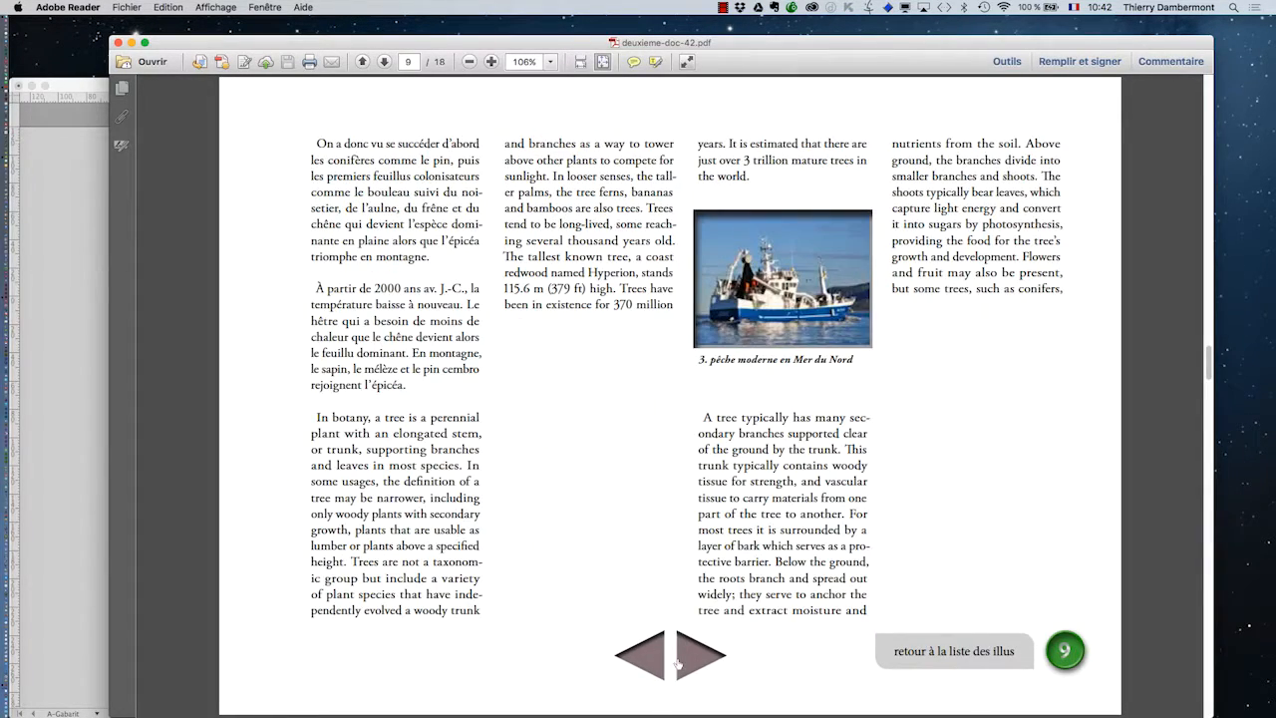
click(666, 662)
Page forward through the PDF with the next-page arrow, then return to the list with the retour à la liste des illus button.
click(688, 665)
click(690, 665)
click(690, 665)
click(690, 665)
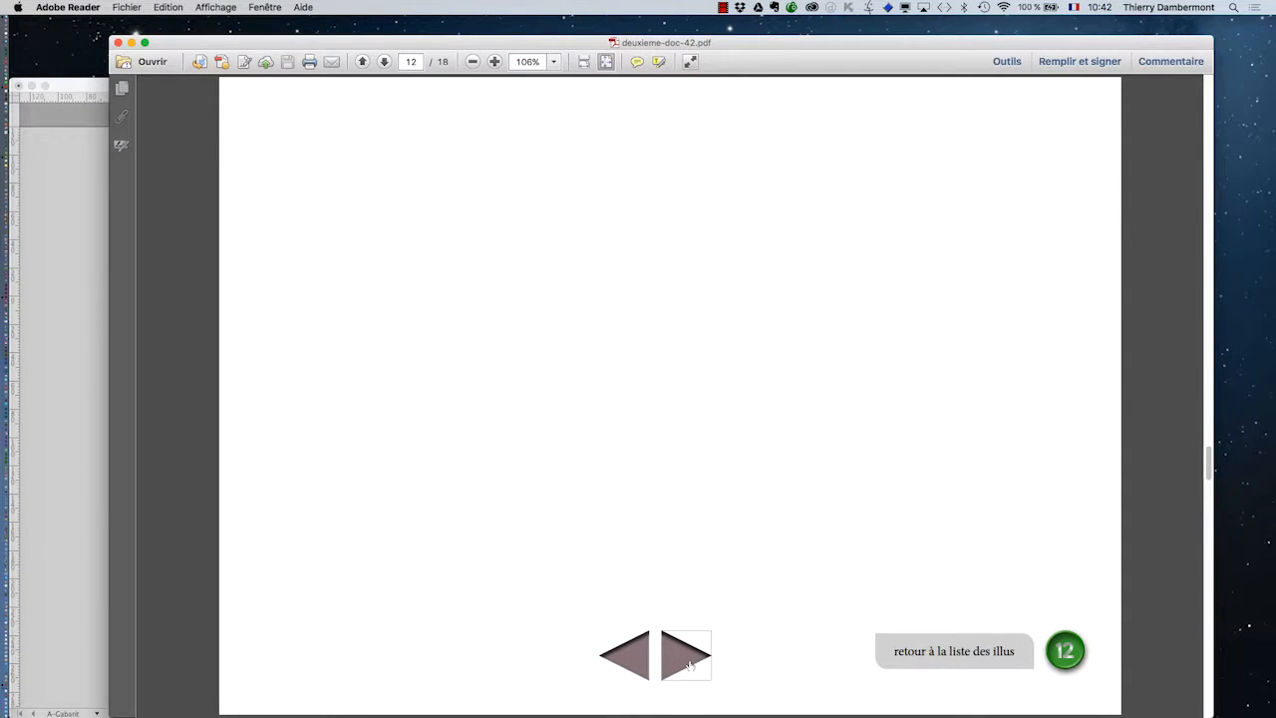
click(690, 665)
click(690, 665)
click(664, 664)
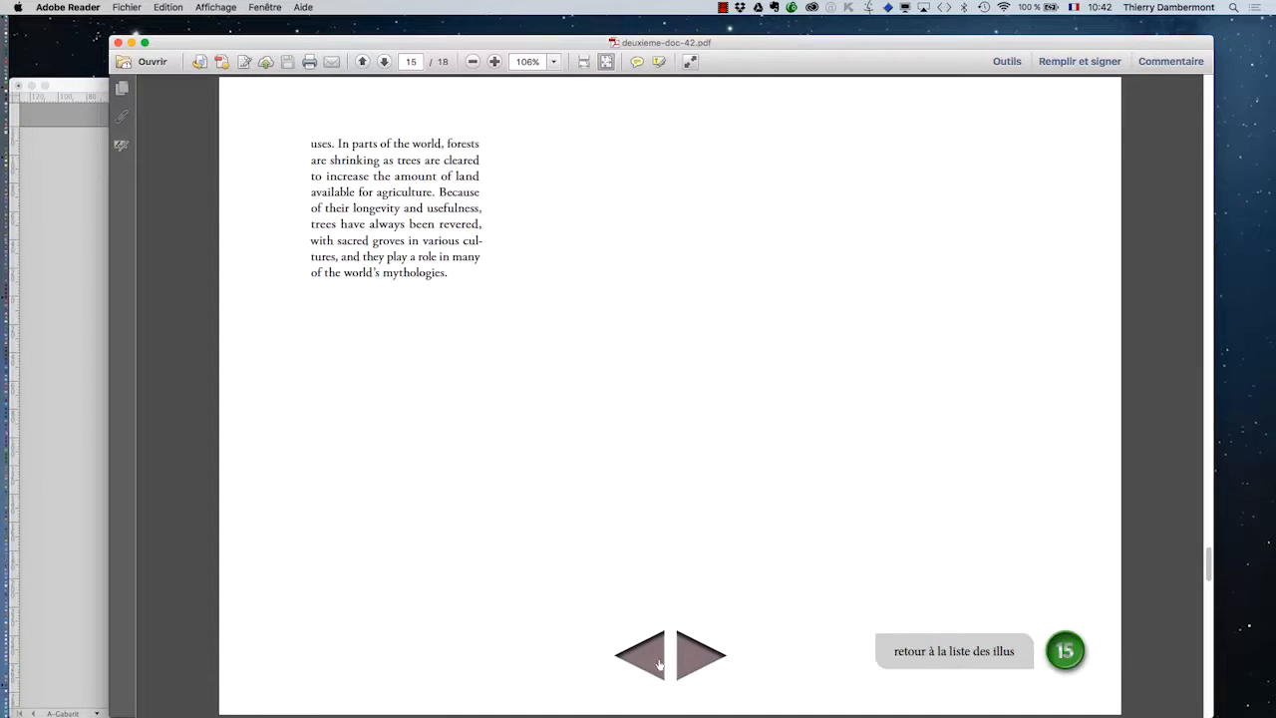
click(691, 664)
click(900, 660)
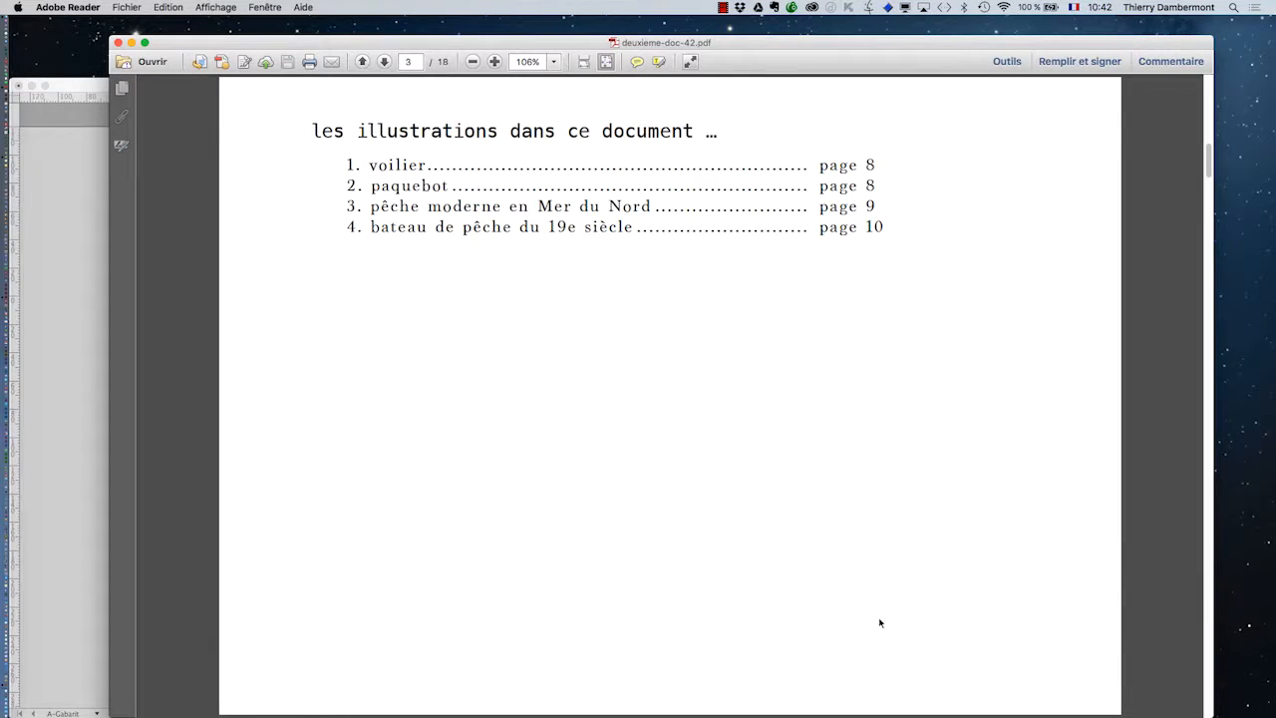
Follow the voilier link to page 8 and page back to the illustration list with the previous-page arrow.
click(423, 164)
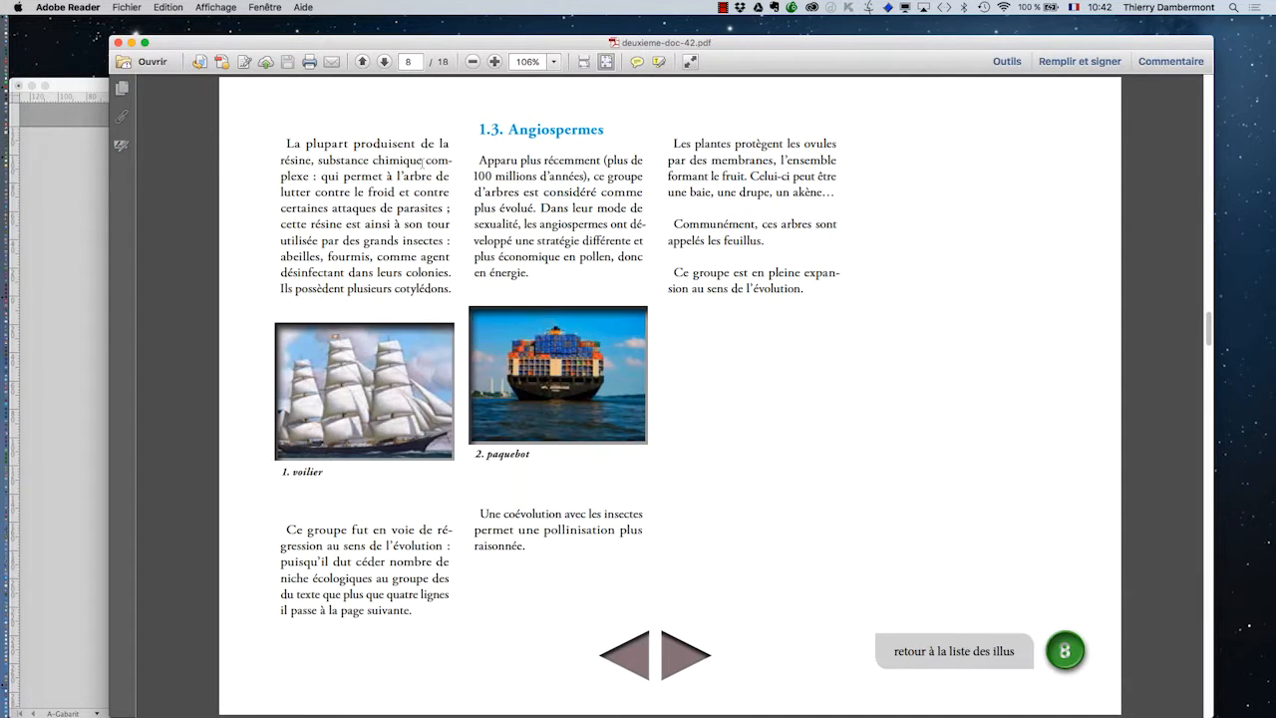
click(636, 668)
click(636, 667)
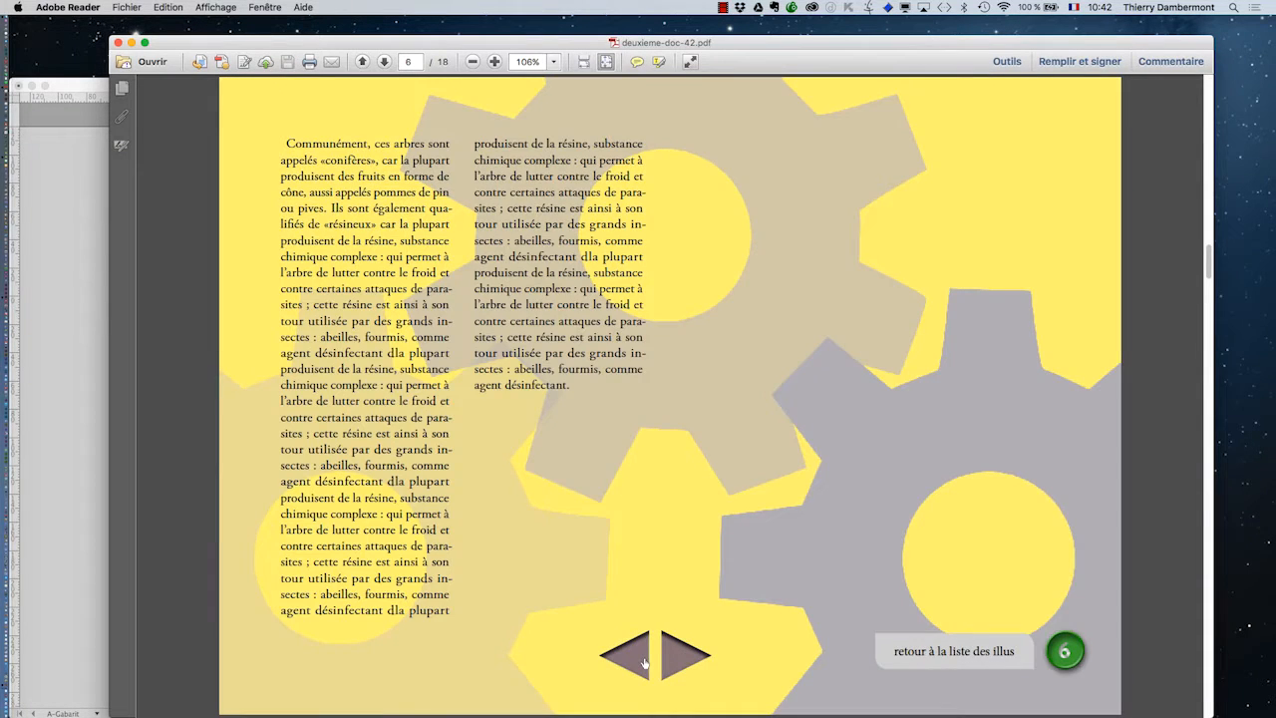
click(644, 663)
click(651, 661)
click(650, 663)
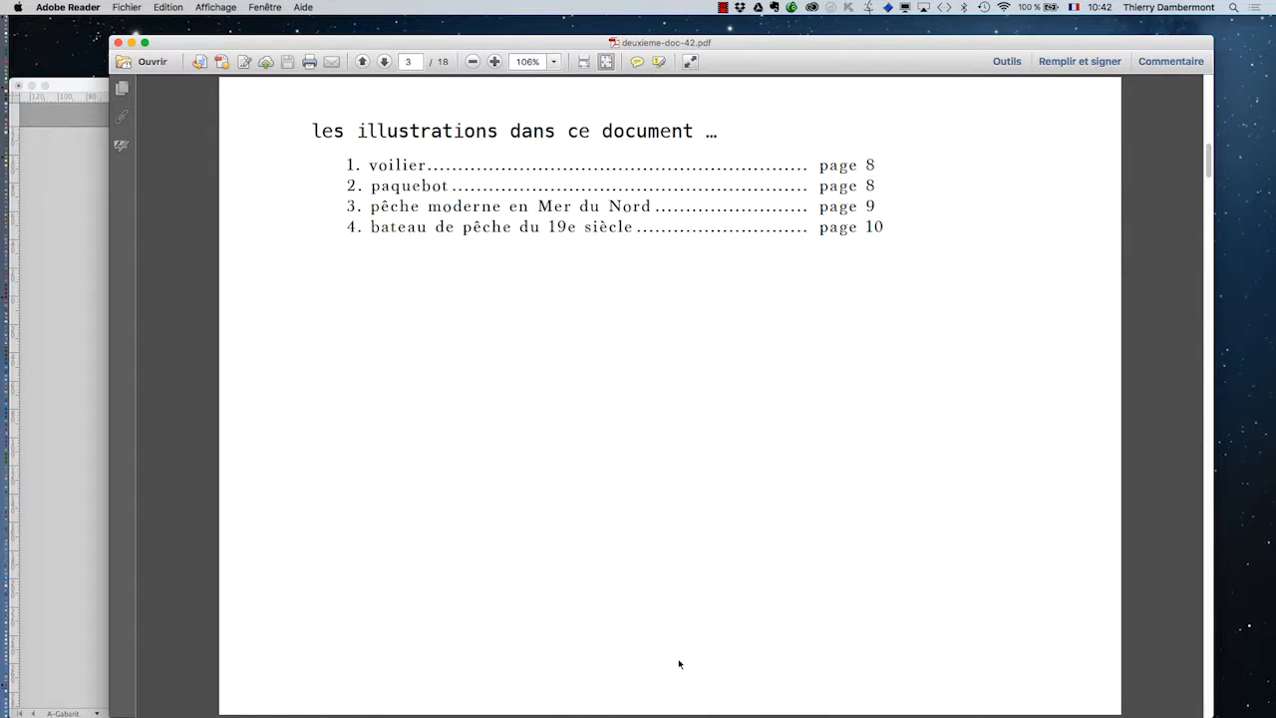
Return to InDesign and move both arrow buttons on the left master page to centre them horizontally at Y 182 mm.
key(super+Tab)
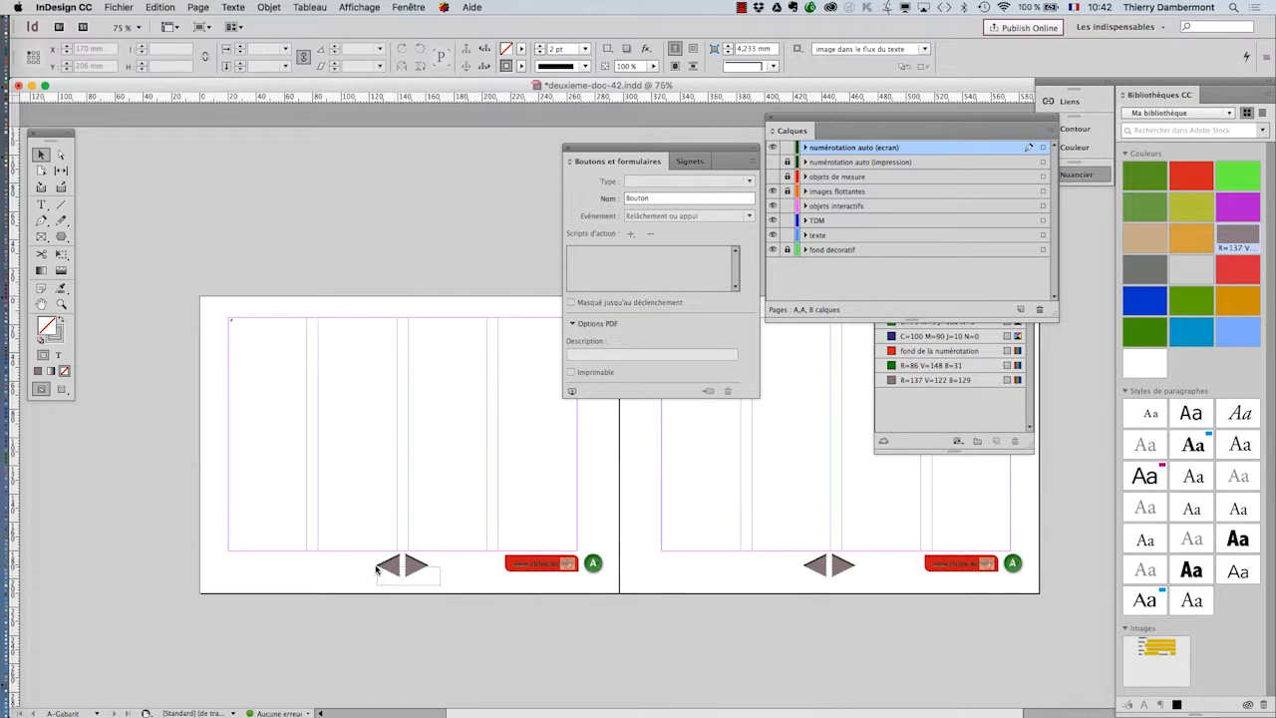
click(410, 570)
drag(415, 568, 430, 570)
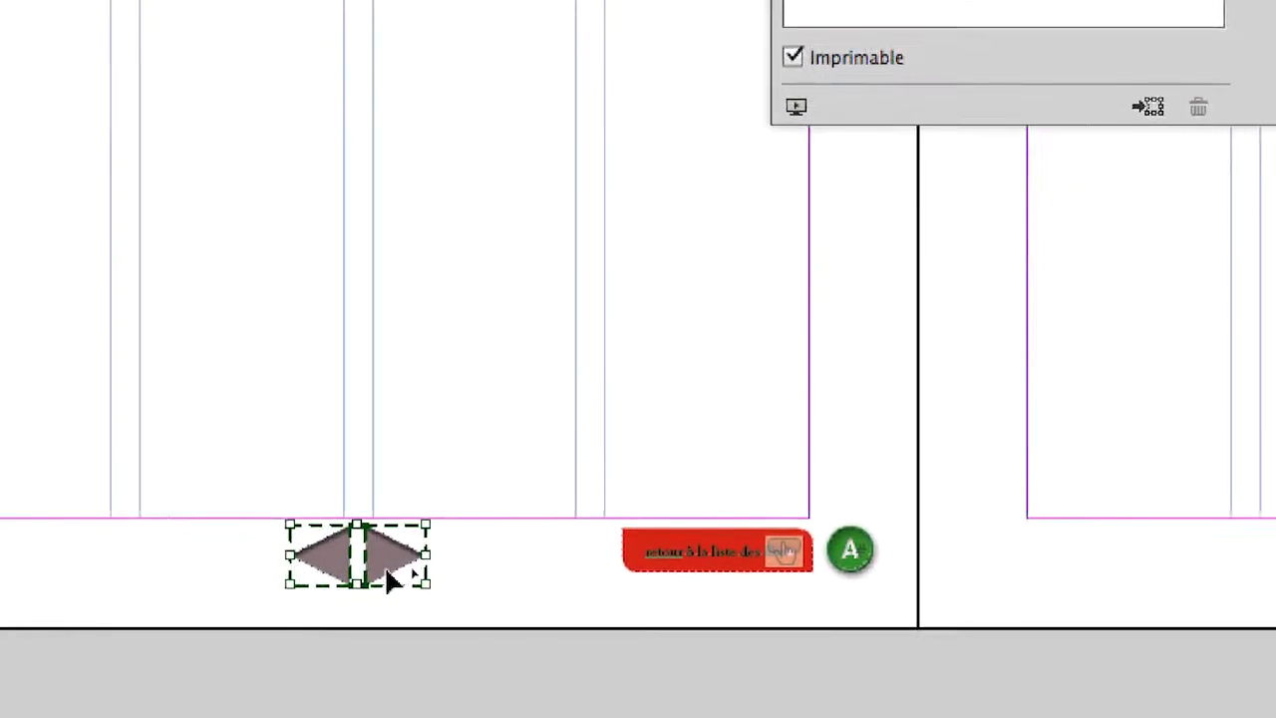
click(337, 602)
click(404, 557)
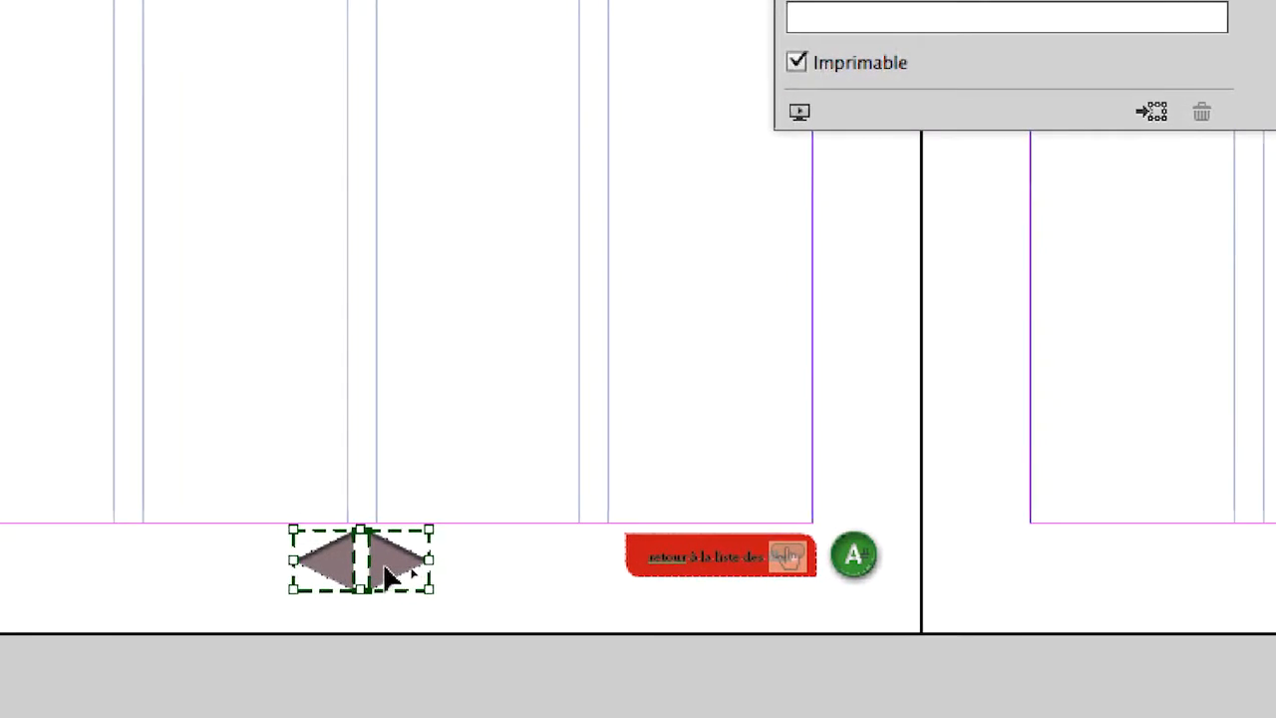
drag(385, 566, 389, 581)
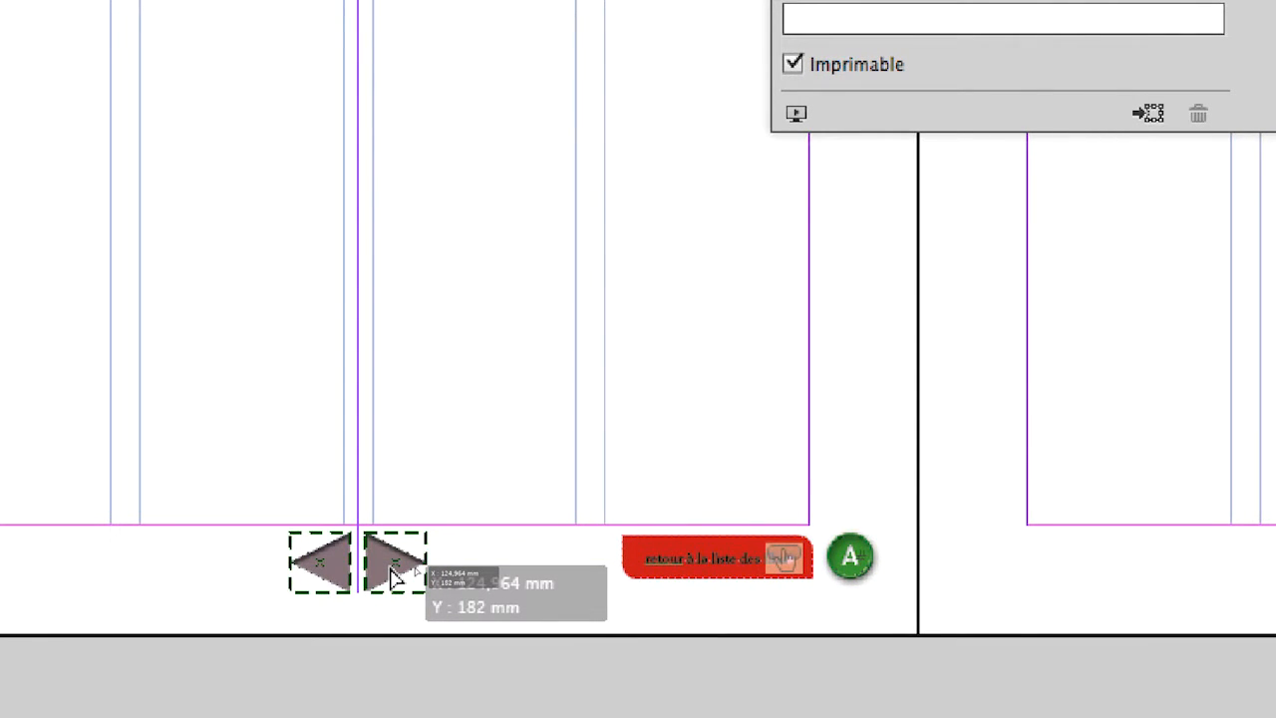
drag(394, 576, 398, 576)
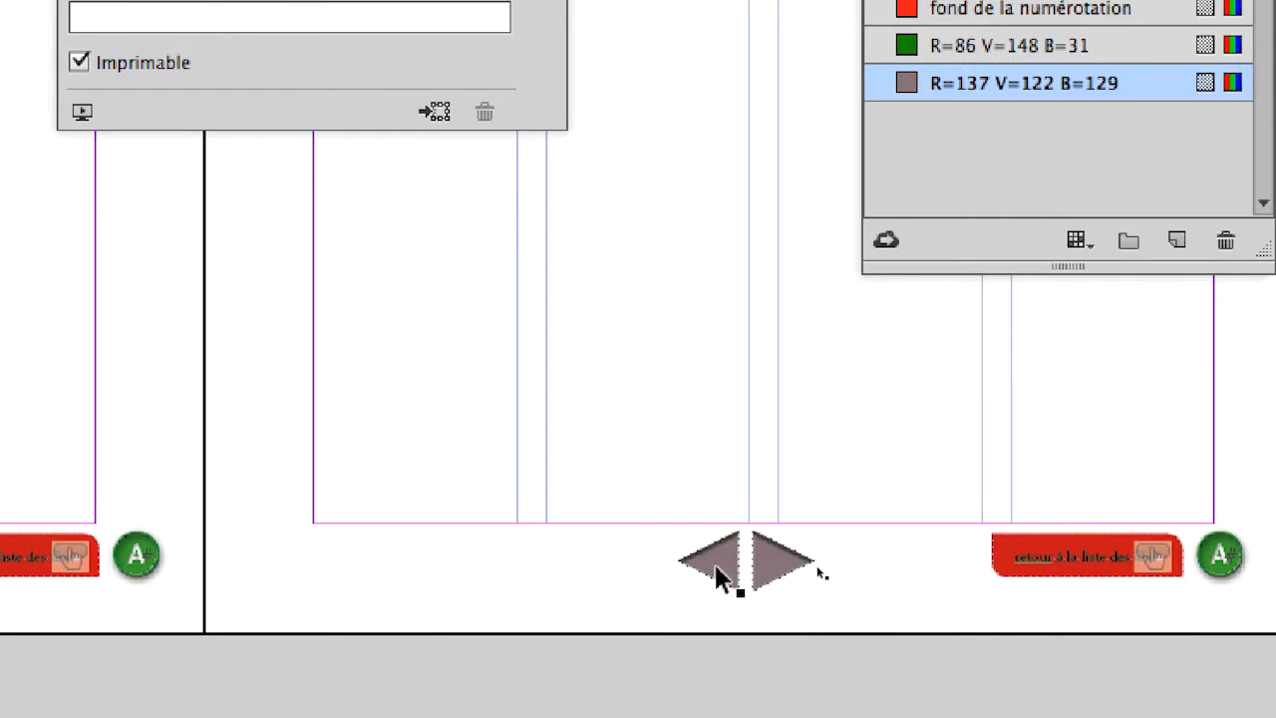
Check the centring of the two arrow buttons on the right master page, closing the button settings.
click(716, 568)
shift+click(774, 567)
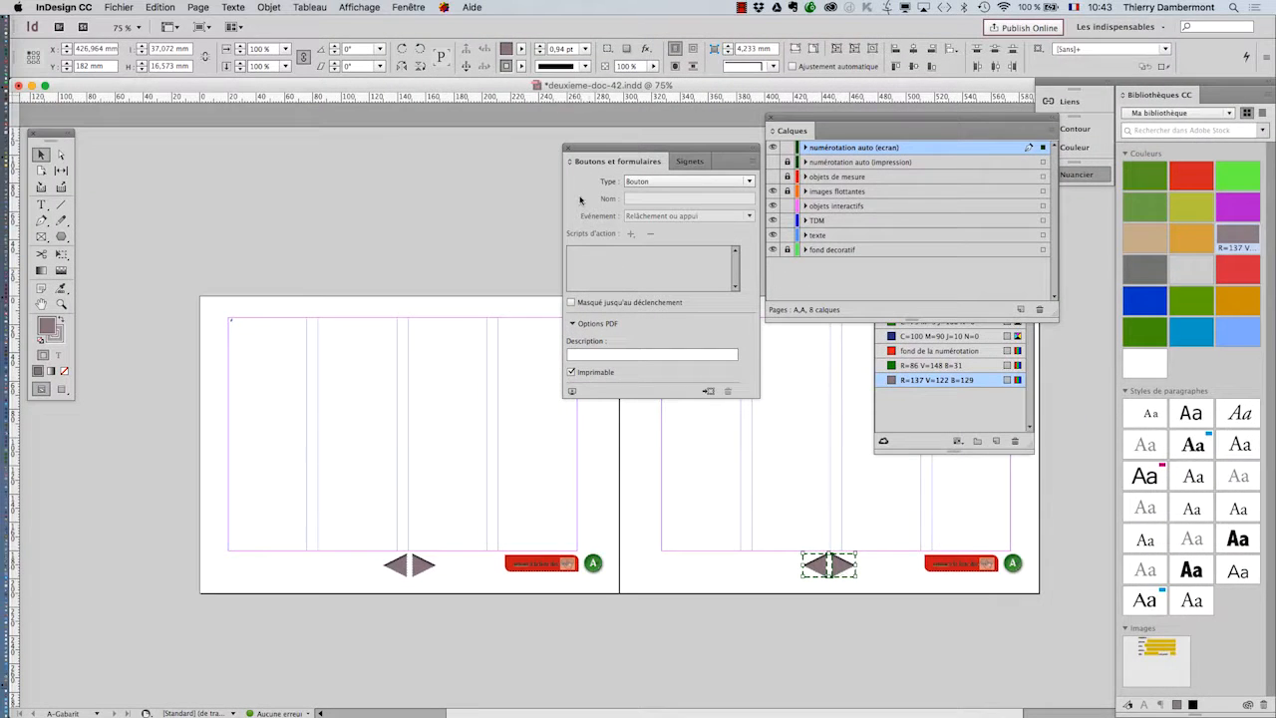
click(565, 146)
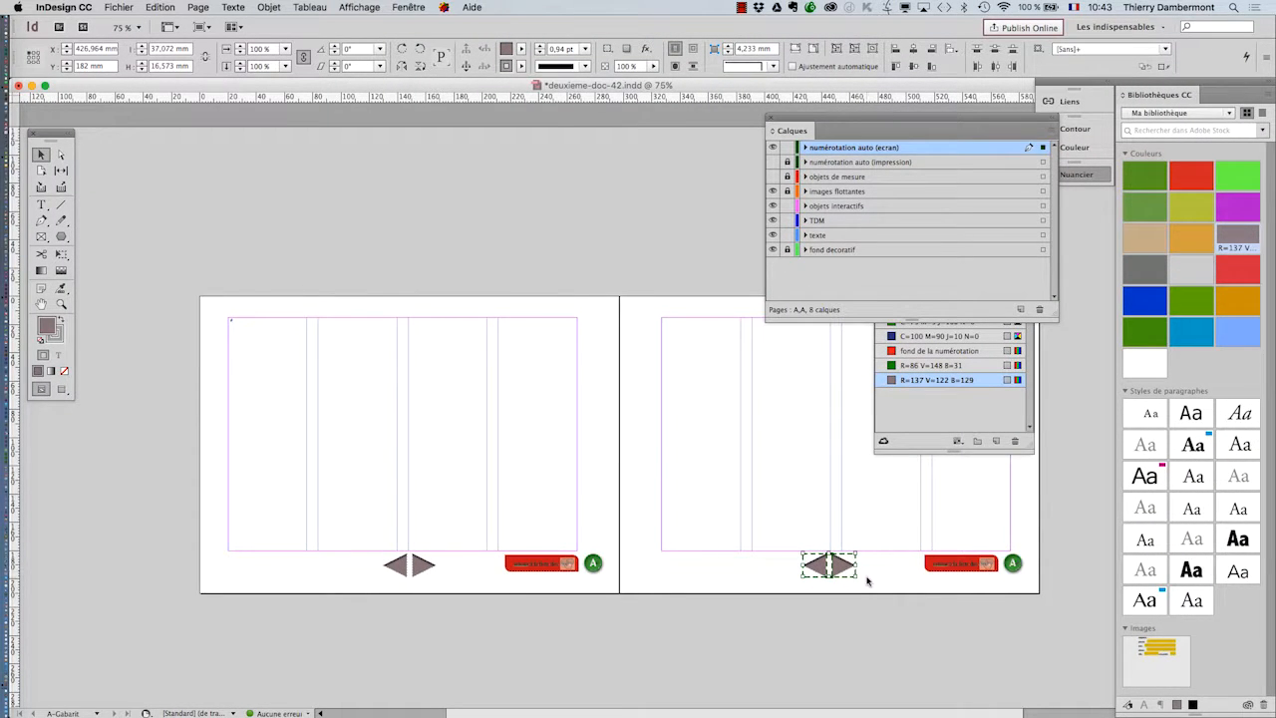
scroll(863, 580, up, 2)
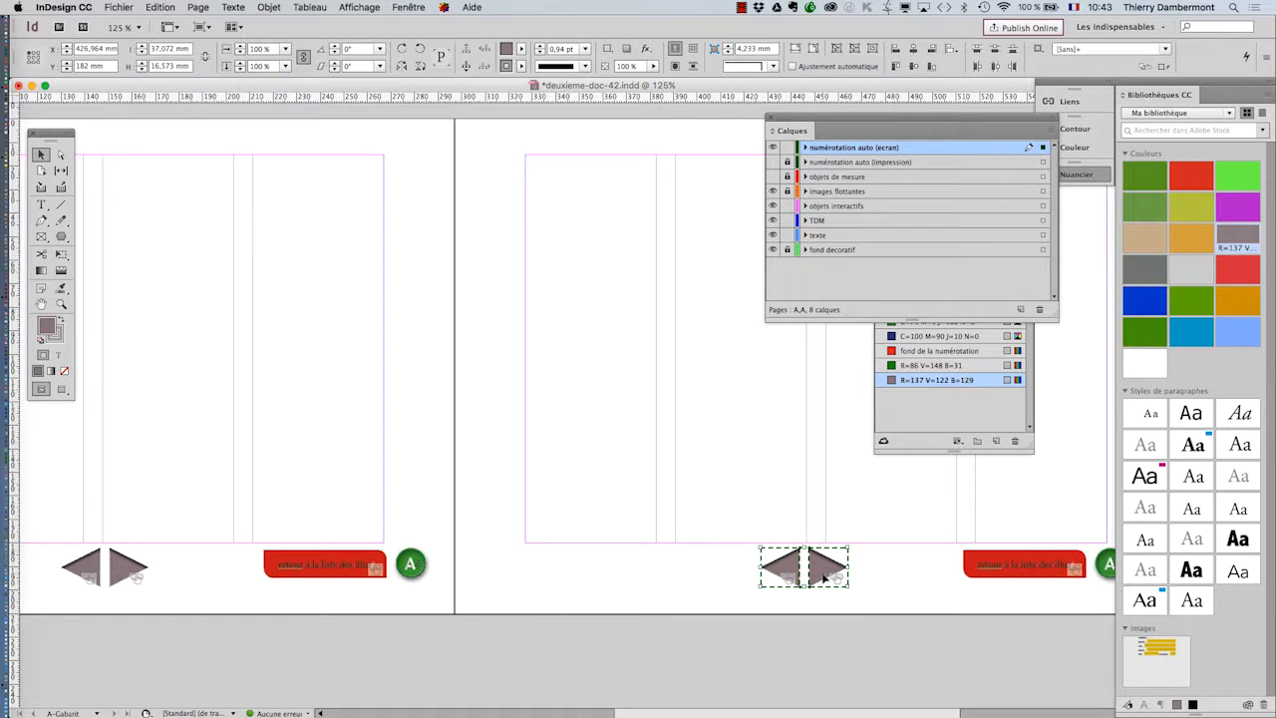
drag(822, 574, 824, 578)
Save the document and re-export all pages as an interactive PDF over deuxieme-doc-42.pdf, accepting the RGB colour conversion.
click(117, 7)
click(139, 93)
click(125, 5)
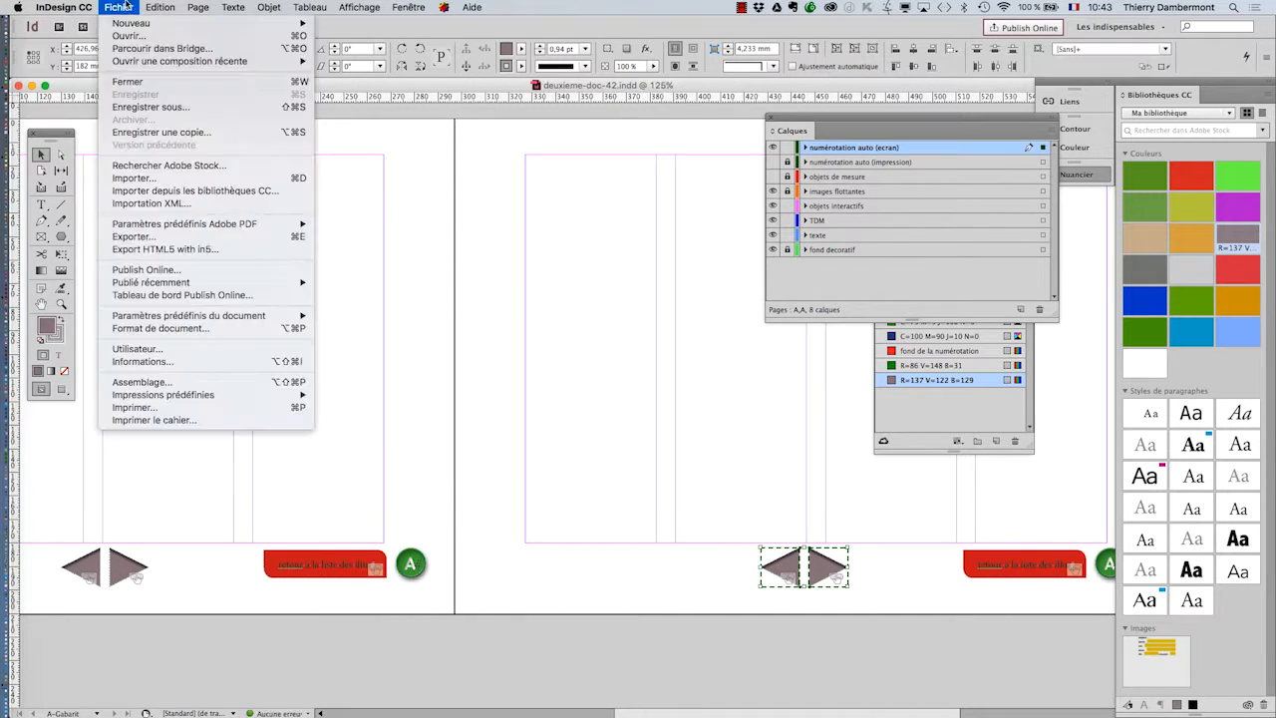
click(132, 237)
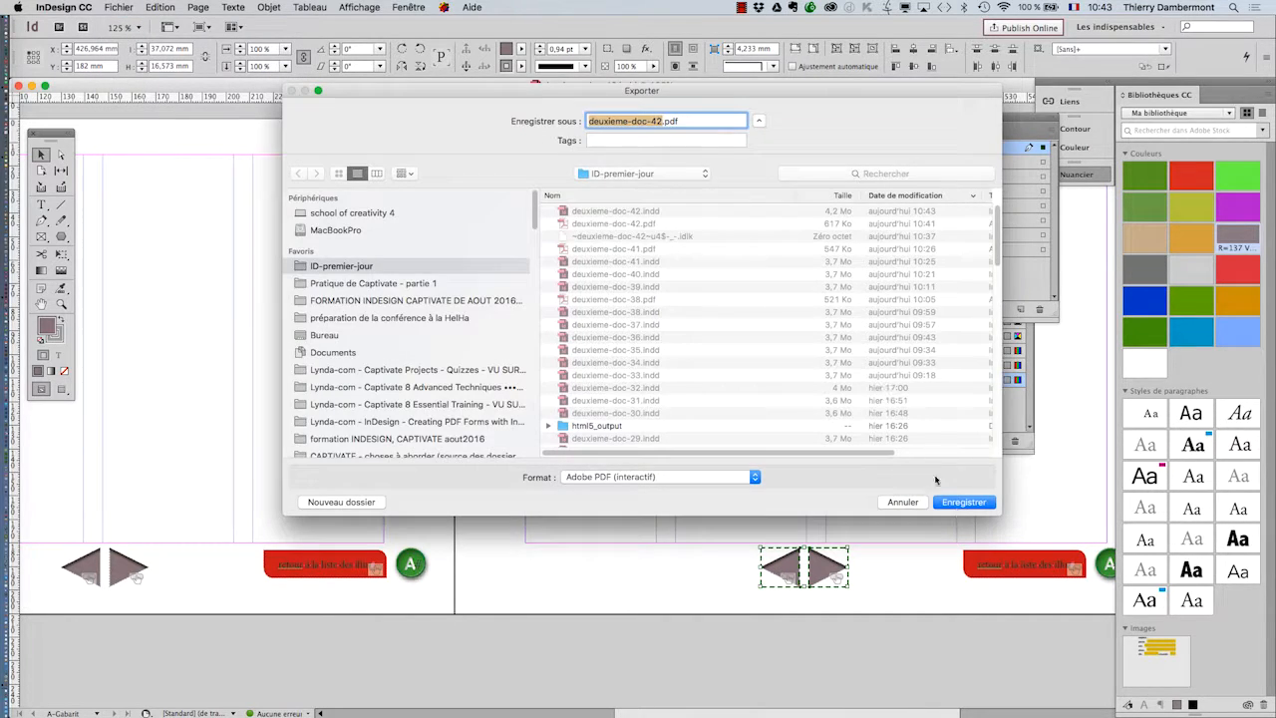
click(963, 501)
click(748, 178)
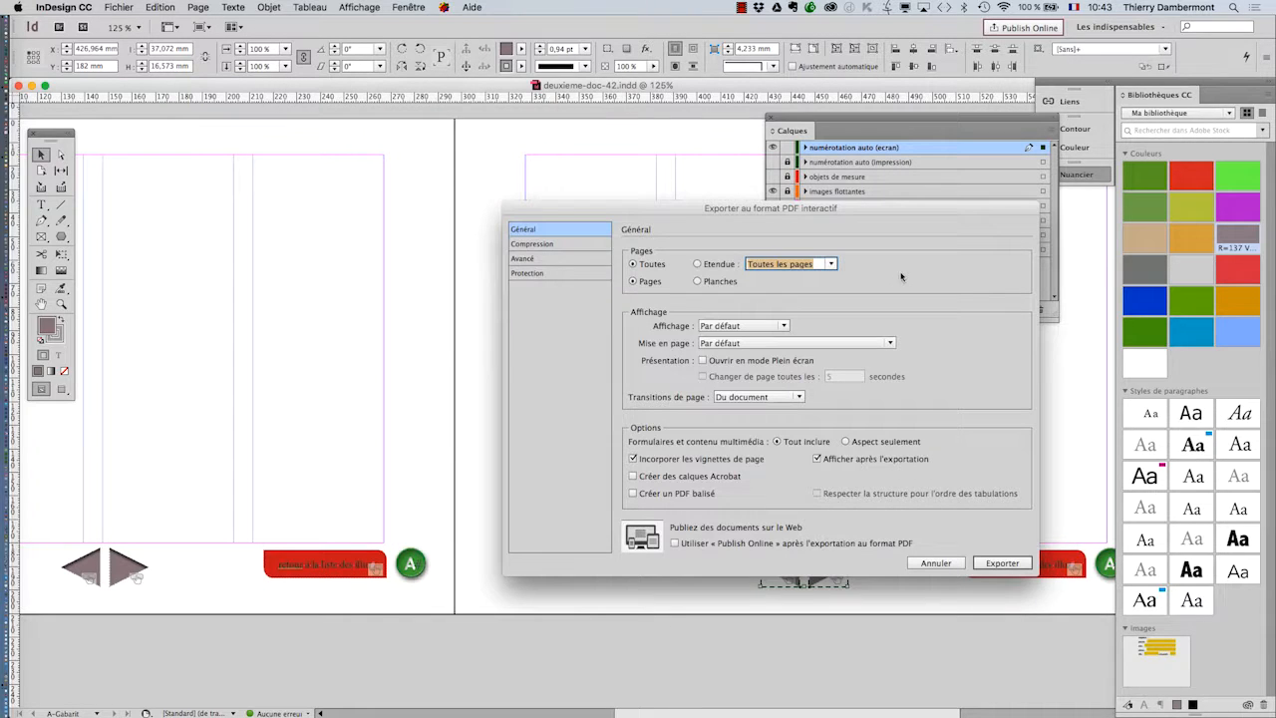
click(989, 563)
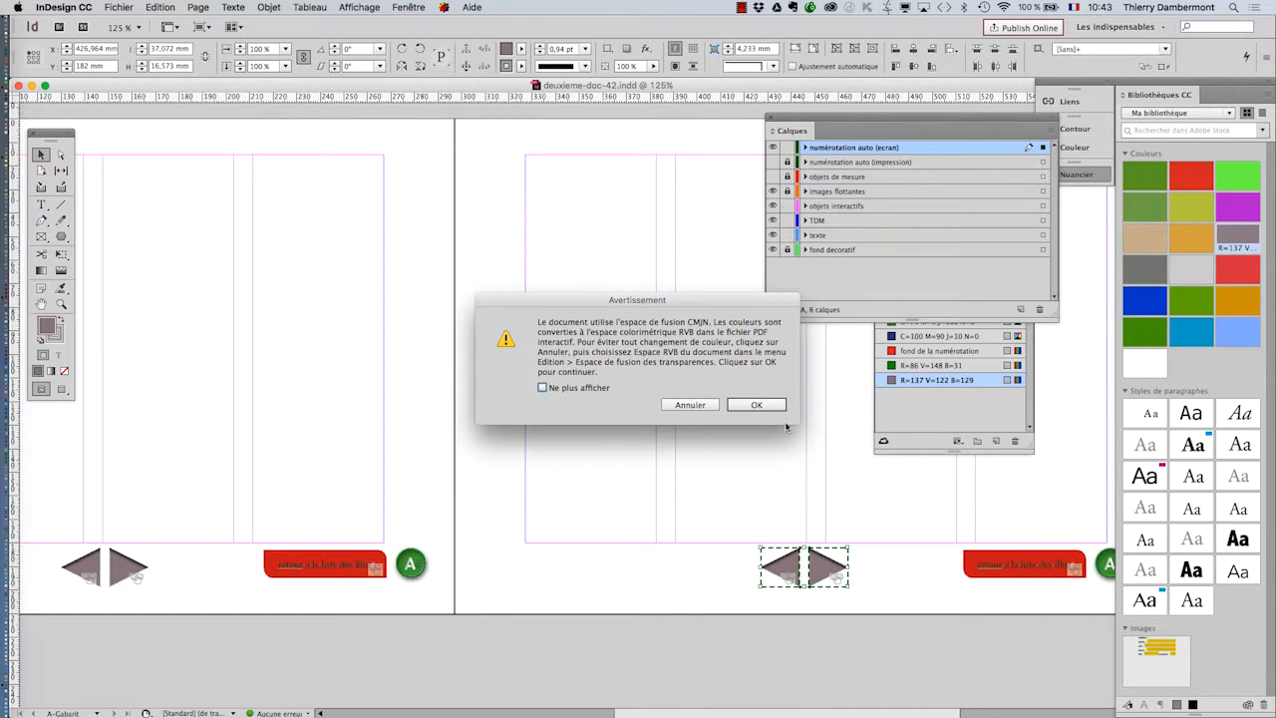
click(769, 412)
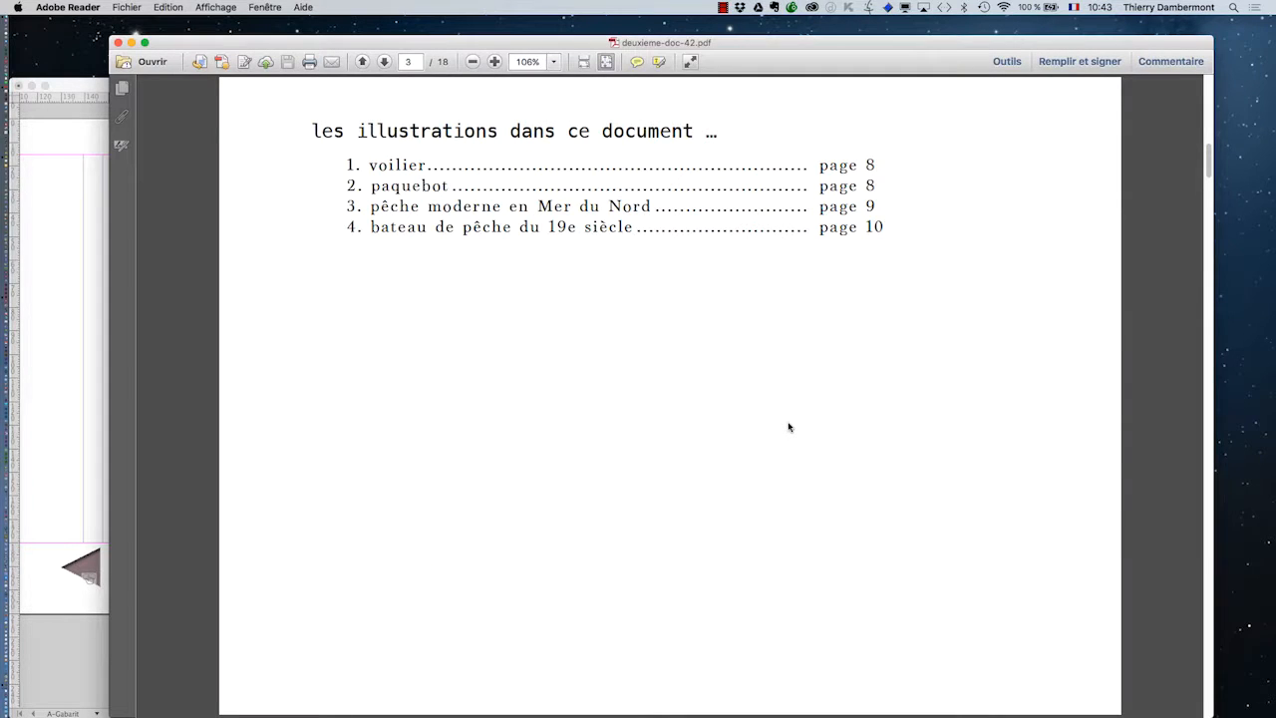
Follow the paquebot link in the illustration list and page forward to page 10 with the next-page arrow.
click(427, 189)
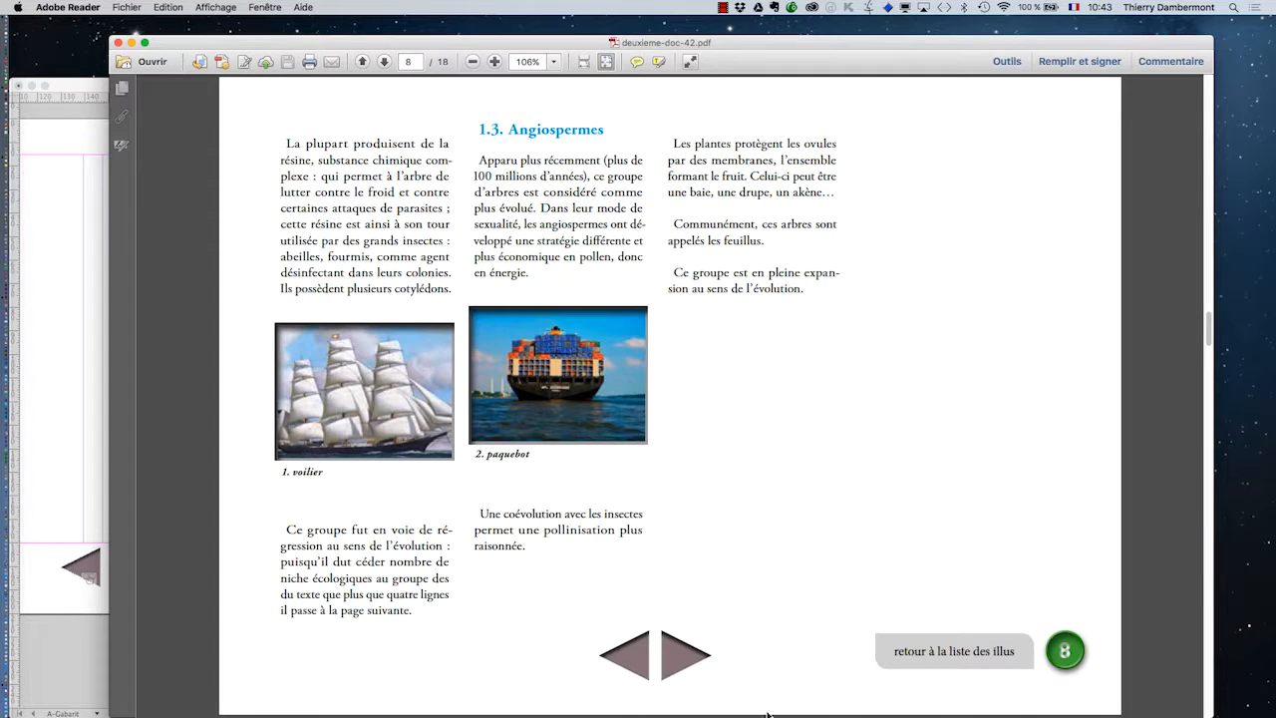
click(688, 668)
click(688, 668)
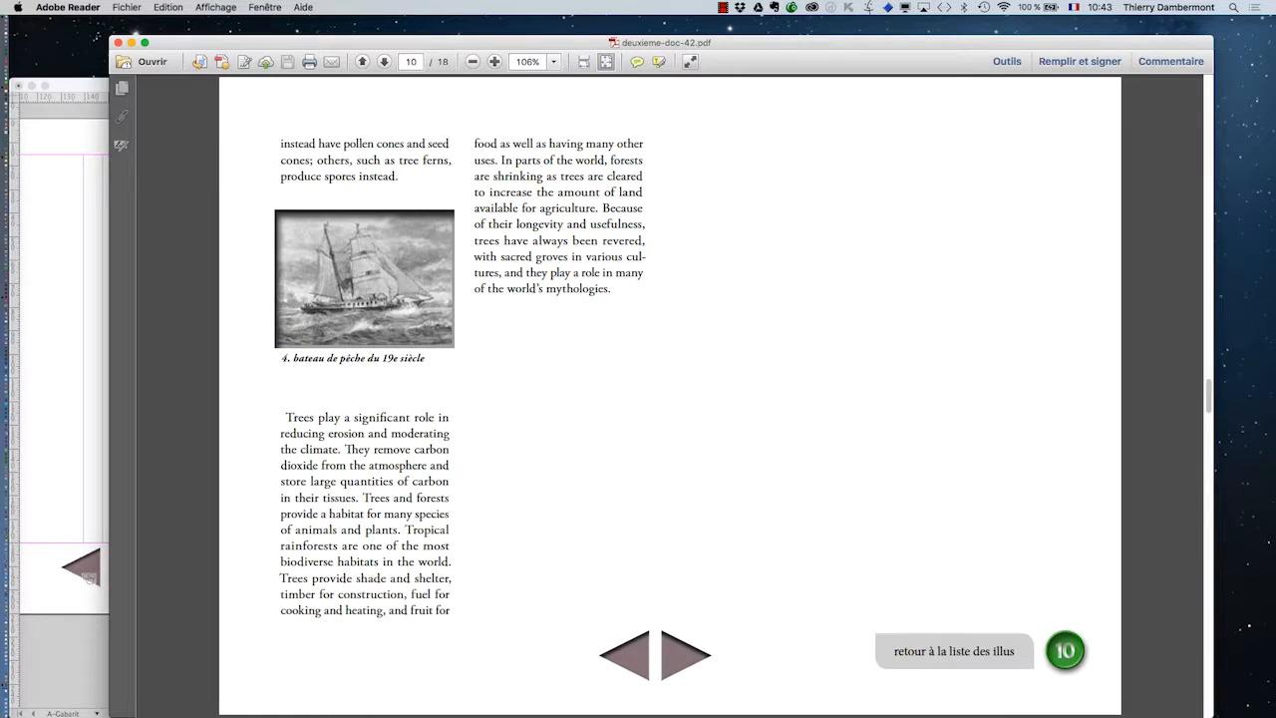
Close the PDF and reopen deuxieme-doc-42.pdf from the ID-premier-jour folder in Adobe Reader.
click(116, 42)
click(127, 7)
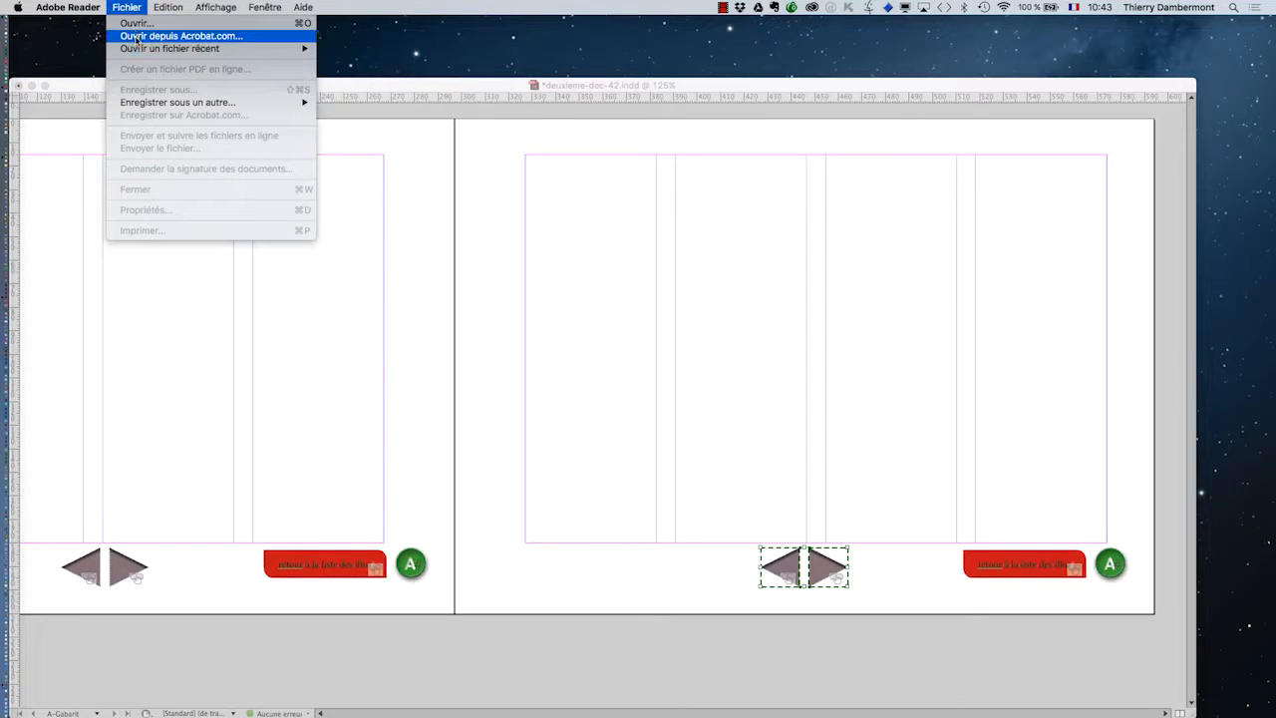
click(137, 22)
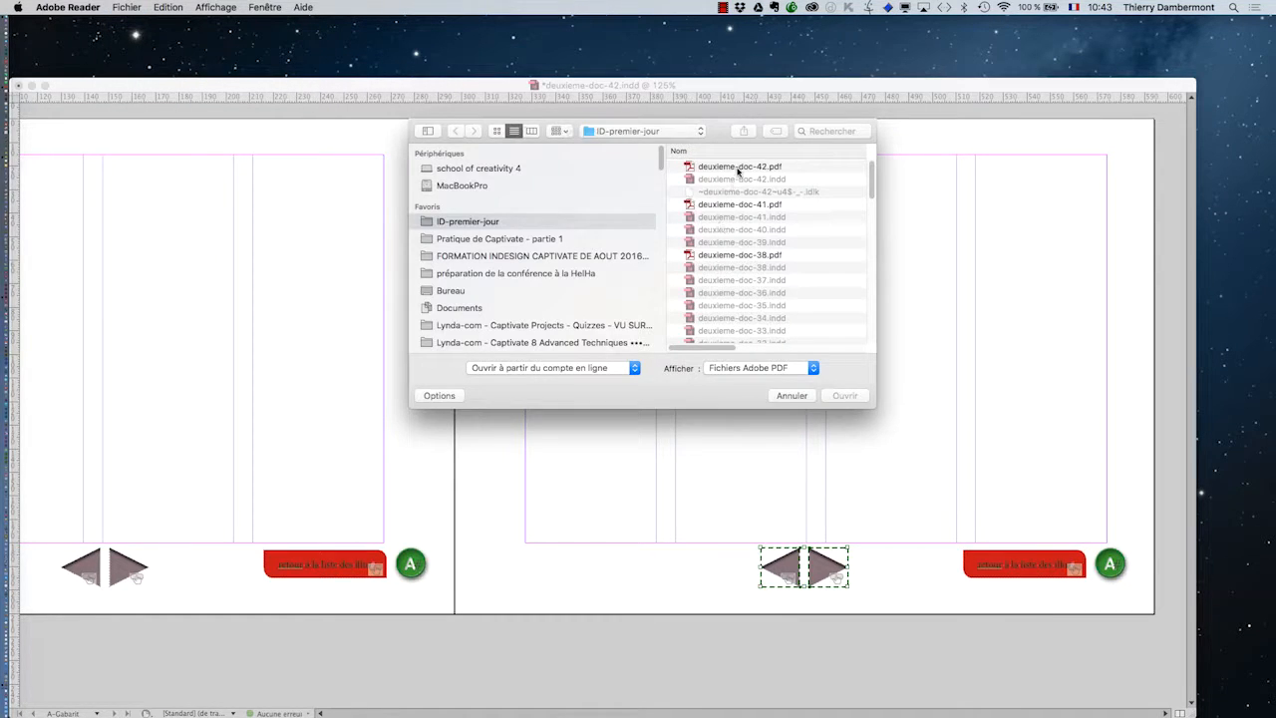
click(738, 168)
click(844, 396)
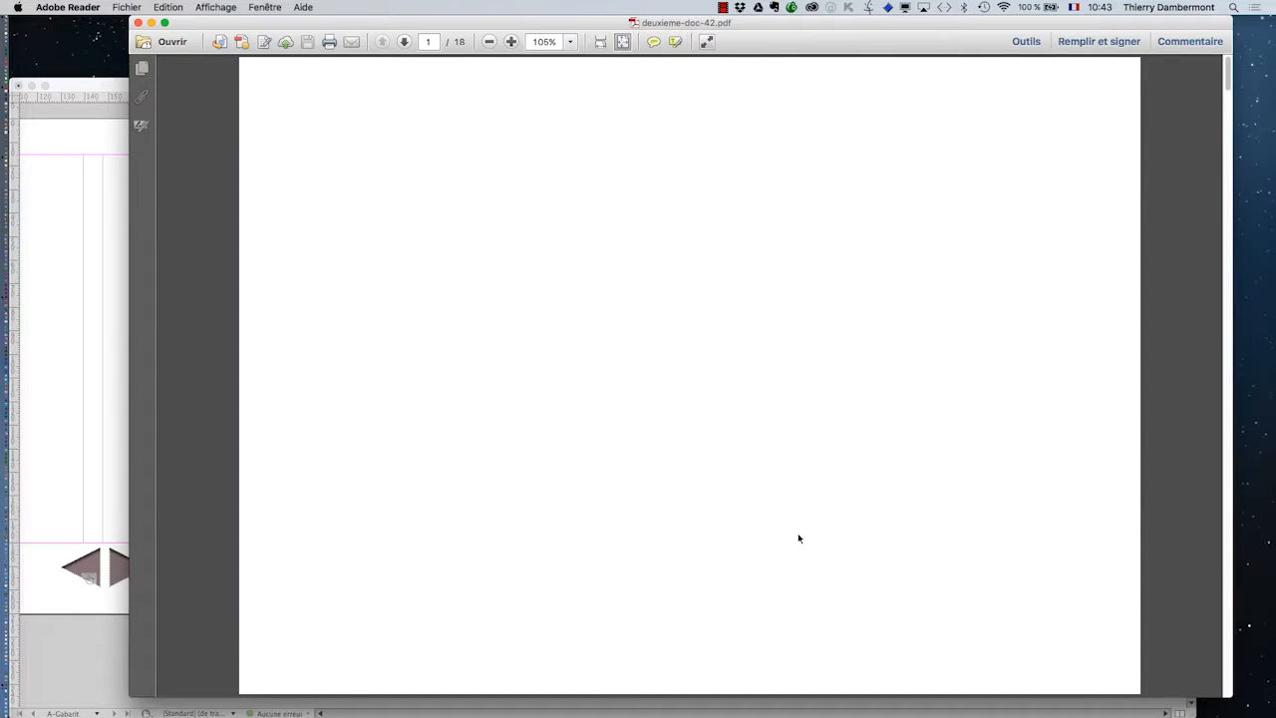
Page forward from the first page of the PDF past page 8, checking the position of the arrows.
click(707, 634)
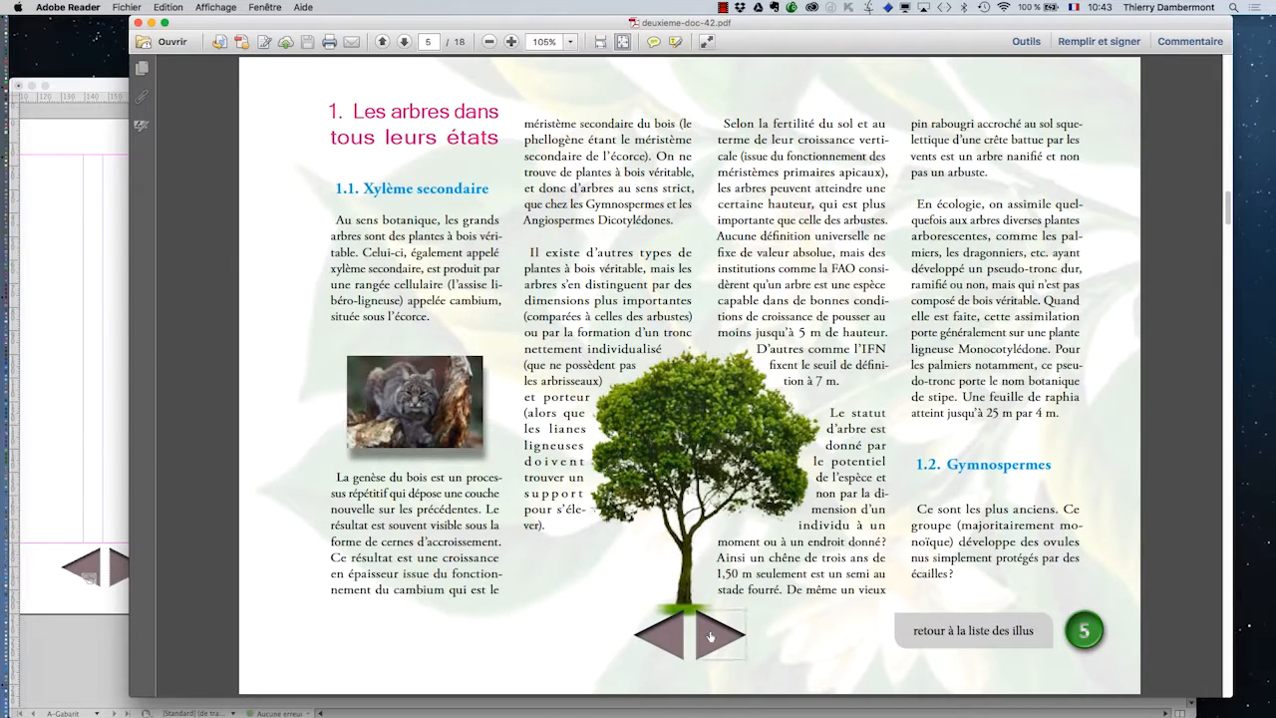
click(709, 636)
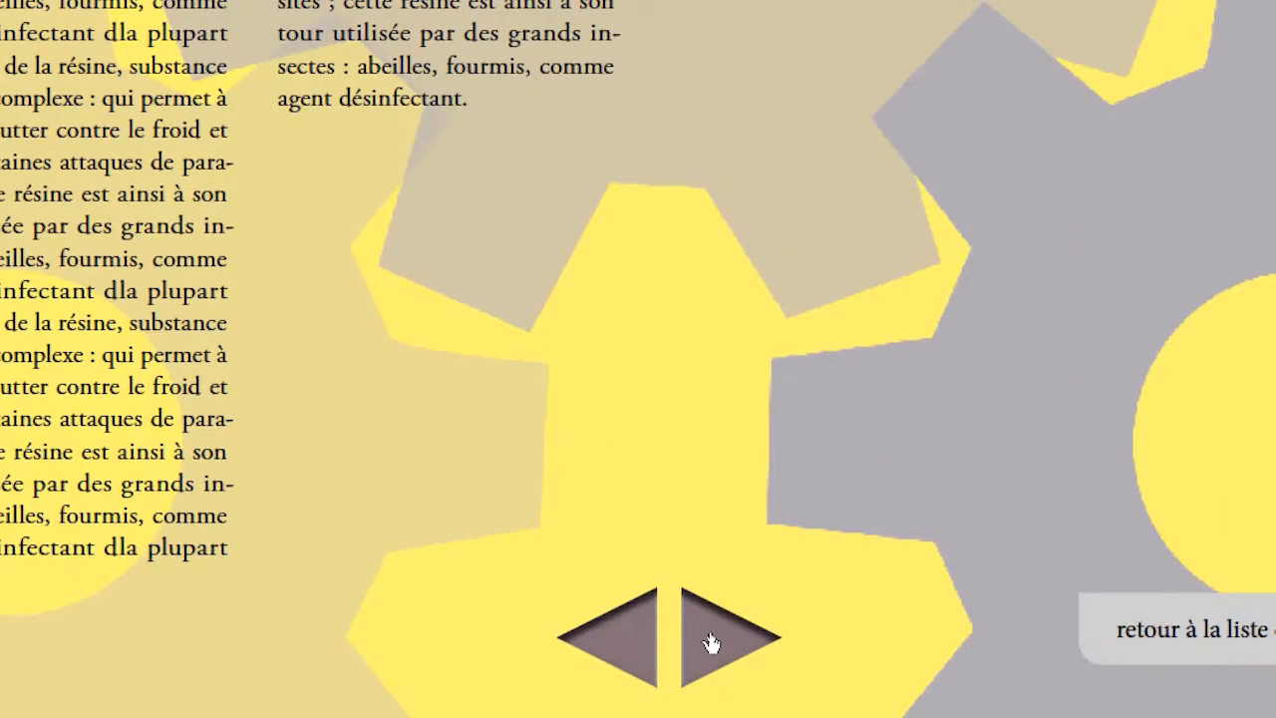
click(711, 643)
click(713, 644)
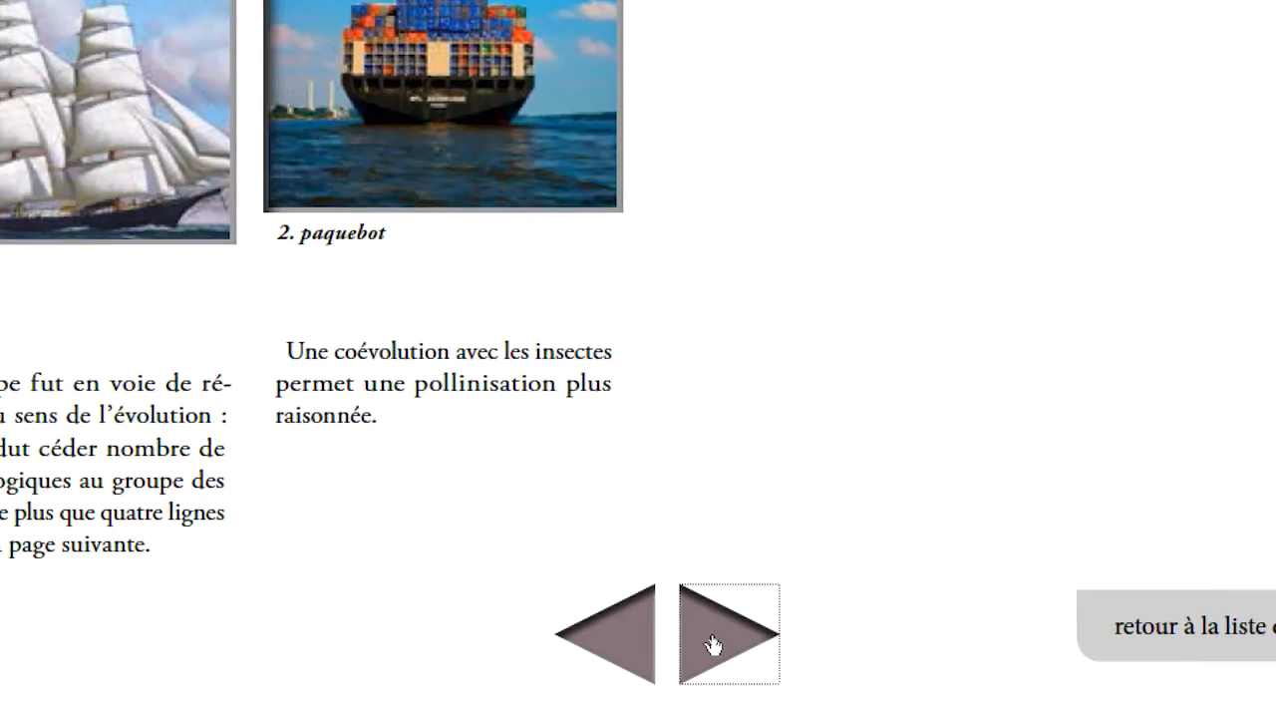
click(713, 644)
Page back with the previous-page arrow, and return to page 8 with the next-page arrow to compare the arrow positions.
click(604, 641)
click(606, 643)
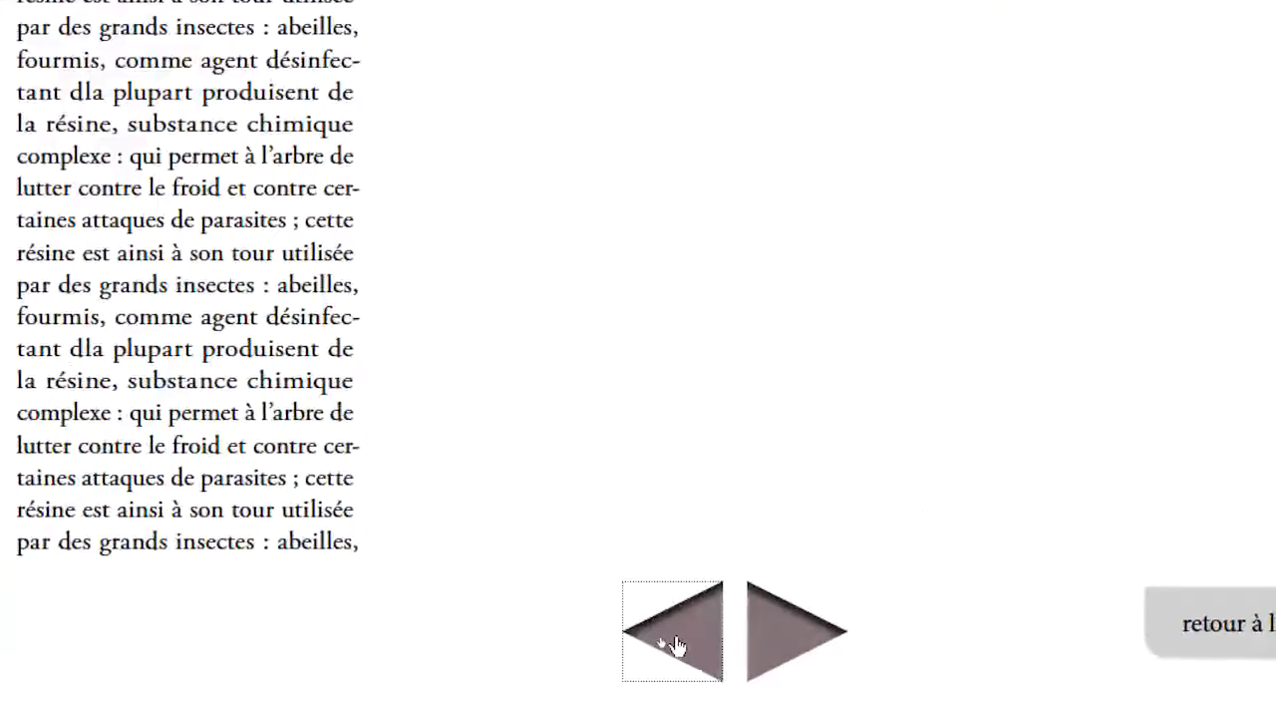
click(677, 645)
click(677, 645)
click(773, 644)
click(774, 644)
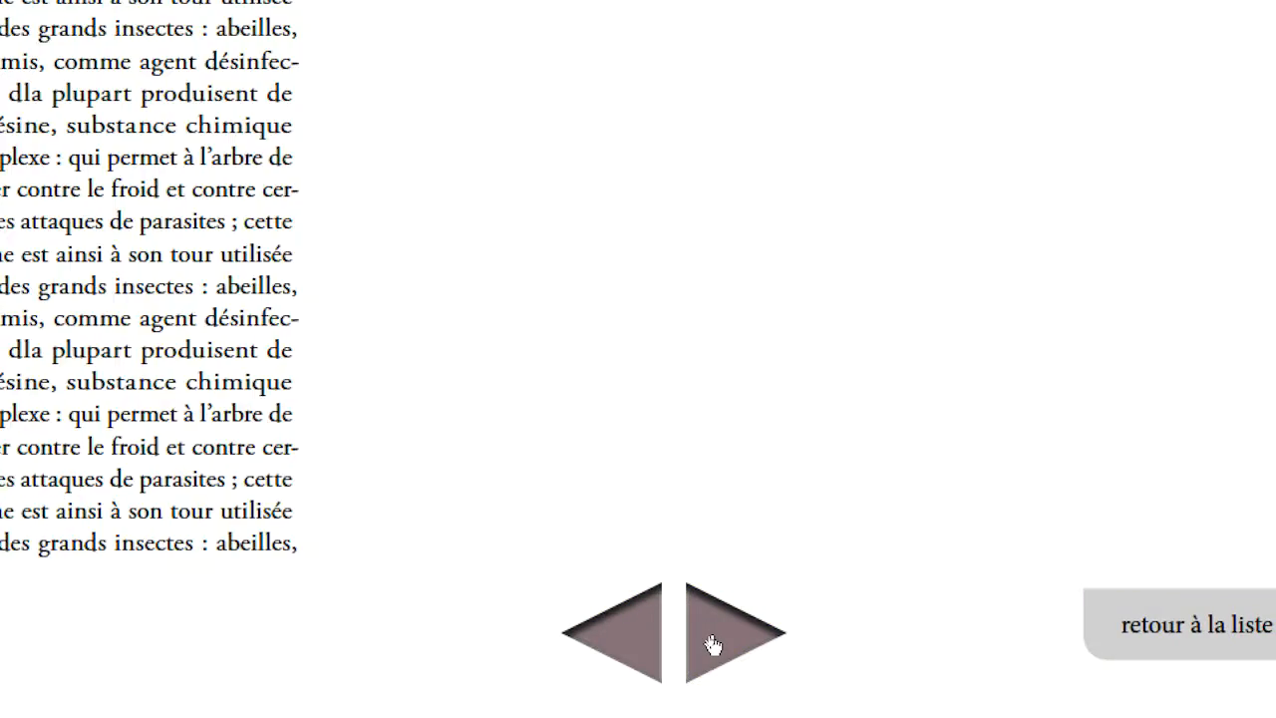
click(713, 644)
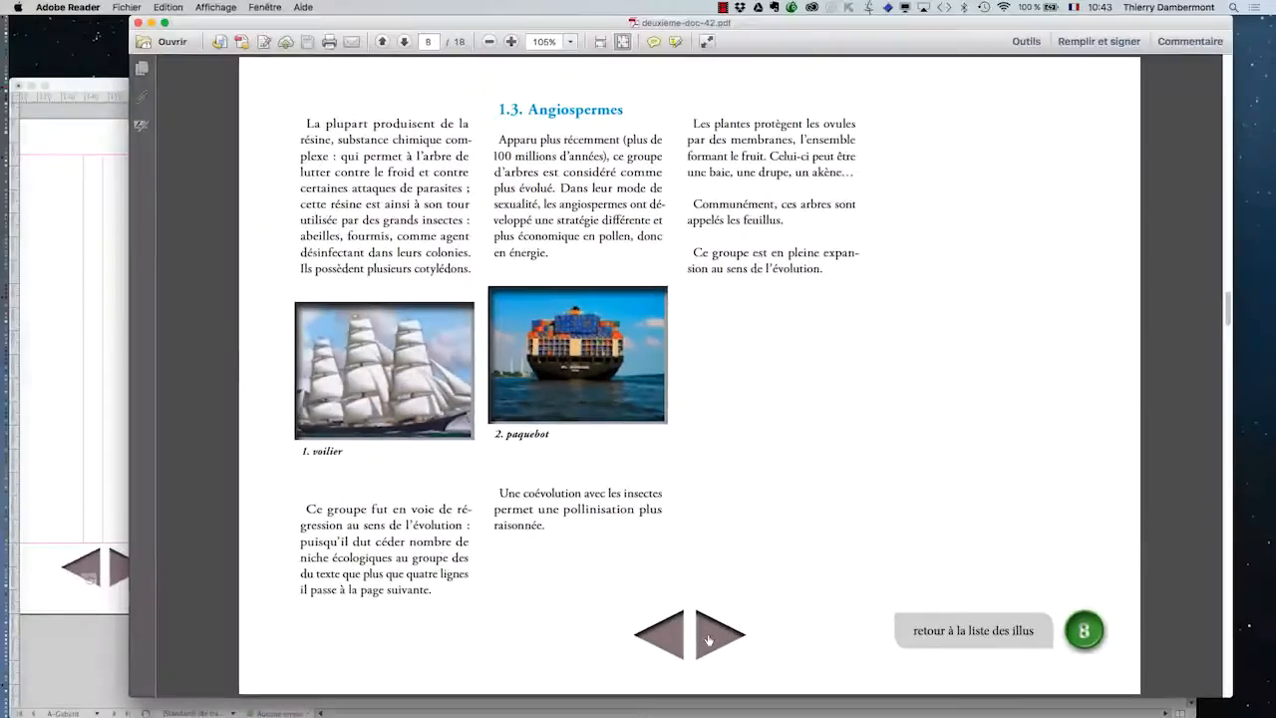
Page forward from page 8 to page 16 with the next-page arrow, checking that the arrows keep their position.
click(711, 642)
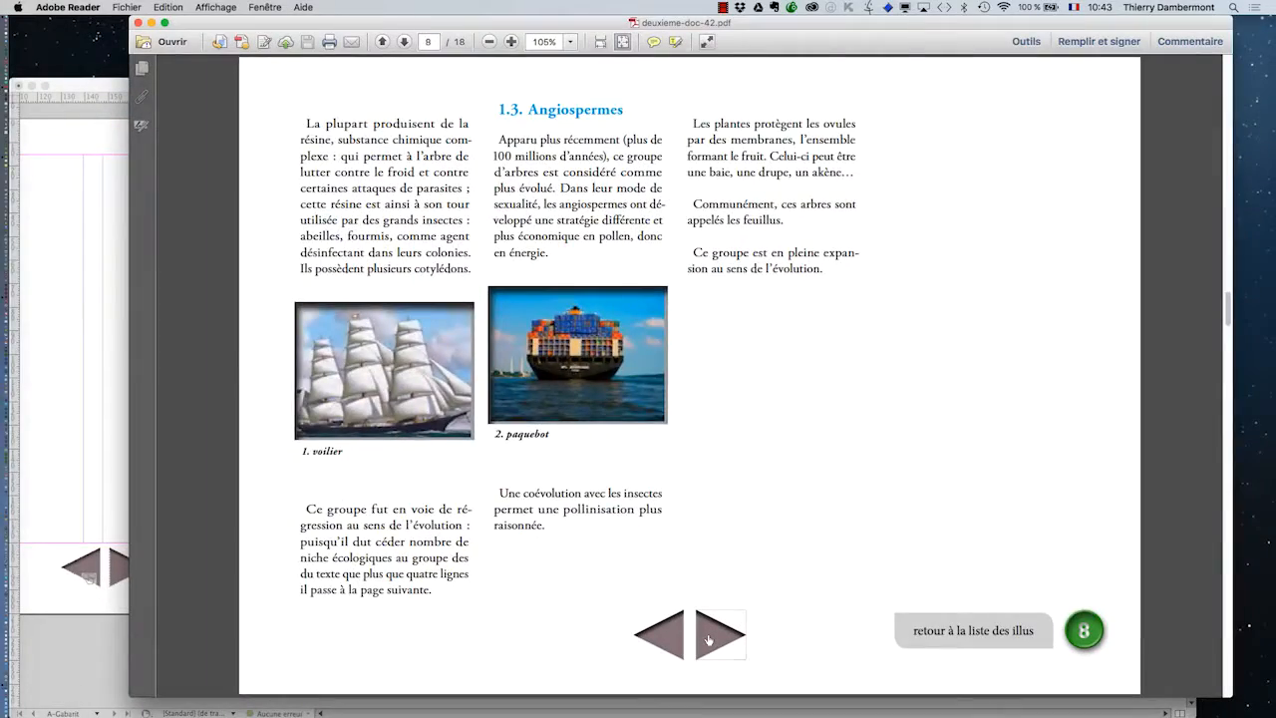
click(710, 641)
click(708, 640)
click(708, 640)
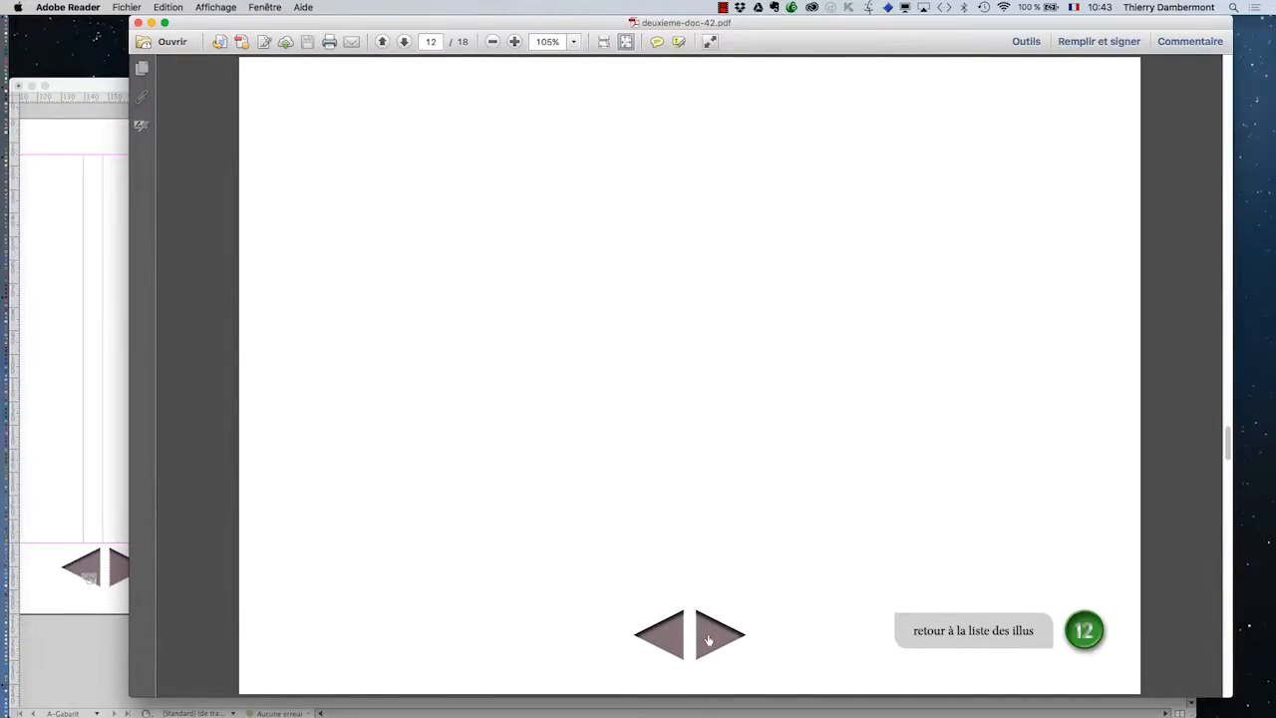
click(708, 640)
click(708, 640)
click(708, 640)
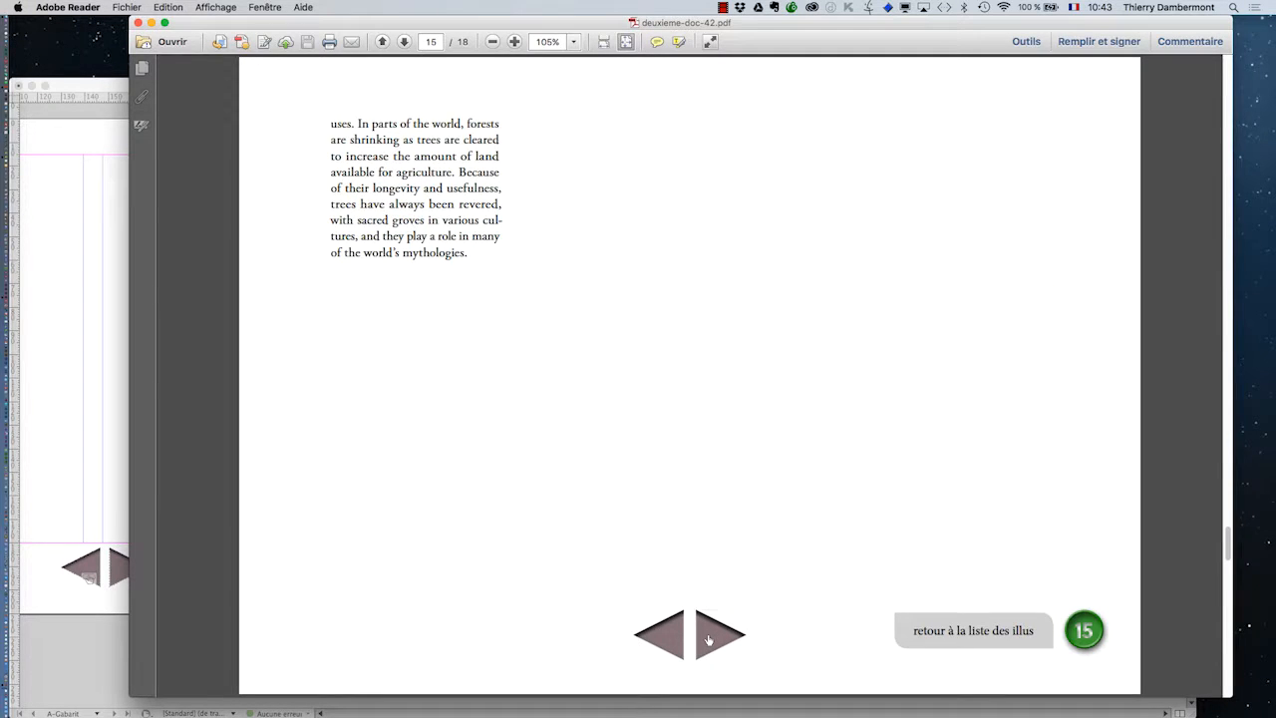
click(708, 640)
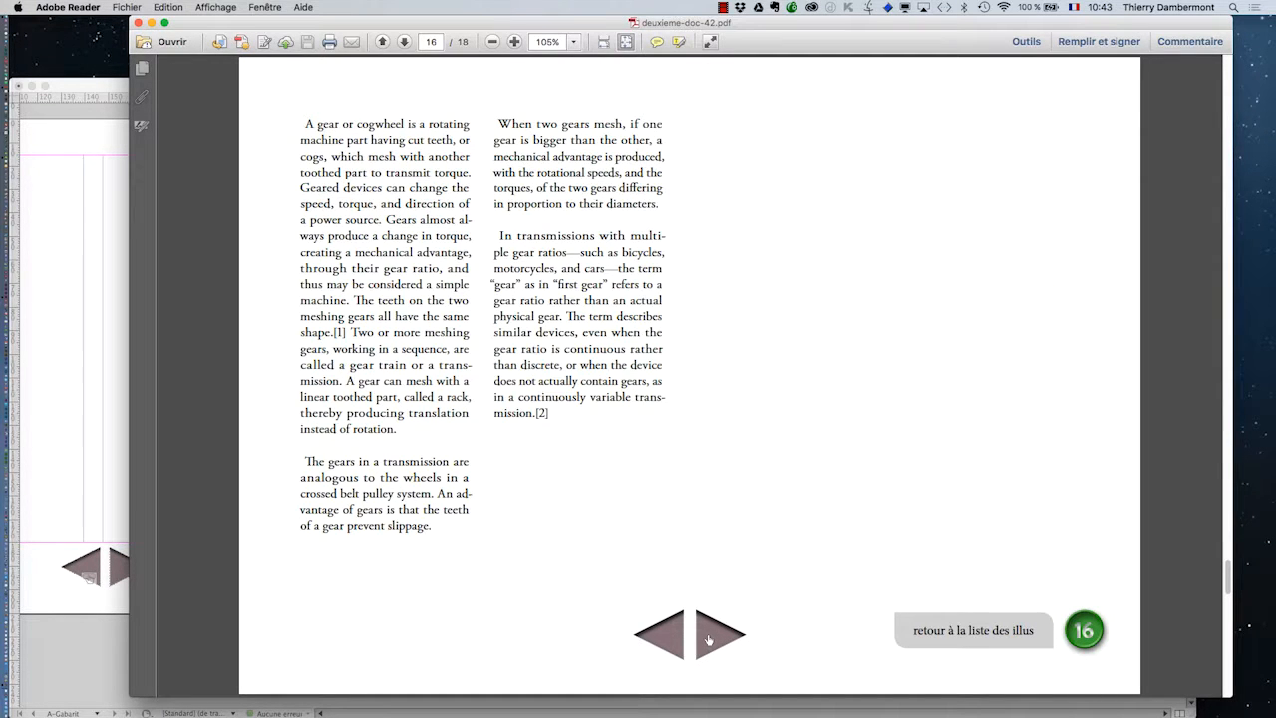